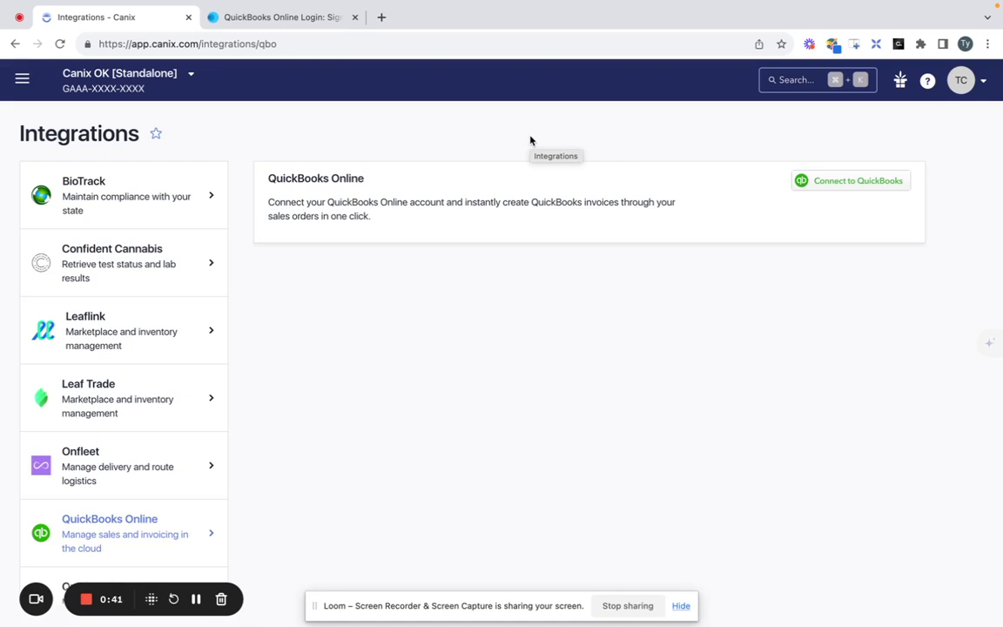
Start connecting Canix to QuickBooks Online after reading the single-QB-user note.
left_click(22, 79)
scroll(91, 380, "down", 3)
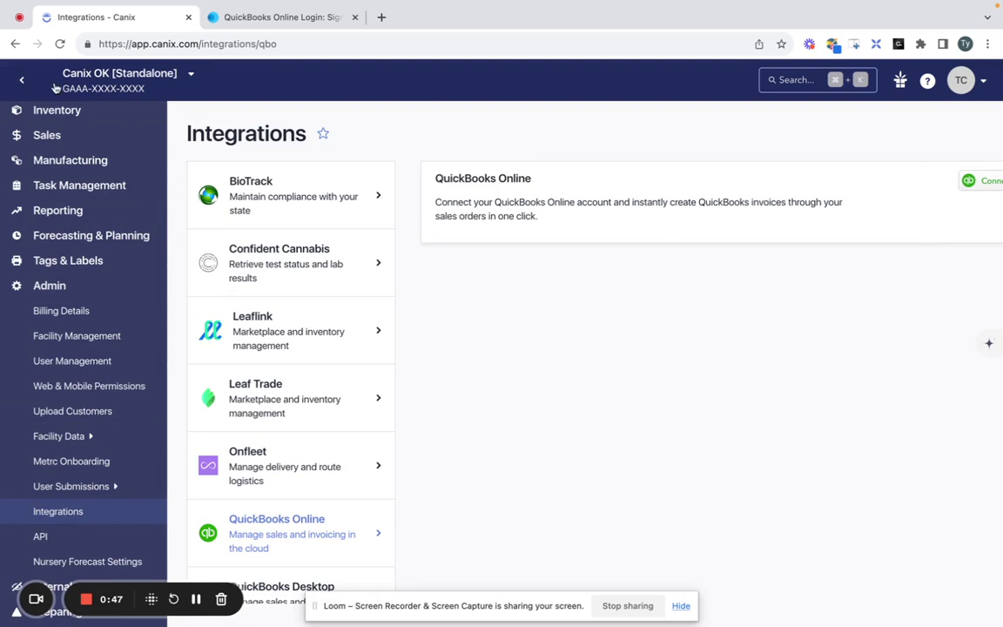
left_click(22, 79)
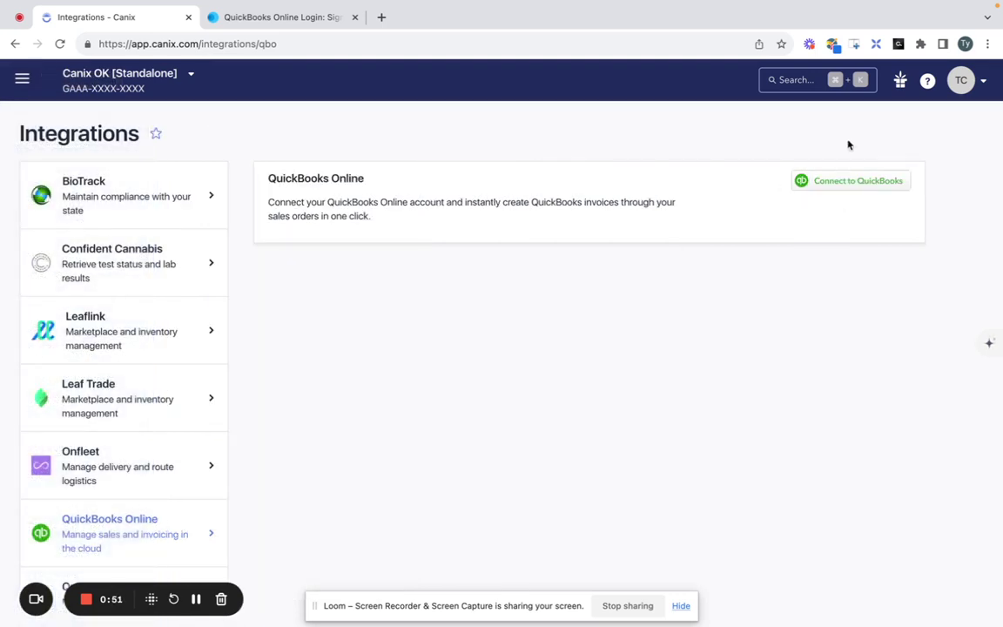
mouse_move(805, 183)
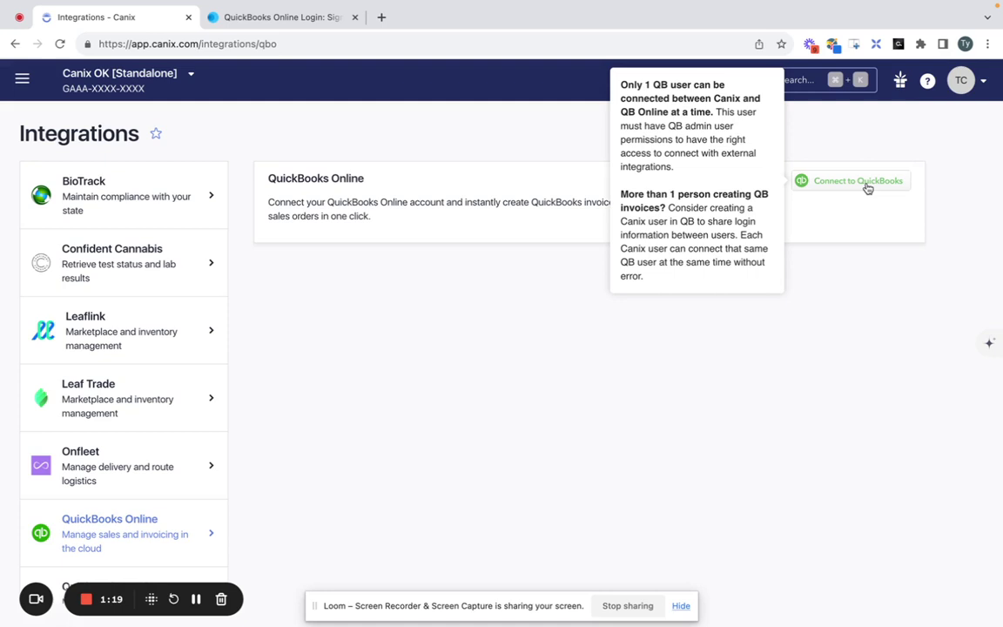
left_click(867, 188)
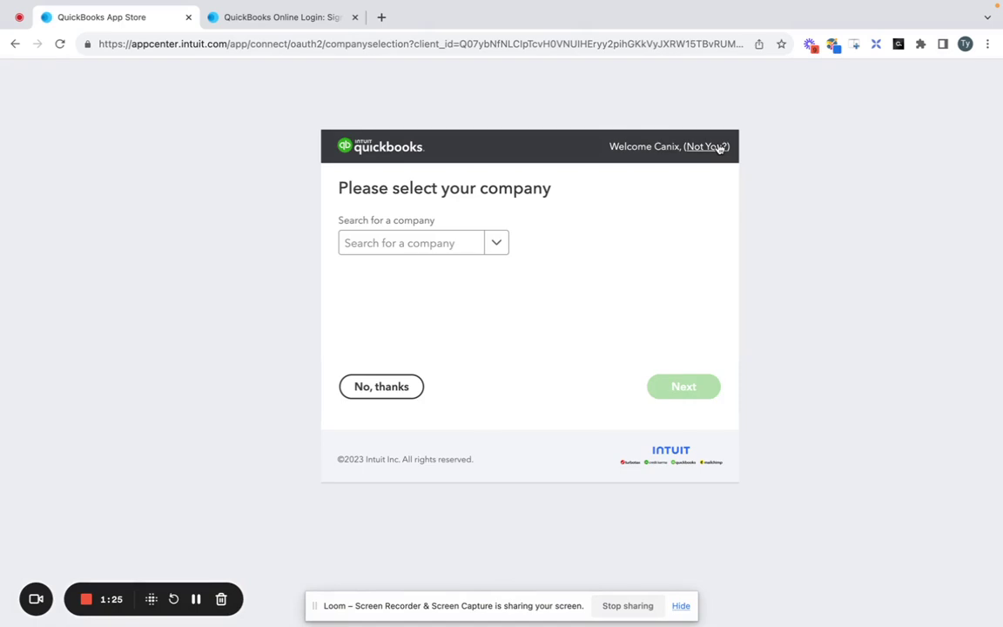
Choose Sandbox Company_US_1 as the QuickBooks company to authorise.
left_click(496, 247)
left_click(494, 243)
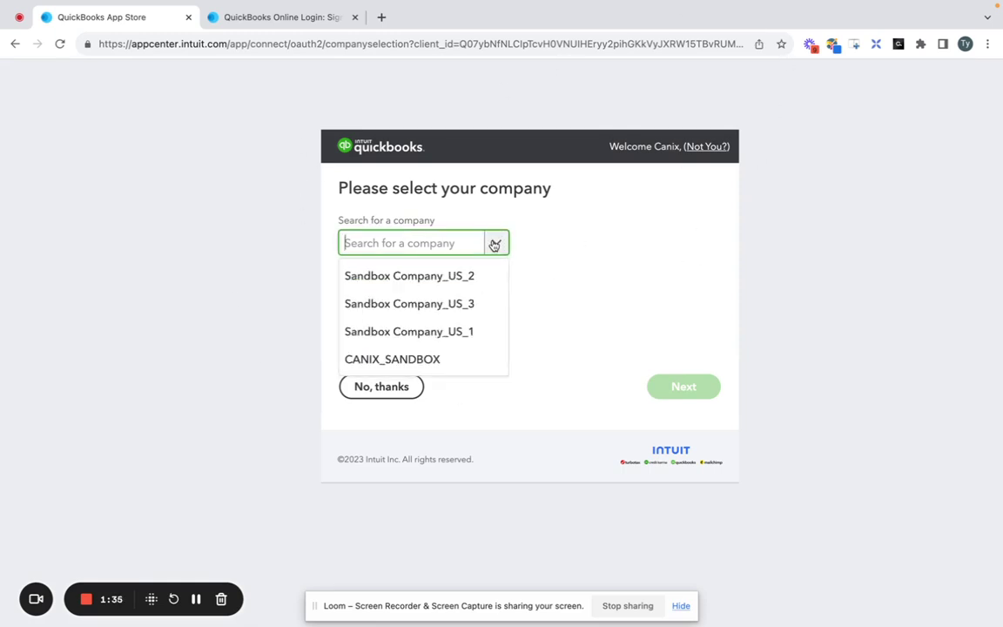
left_click(459, 332)
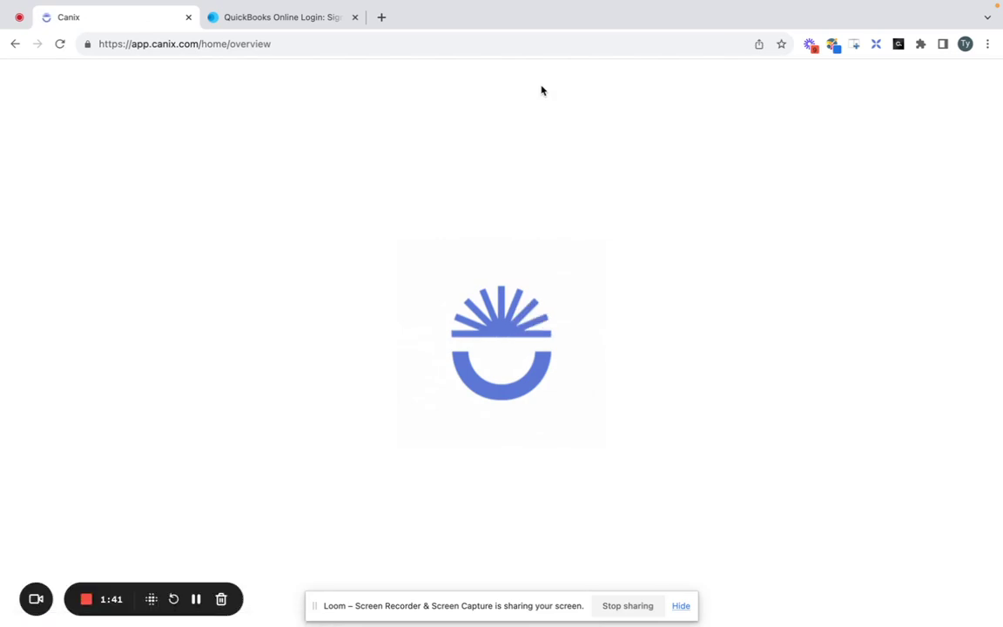
Go to the Admin Integrations page for QuickBooks Online.
mouse_move(24, 91)
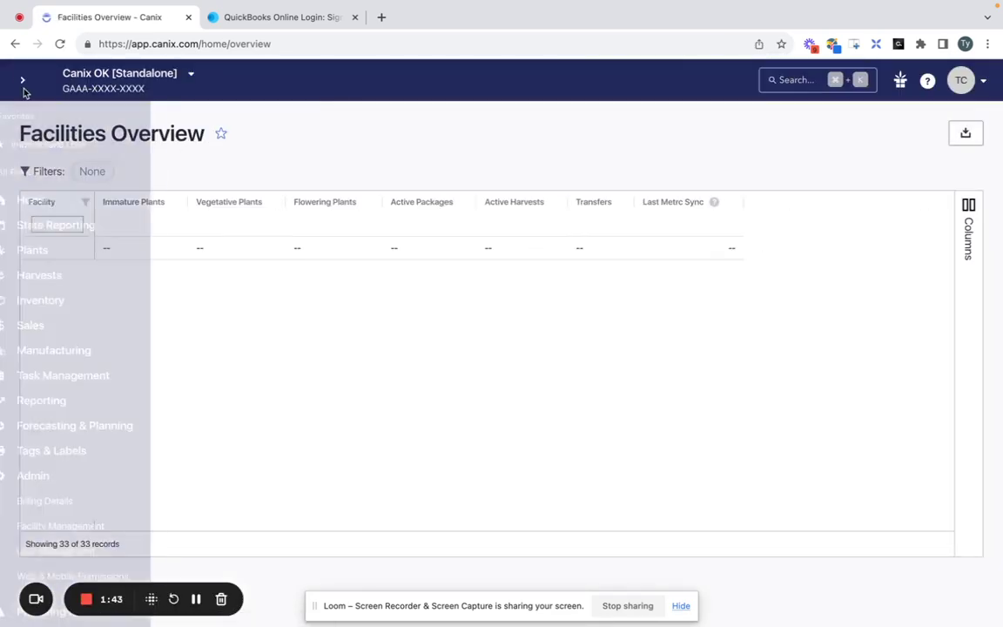
scroll(65, 365, "down", 3)
left_click(71, 514)
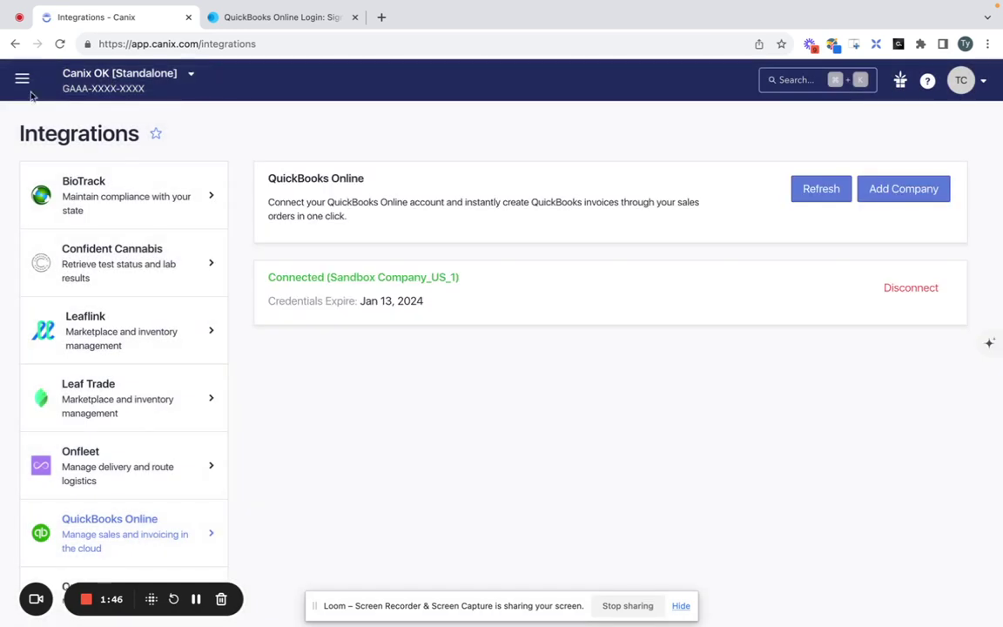
left_click(22, 80)
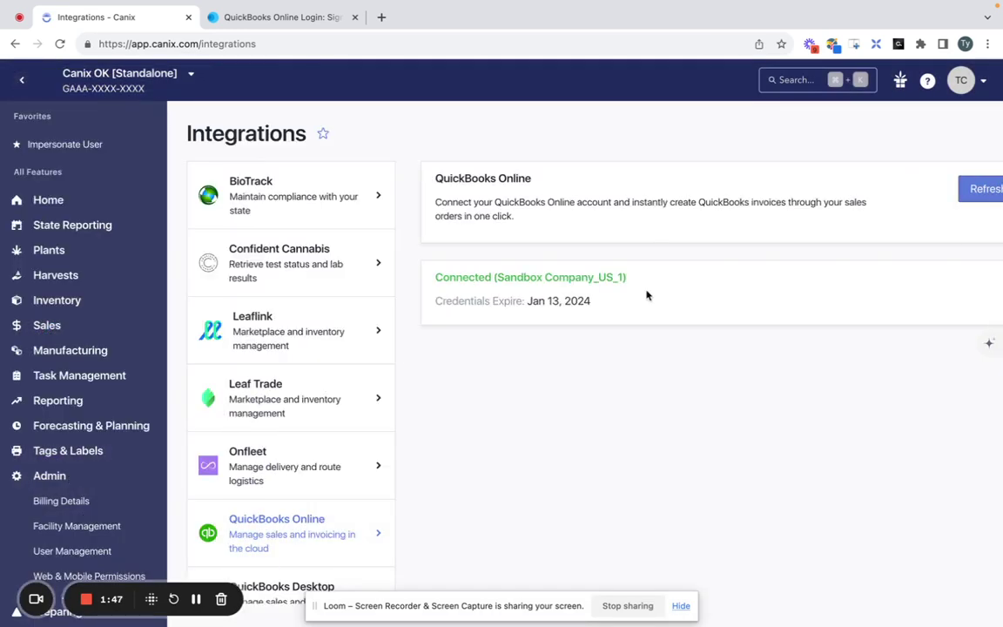
left_click(21, 79)
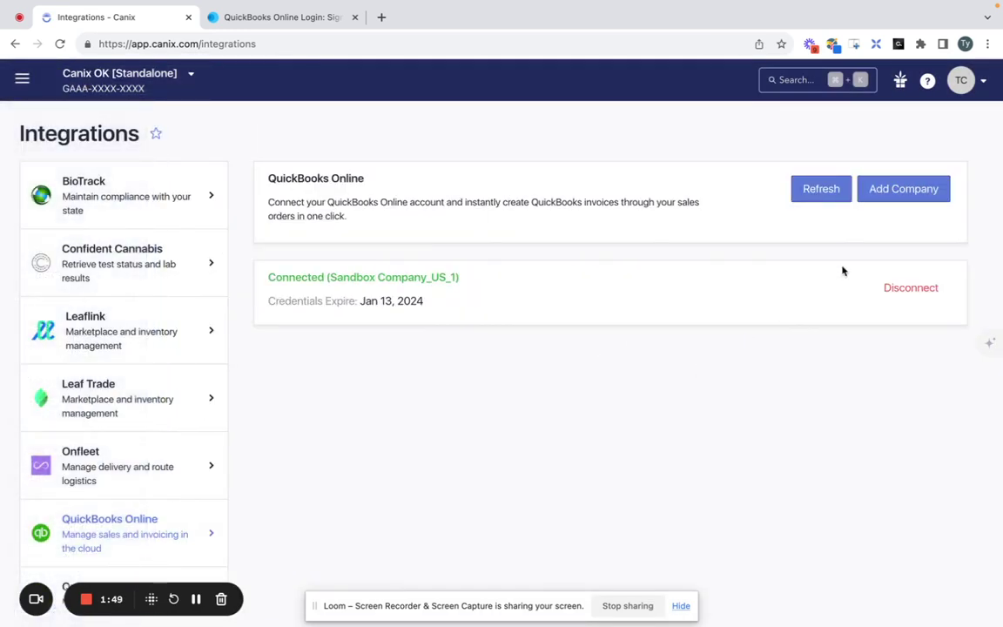
Add Sandbox Company_US_2 as a second connected QuickBooks company.
left_click(831, 177)
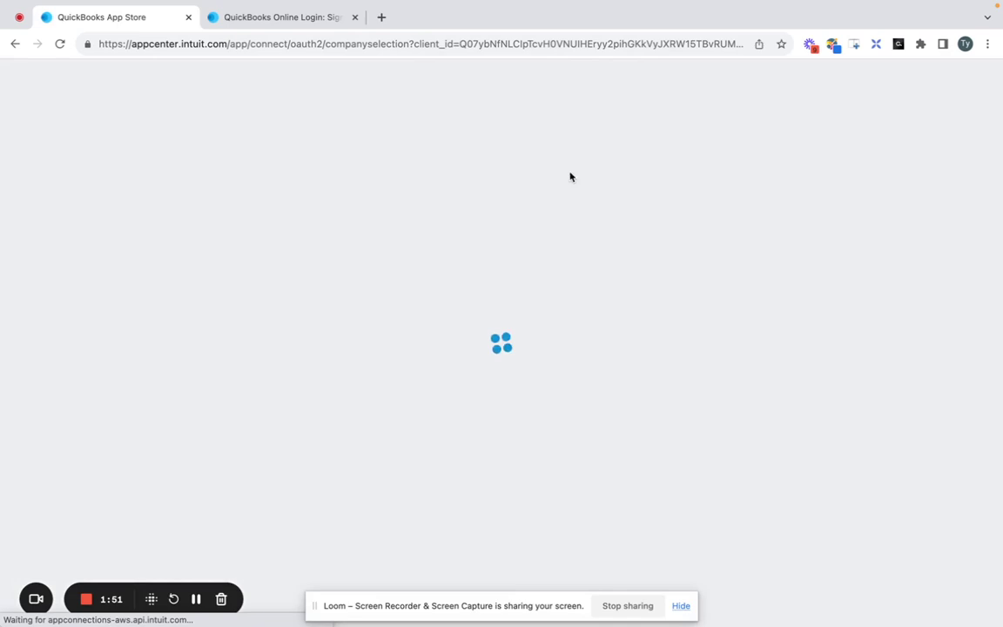
left_click(439, 239)
left_click(475, 276)
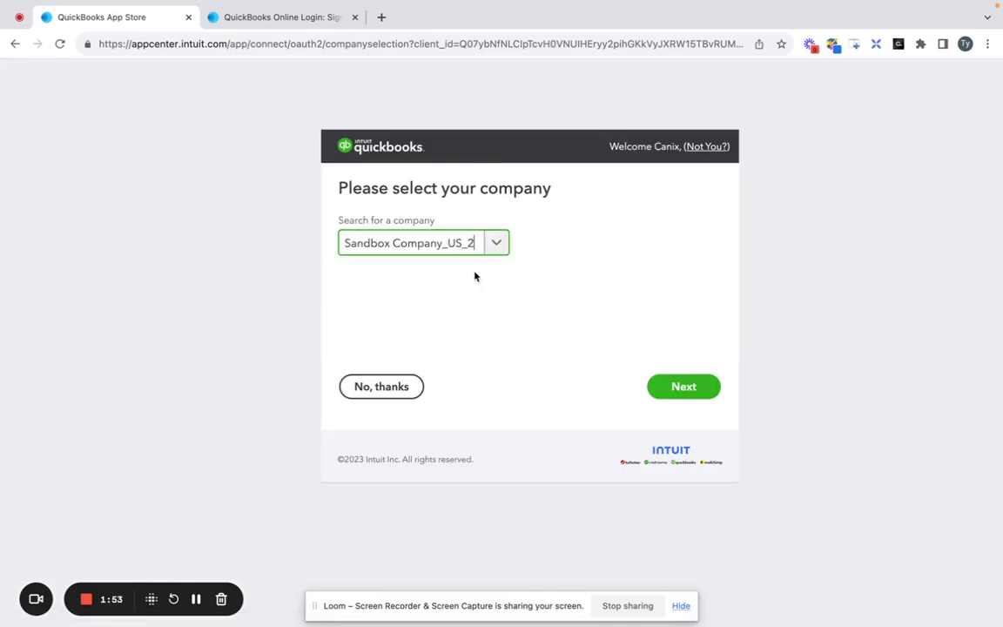
left_click(704, 386)
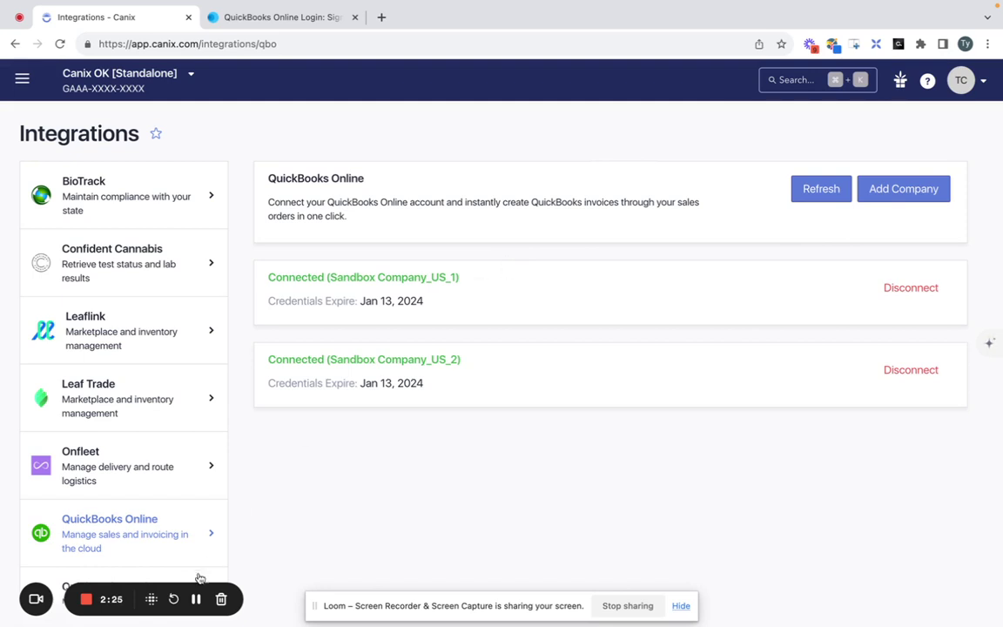
Open sales order LLe390cb15 for 1 Luv Extracts and review its lines down to the Invoice section.
key("super+bracketleft")
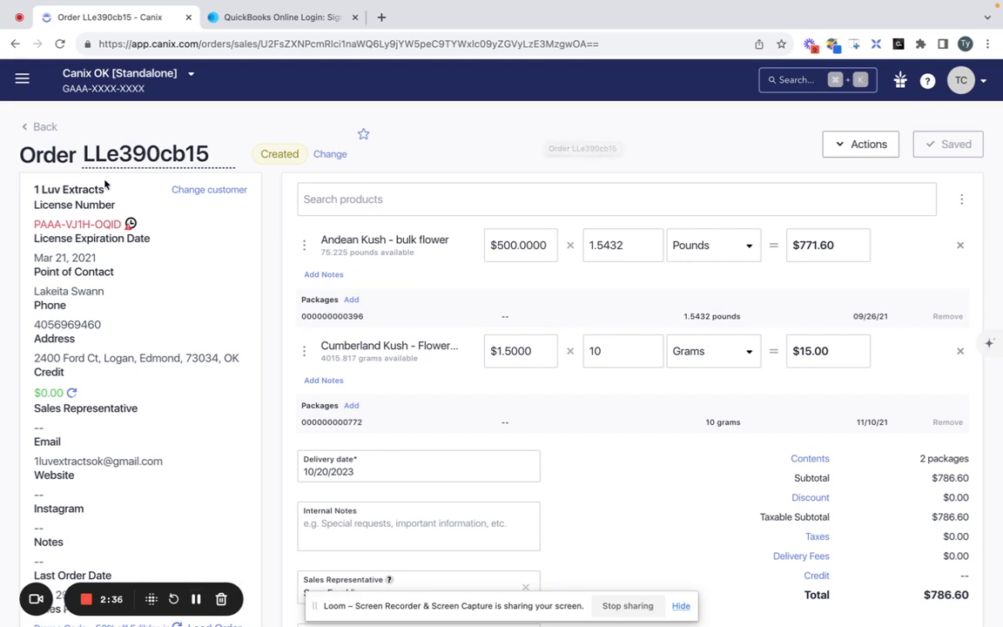
left_click_drag(104, 188, 33, 190)
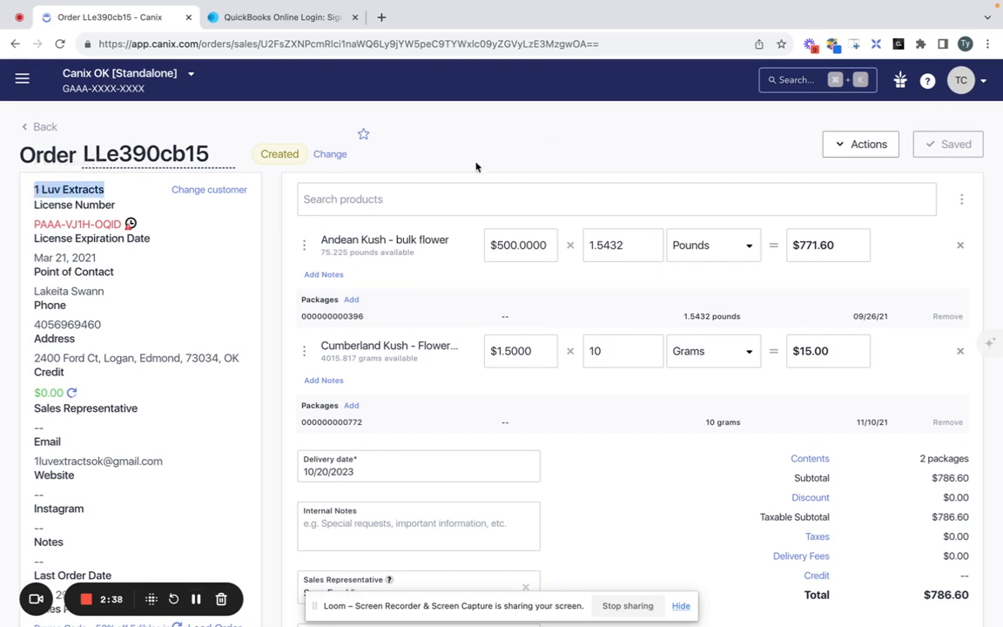
left_click(487, 137)
scroll(459, 293, "down", 3)
scroll(456, 291, "up", 3)
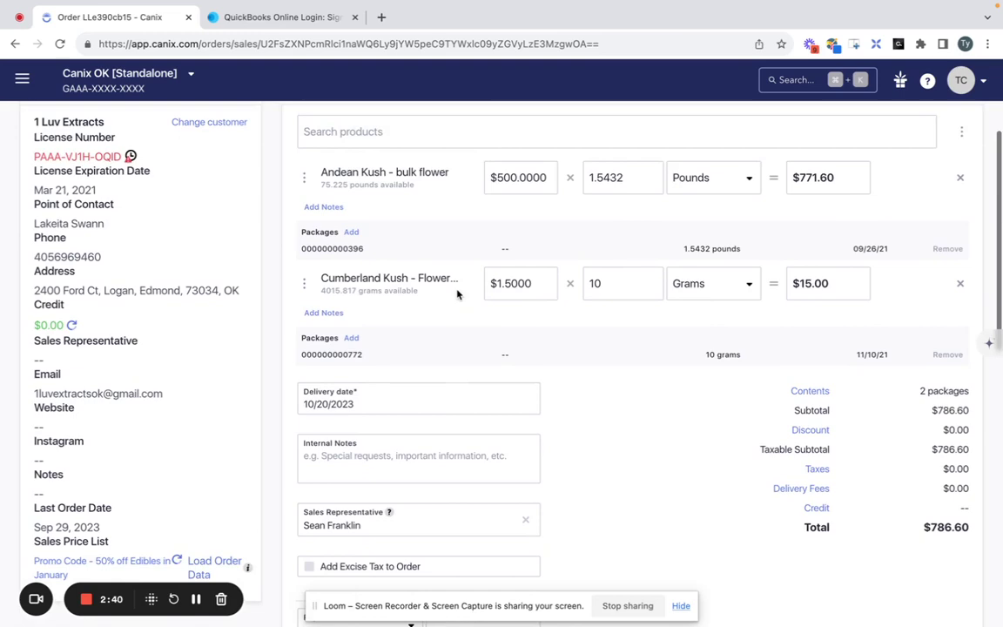
scroll(662, 305, "down", 3)
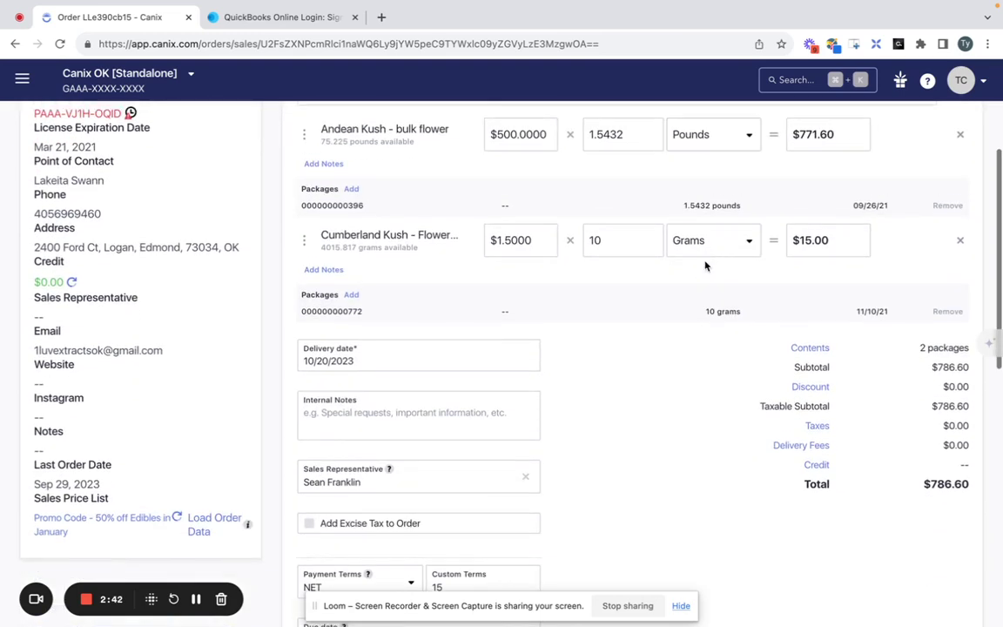
scroll(492, 253, "down", 3)
scroll(451, 255, "down", 3)
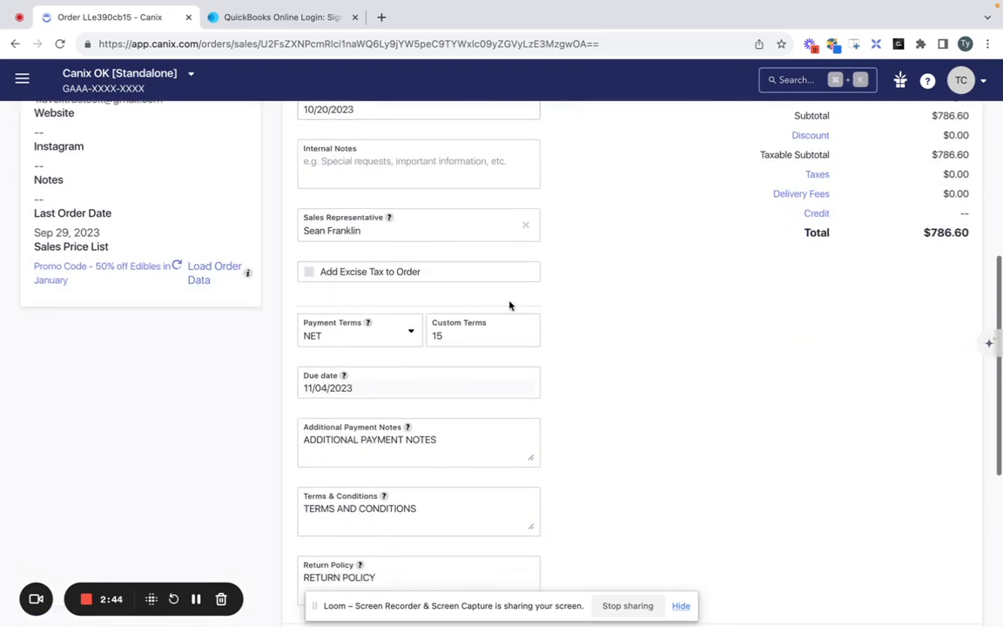
scroll(539, 392, "down", 3)
scroll(539, 392, "down", 3)
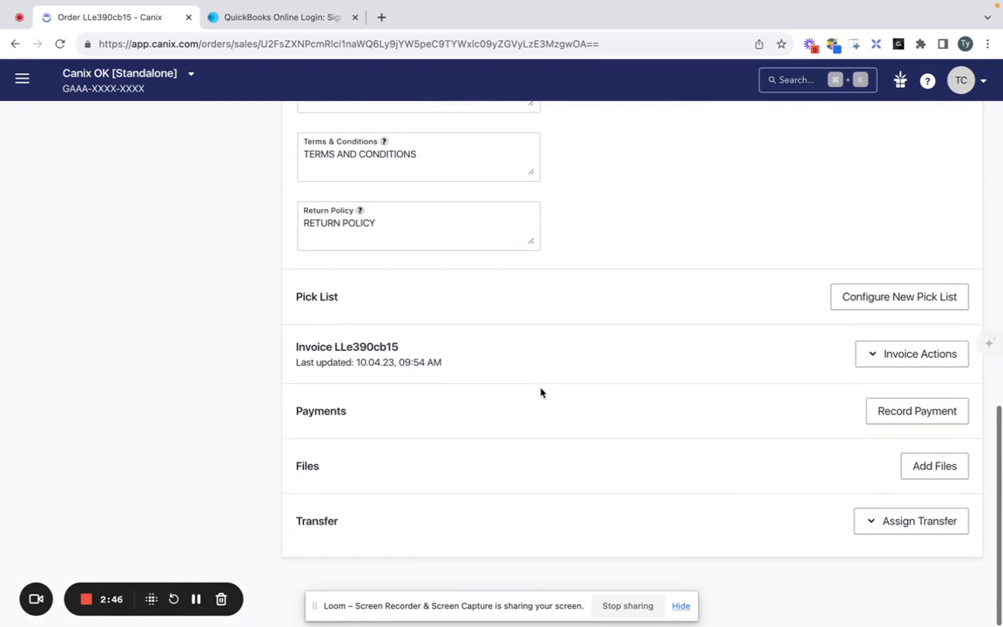
Configure a new invoice keeping inventory in sales-order order, and submit it.
left_click(925, 360)
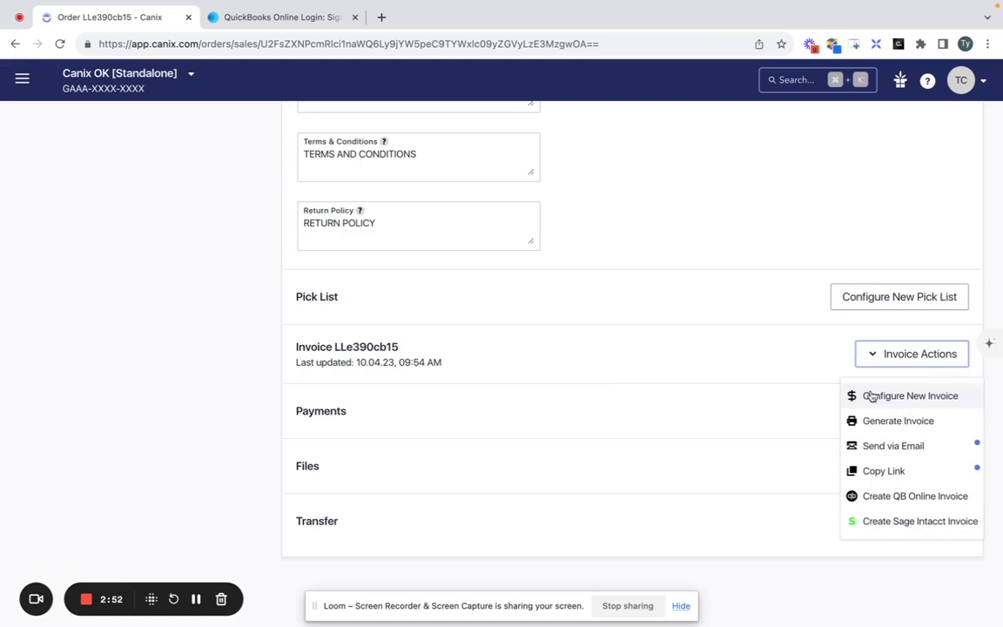
left_click(872, 396)
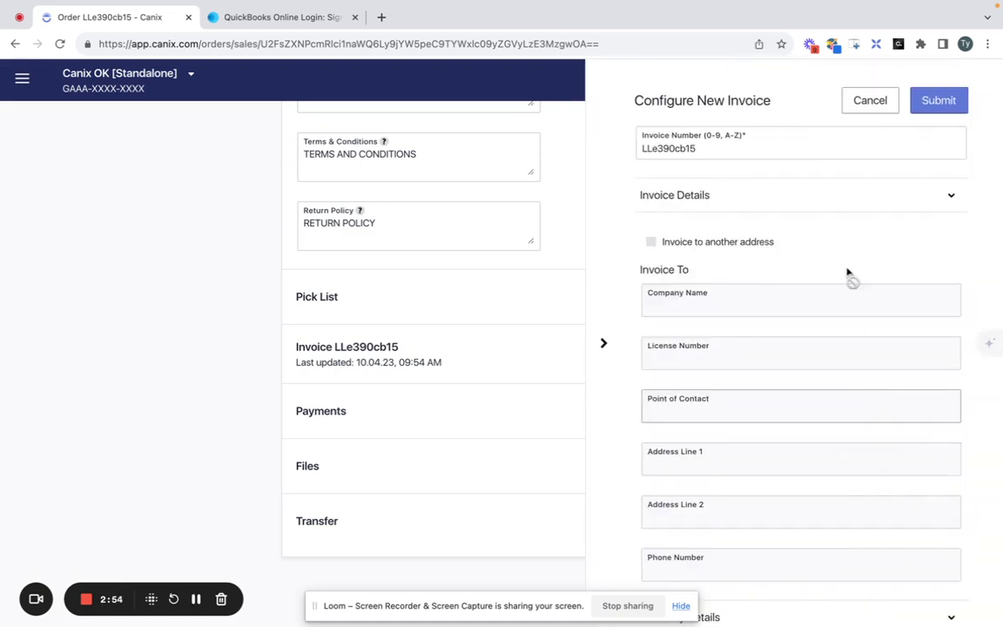
scroll(846, 242, "down", 7)
scroll(847, 241, "up", 1)
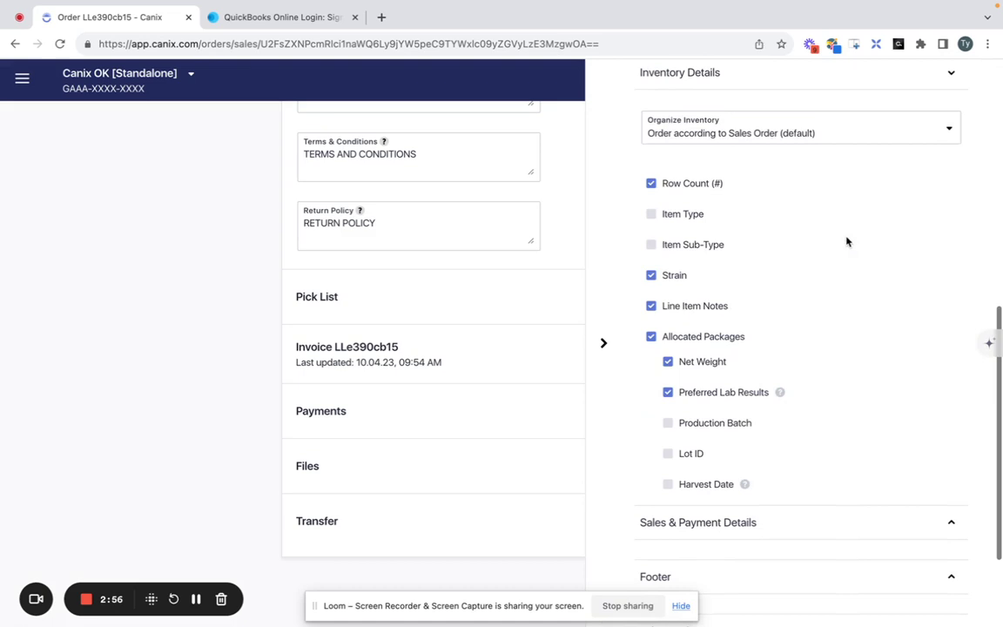
left_click(866, 132)
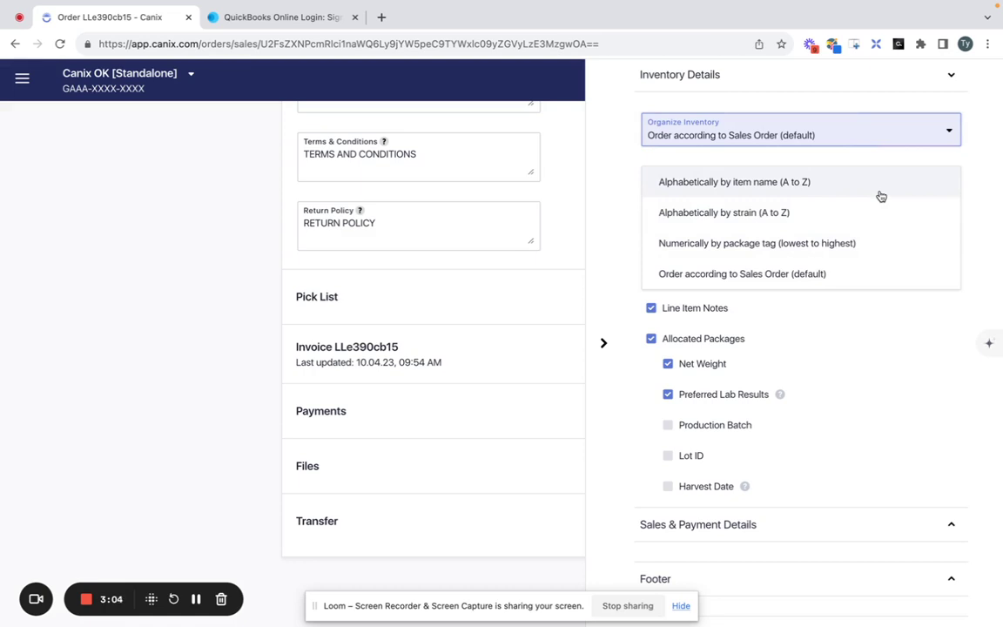
scroll(969, 138, "up", 5)
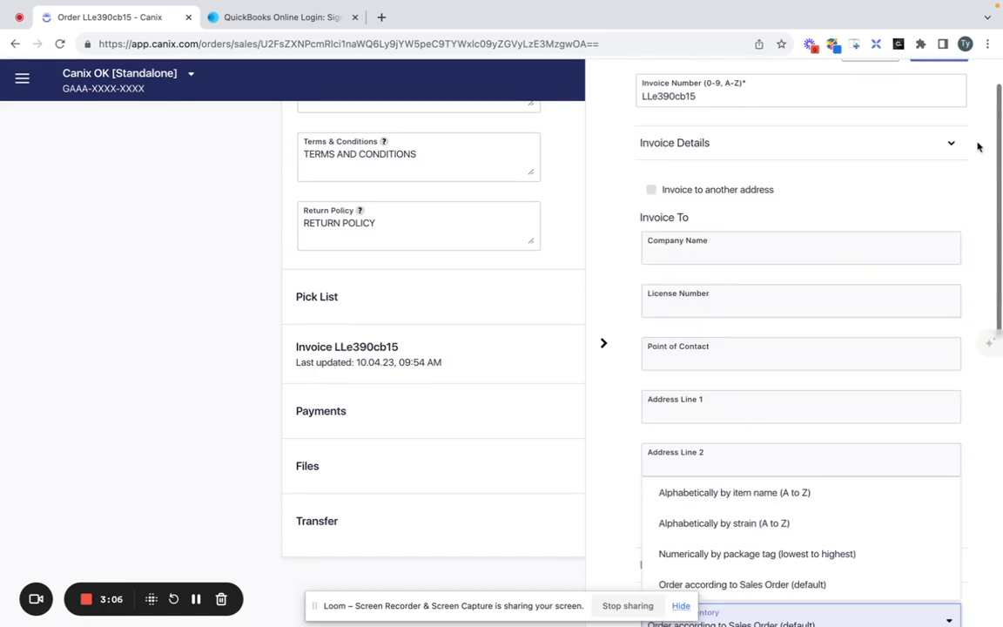
scroll(969, 207, "down", 5)
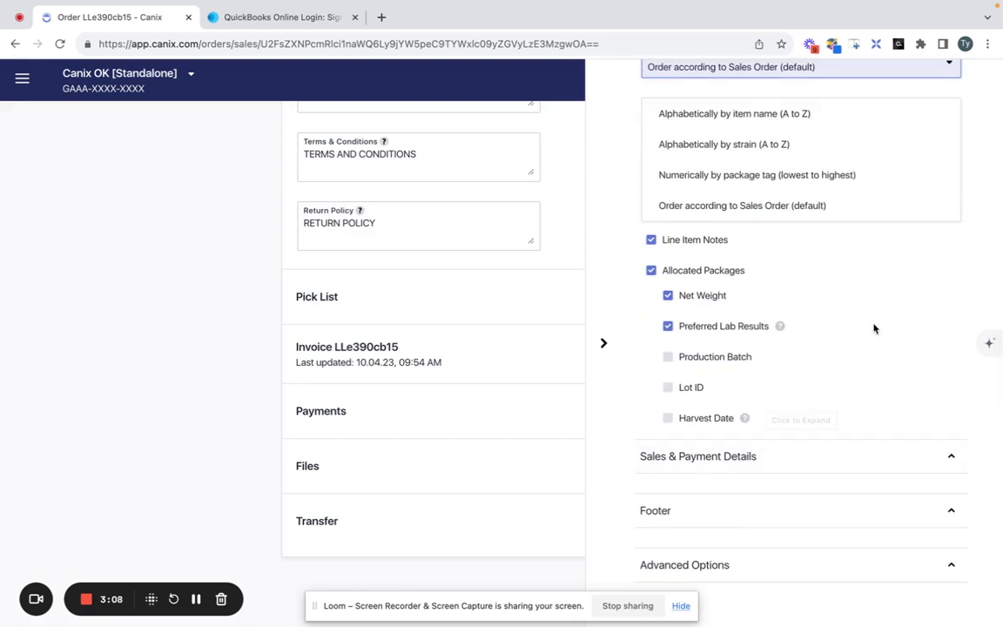
scroll(873, 331, "up", 5)
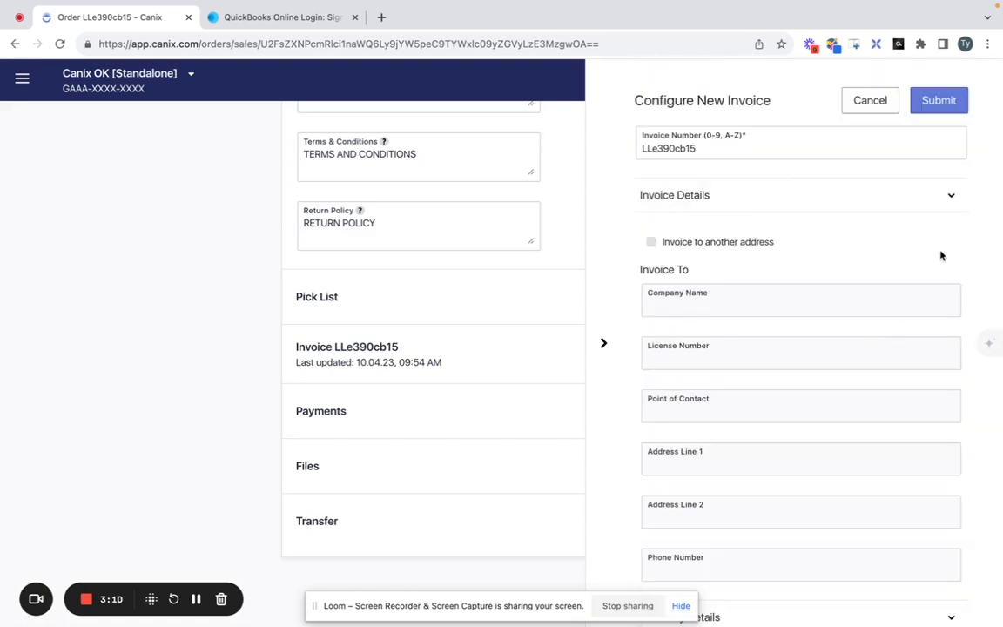
left_click(938, 100)
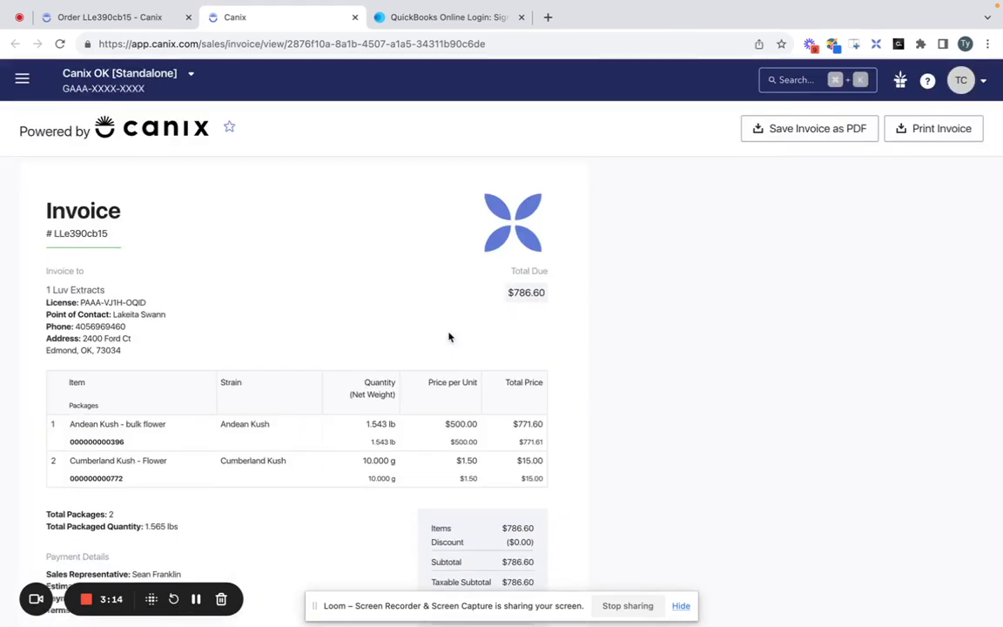
Review the invoice preview, then return to the order and close the preview tab.
scroll(449, 334, "down", 3)
scroll(448, 335, "up", 3)
left_click(152, 19)
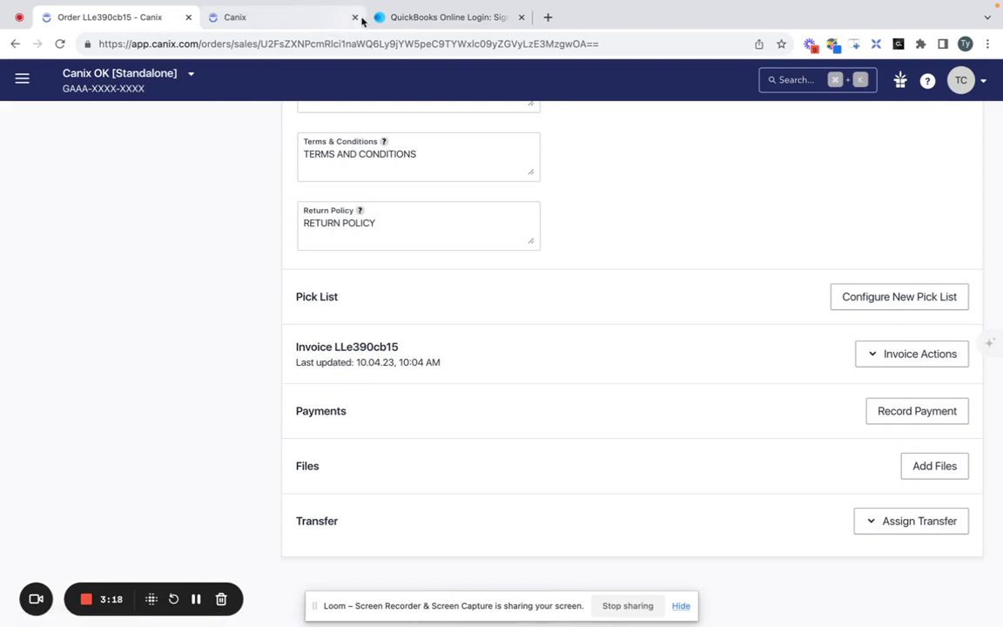
left_click(355, 17)
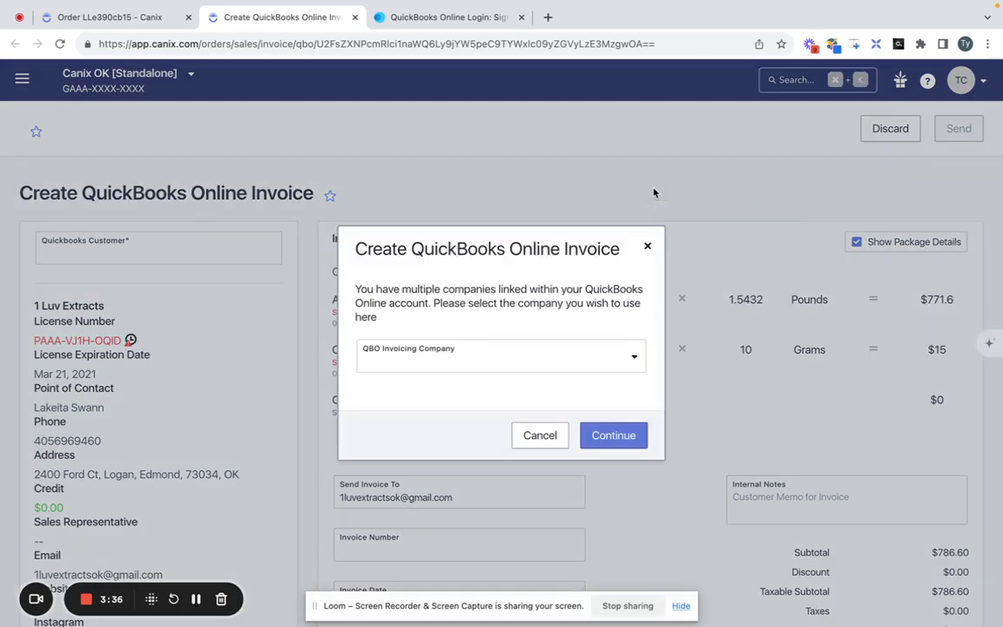
Choose Sandbox Company_US_1 as the QBO invoicing company and continue.
left_click(530, 357)
left_click(514, 394)
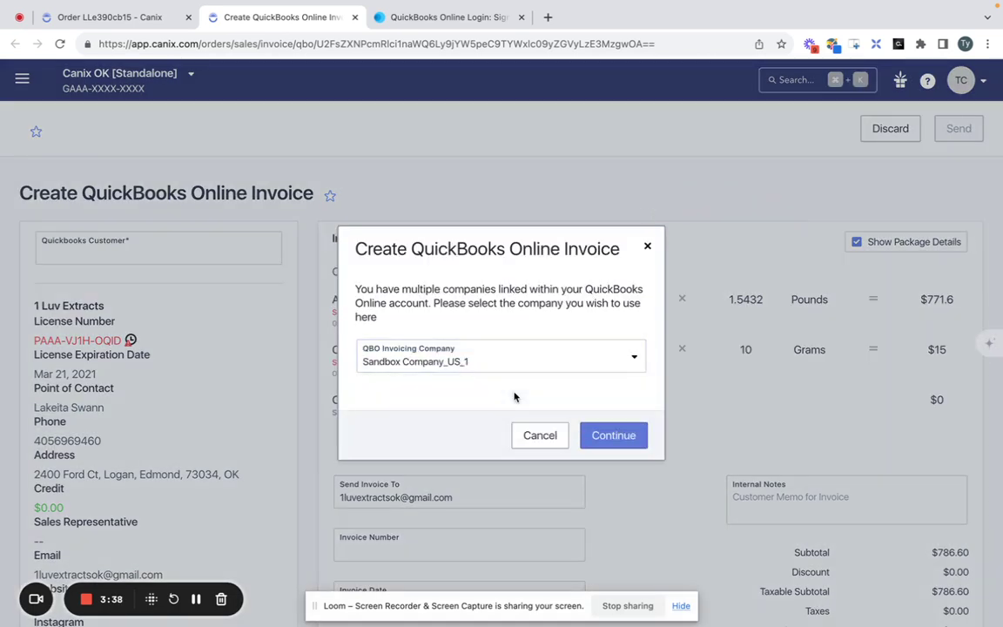
left_click(606, 438)
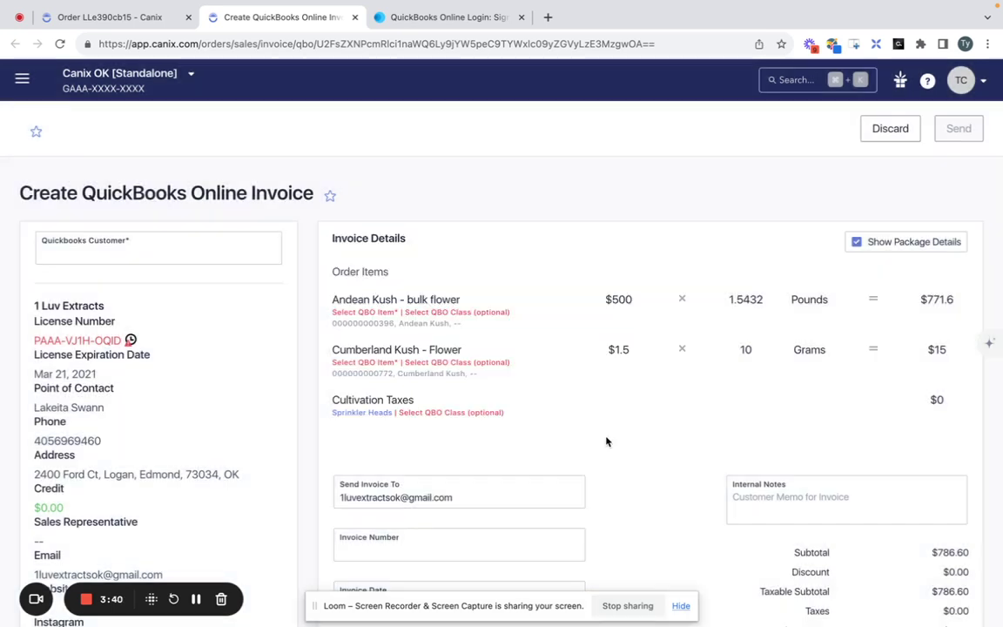
Search the QuickBooks customer field for '1 Luv', finding no existing 1 Luv Extracts match.
left_click(267, 243)
left_click(414, 177)
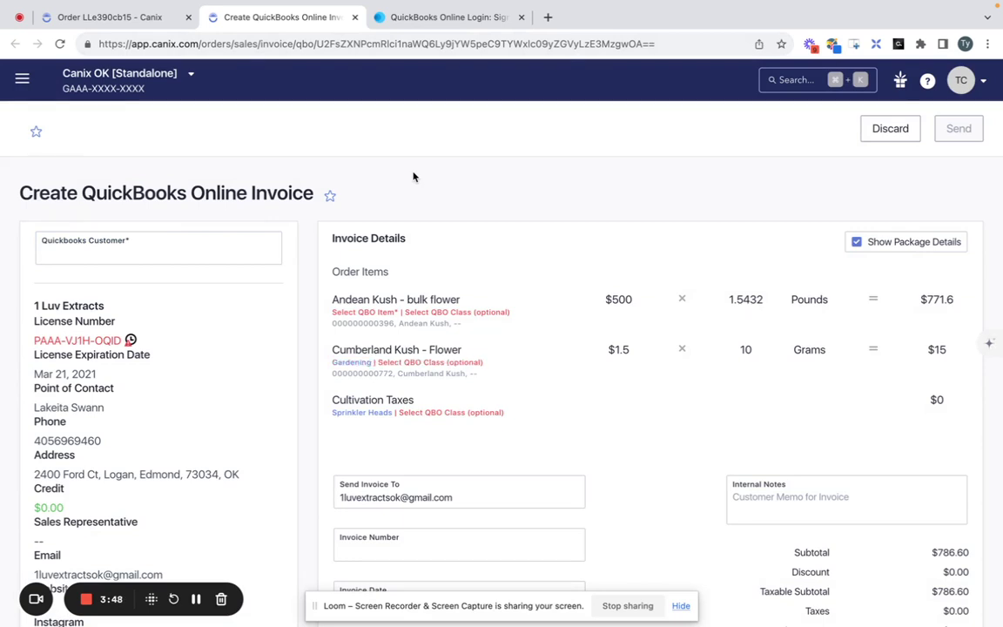
left_click(140, 263)
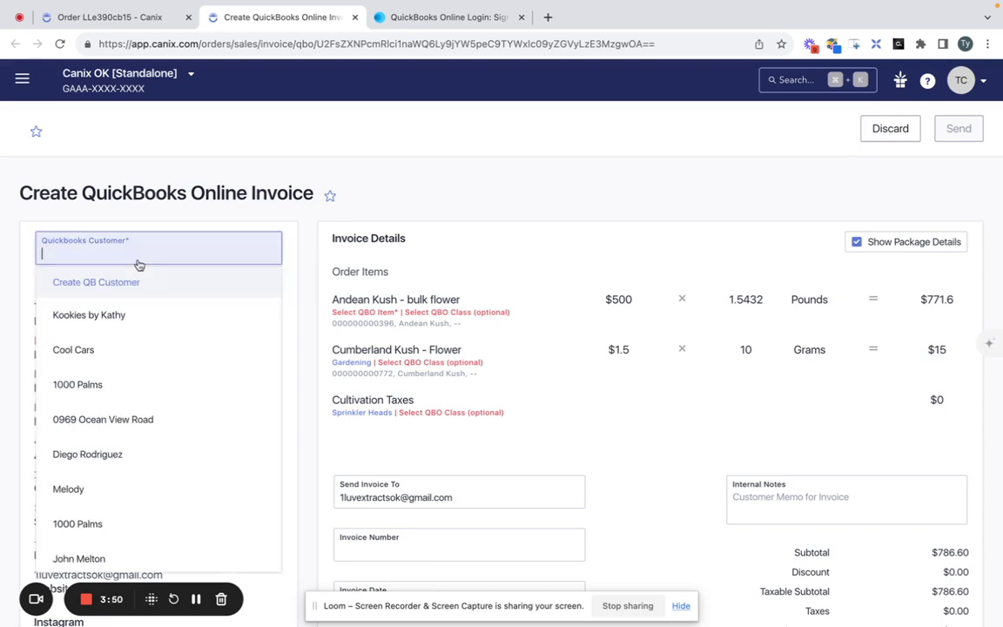
left_click(396, 173)
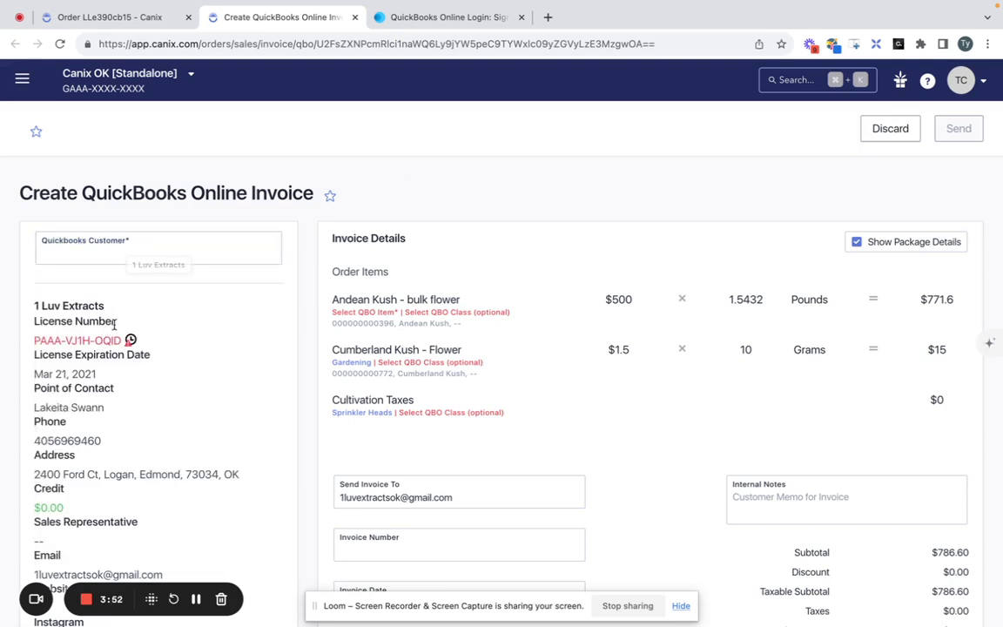
left_click(179, 262)
scroll(191, 403, "down", 10)
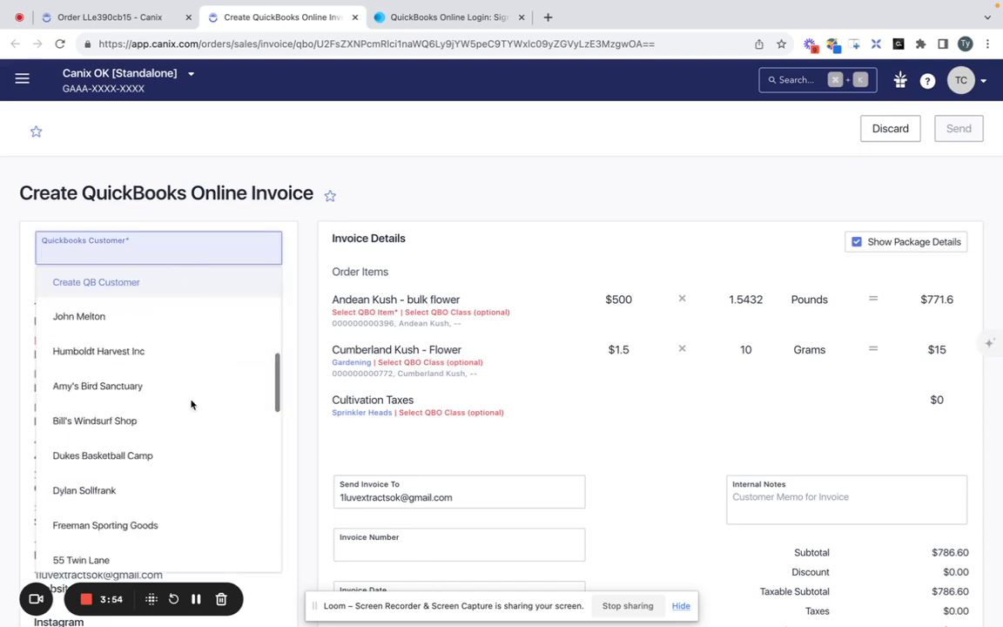
left_click(374, 168)
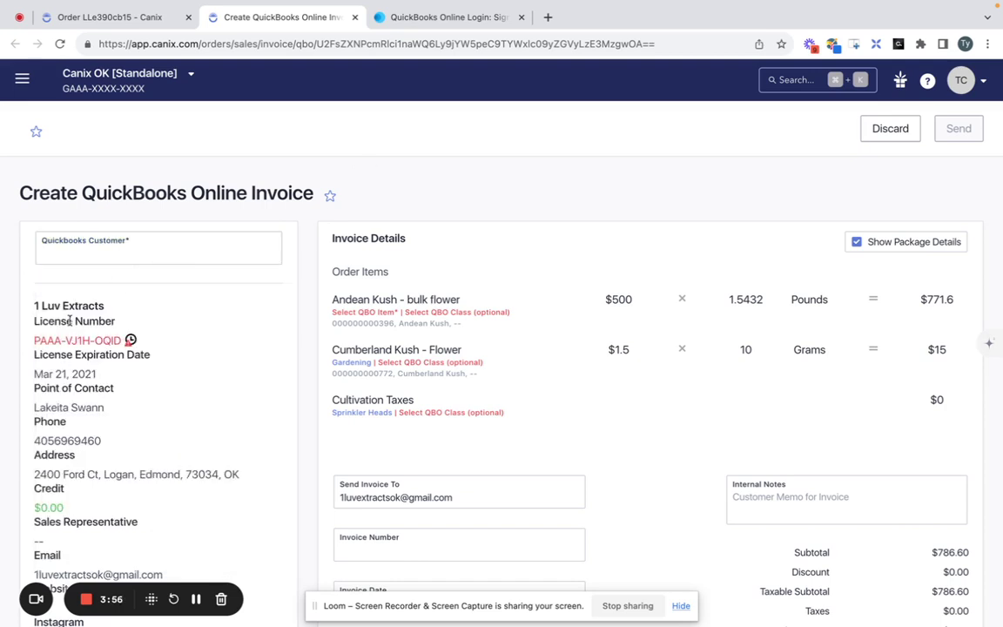
left_click_drag(136, 312, 34, 306)
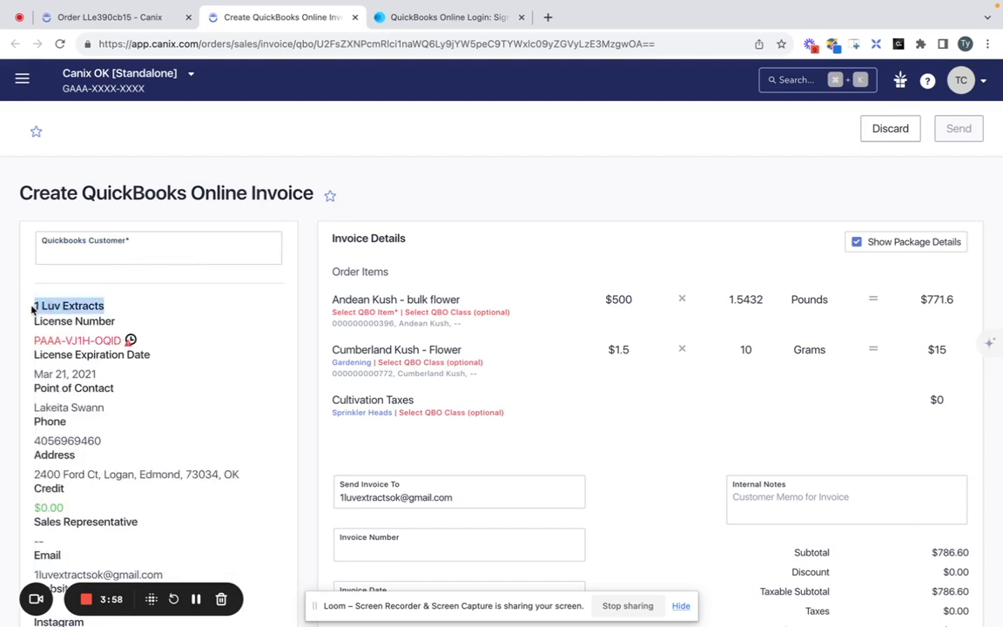
left_click(136, 261)
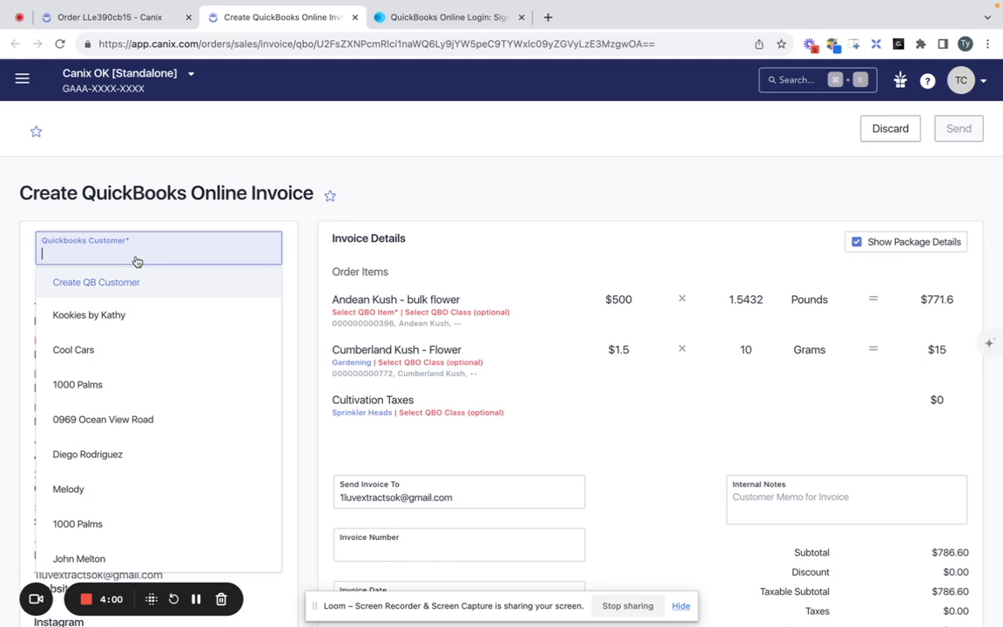
type("1 Luv Extracts")
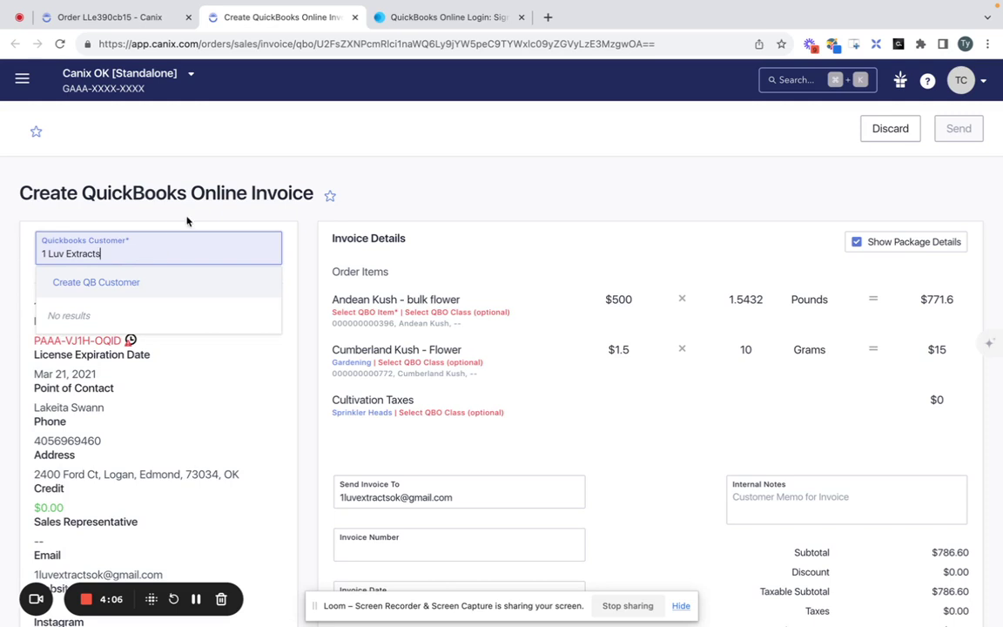
Create 1 Luv Extracts as a QuickBooks customer from the prefilled form, then go to QuickBooks sign-in.
left_click(96, 282)
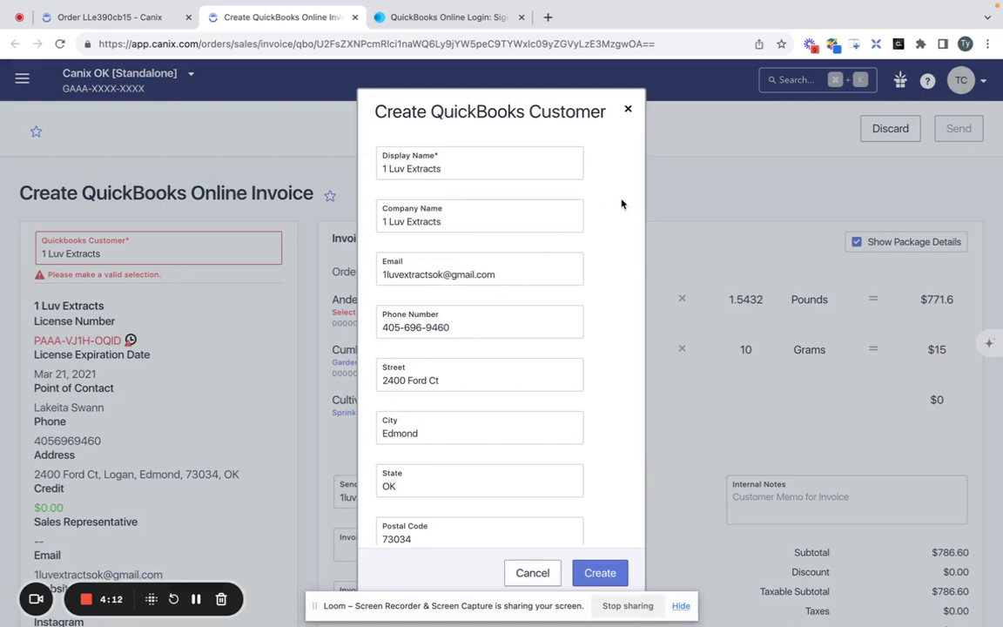
scroll(589, 268, "down", 3)
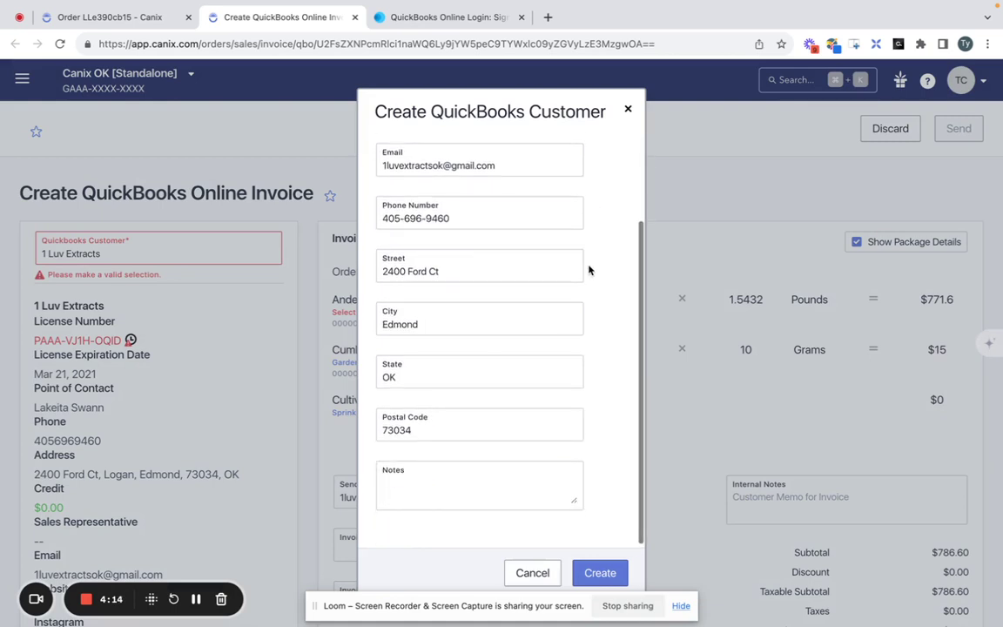
scroll(588, 270, "up", 3)
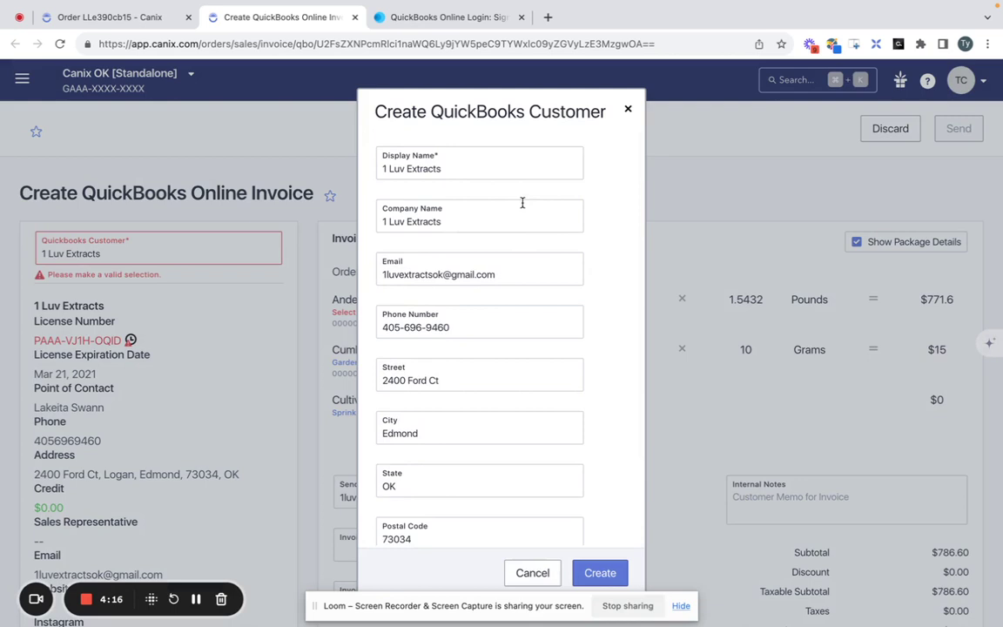
scroll(539, 304, "down", 3)
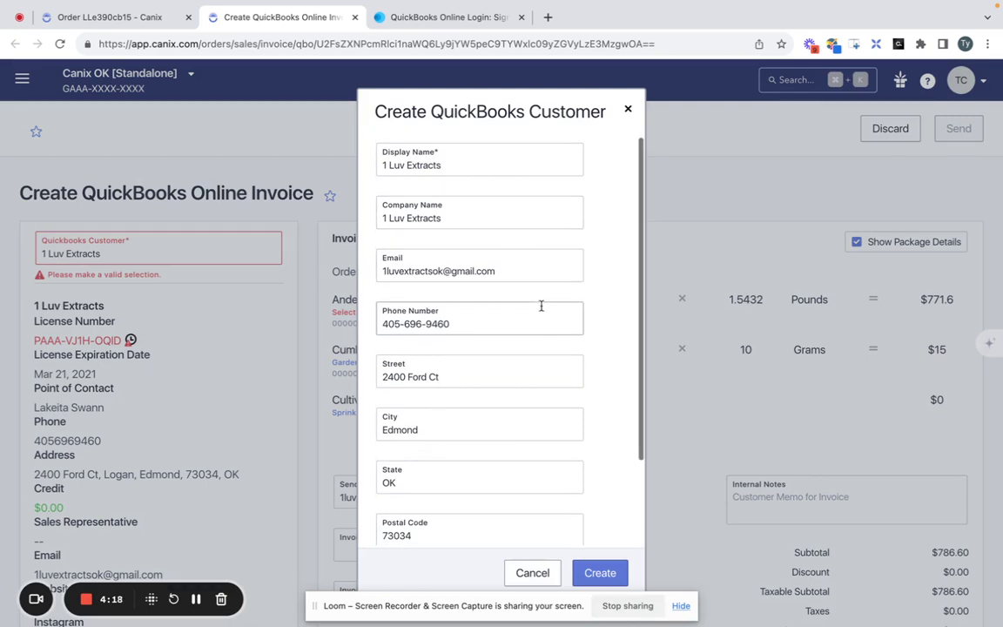
scroll(540, 305, "up", 3)
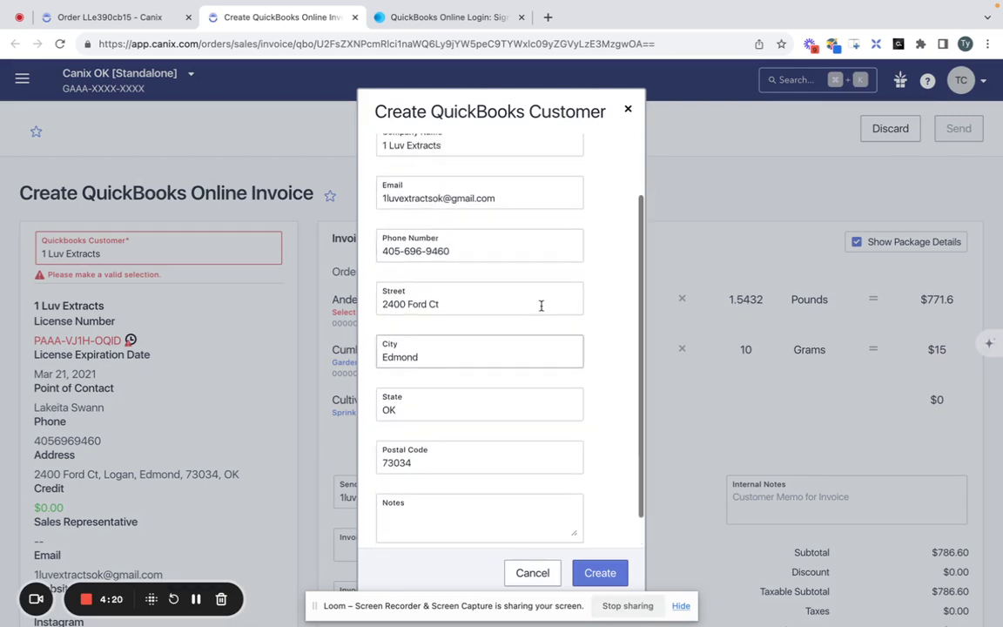
left_click(600, 574)
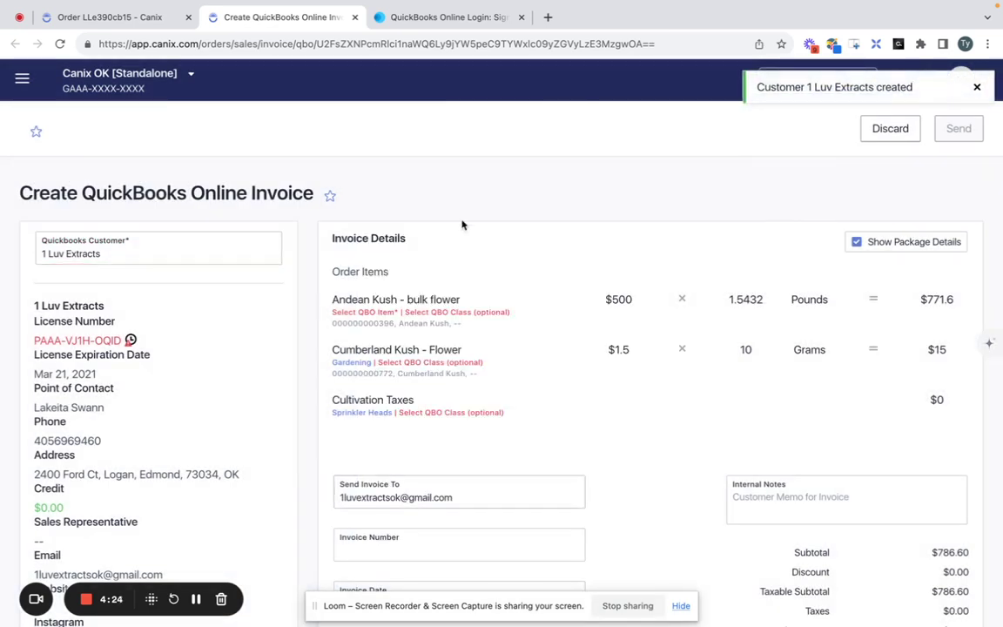
left_click(414, 18)
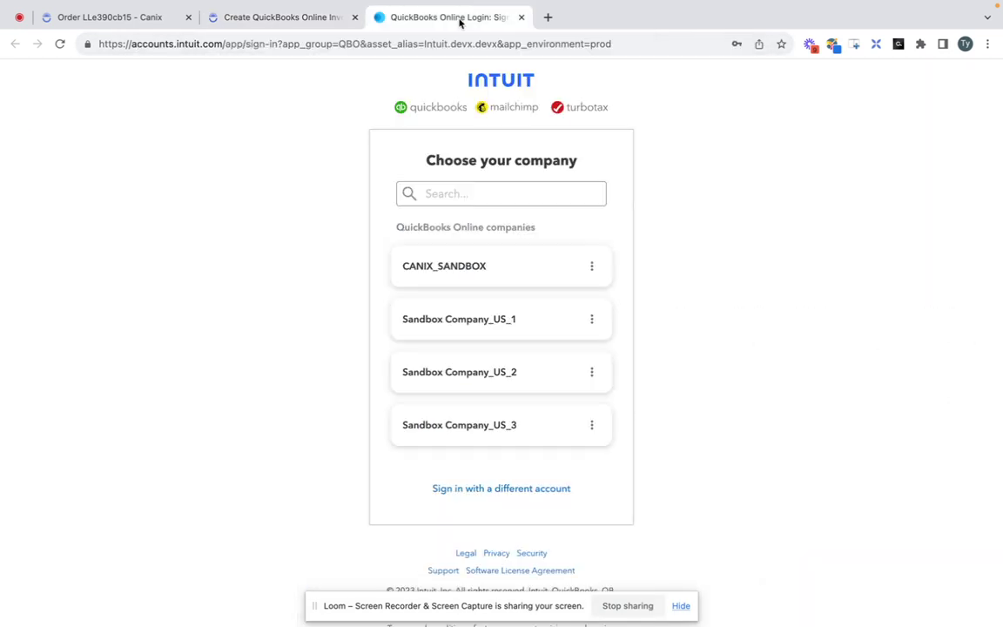
Sign into Sandbox Company_US_1 and open the 1 Luv Extracts customer record.
left_click(478, 332)
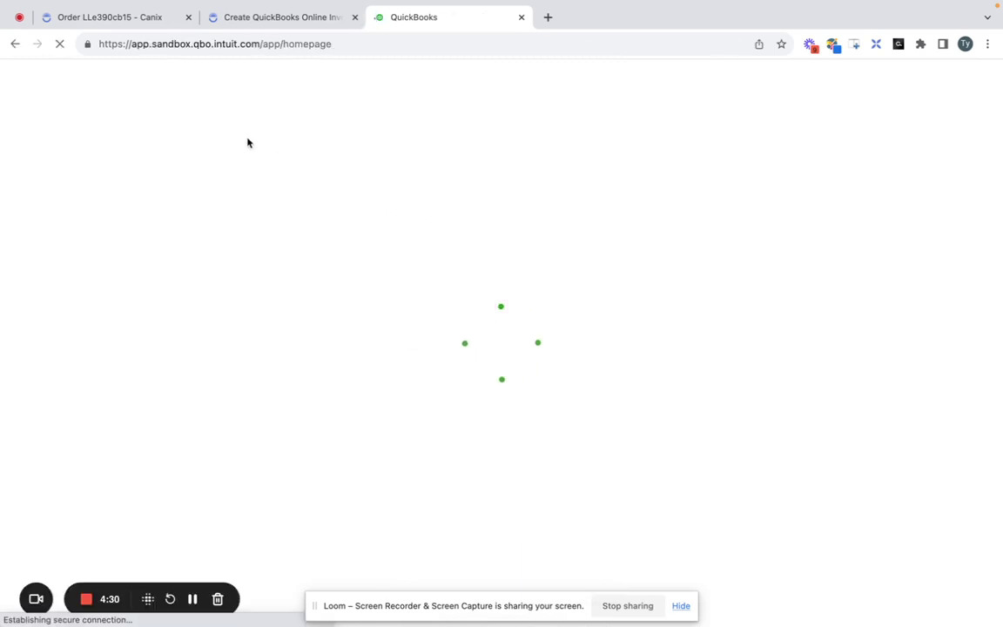
mouse_move(99, 361)
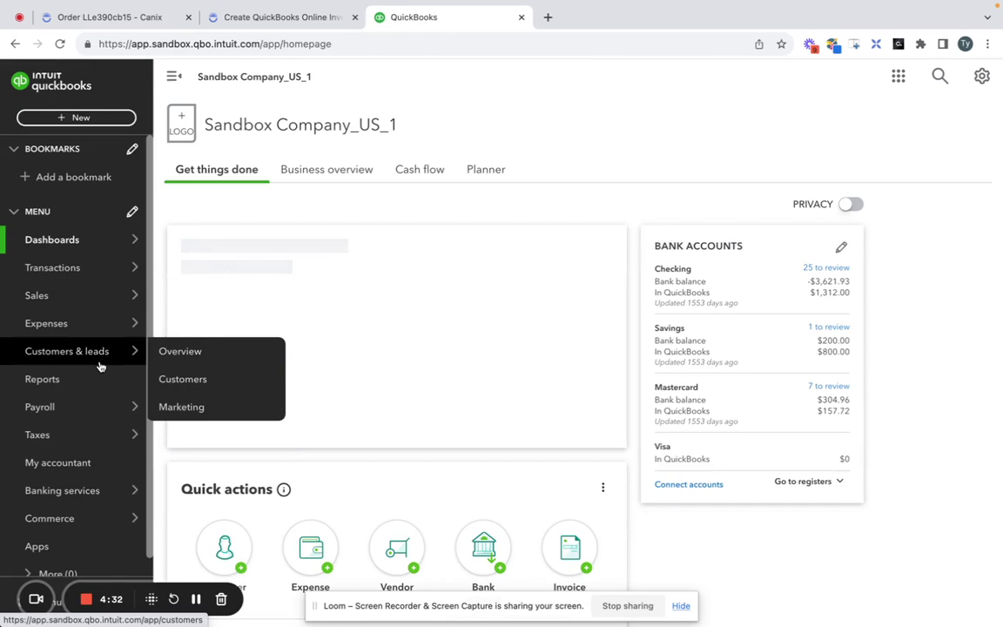
left_click(182, 379)
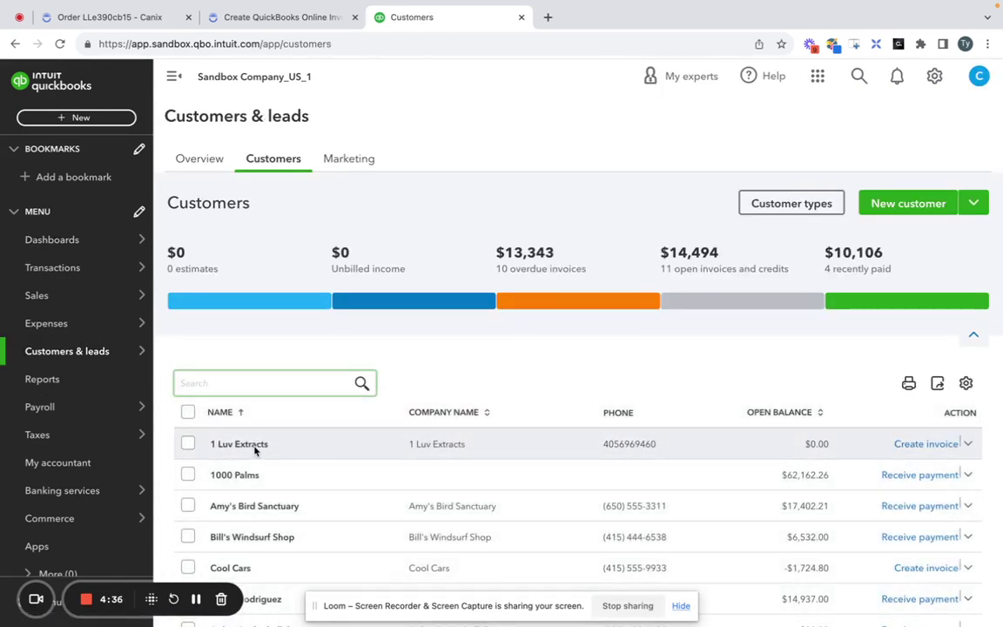
left_click(968, 445)
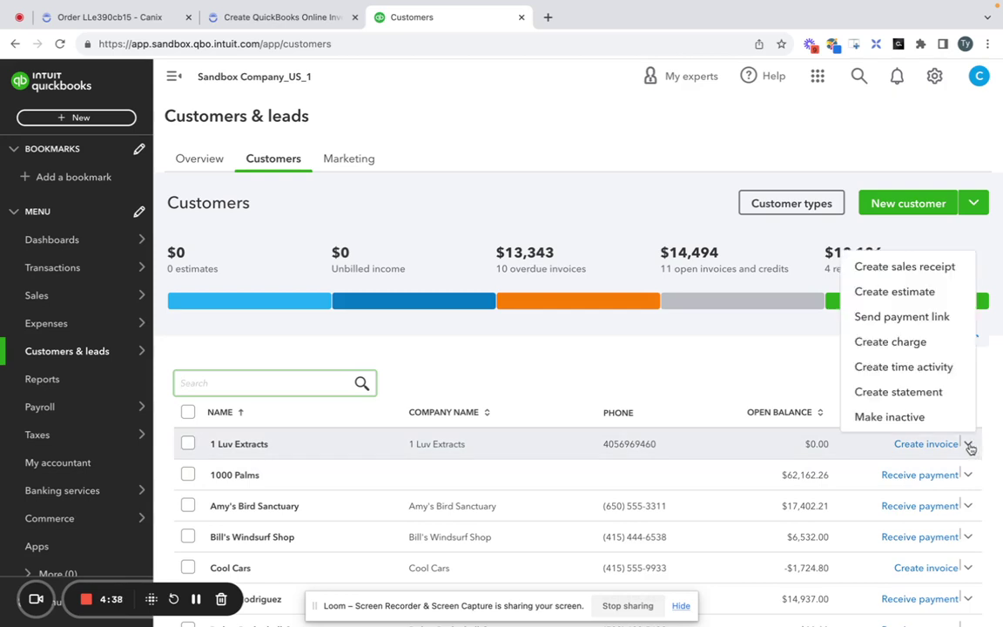
left_click(642, 444)
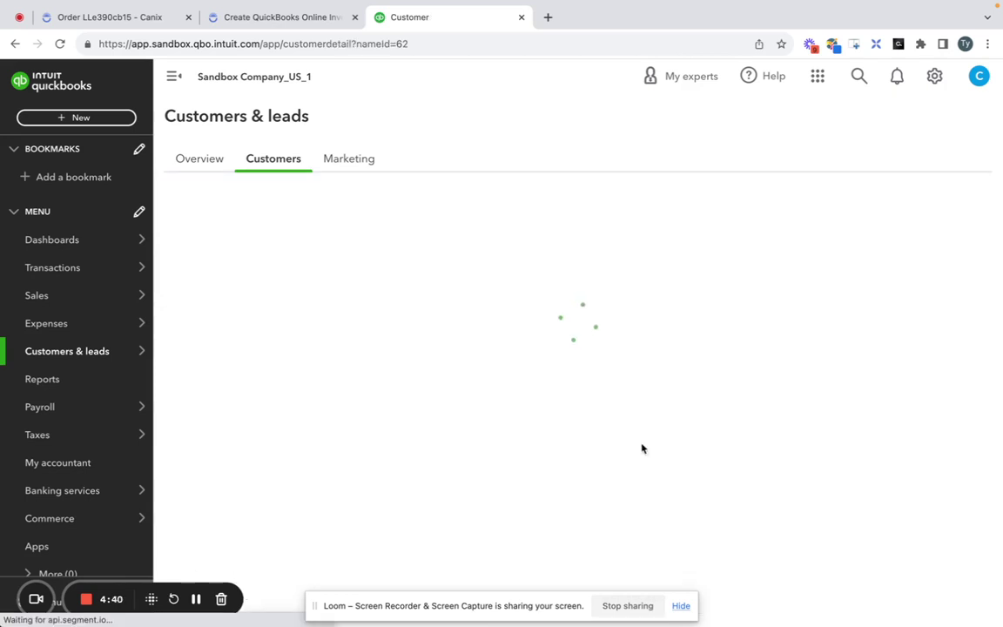
scroll(662, 364, "down", 1)
scroll(566, 302, "up", 1)
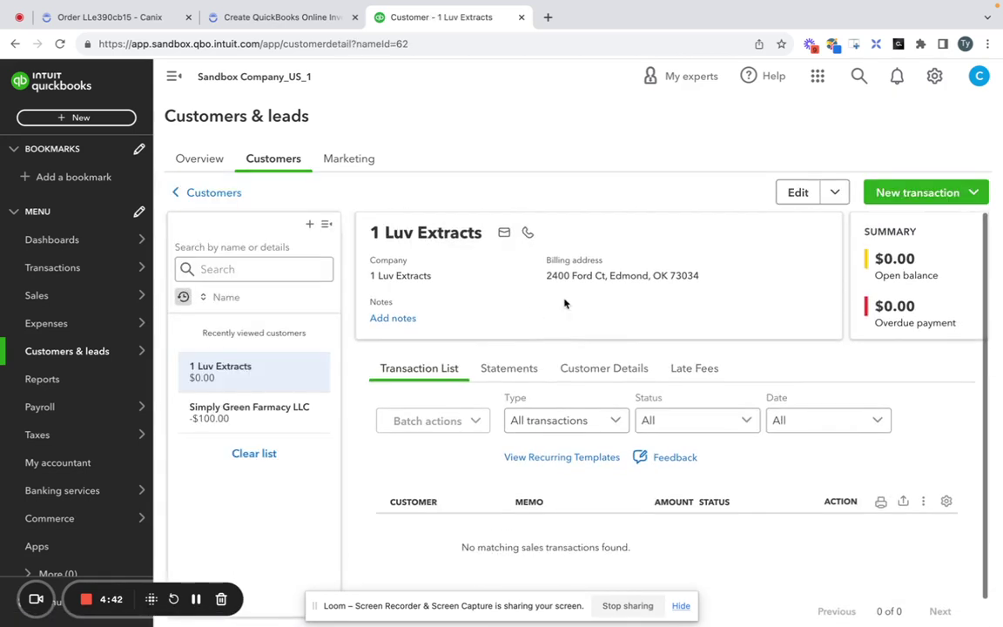
scroll(418, 275, "down", 1)
scroll(418, 277, "up", 1)
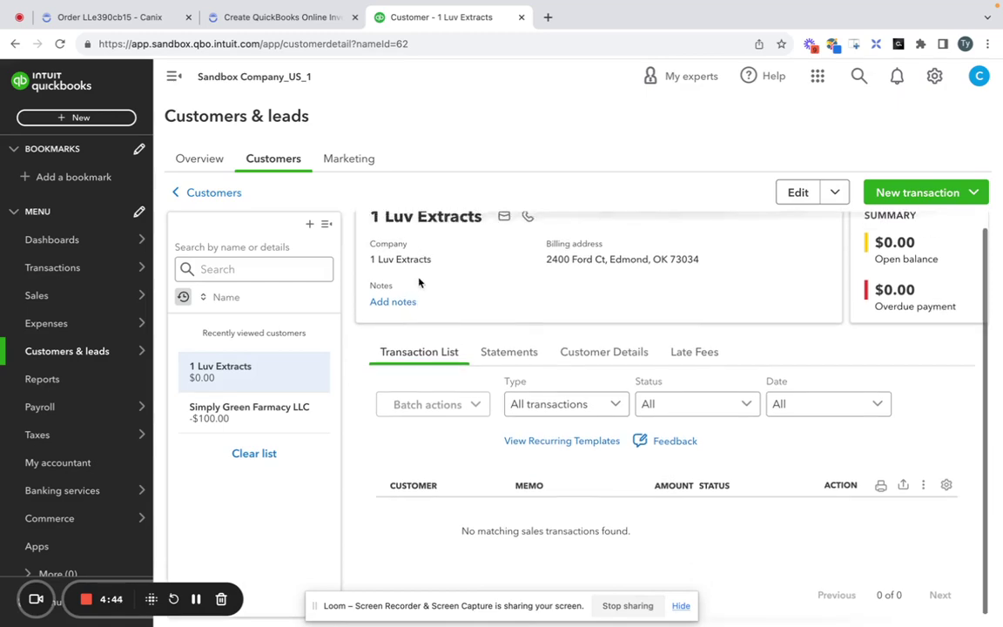
Review the customer's edit form, including phone number, and close it without saving.
left_click(798, 192)
scroll(619, 368, "down", 2)
scroll(619, 368, "up", 2)
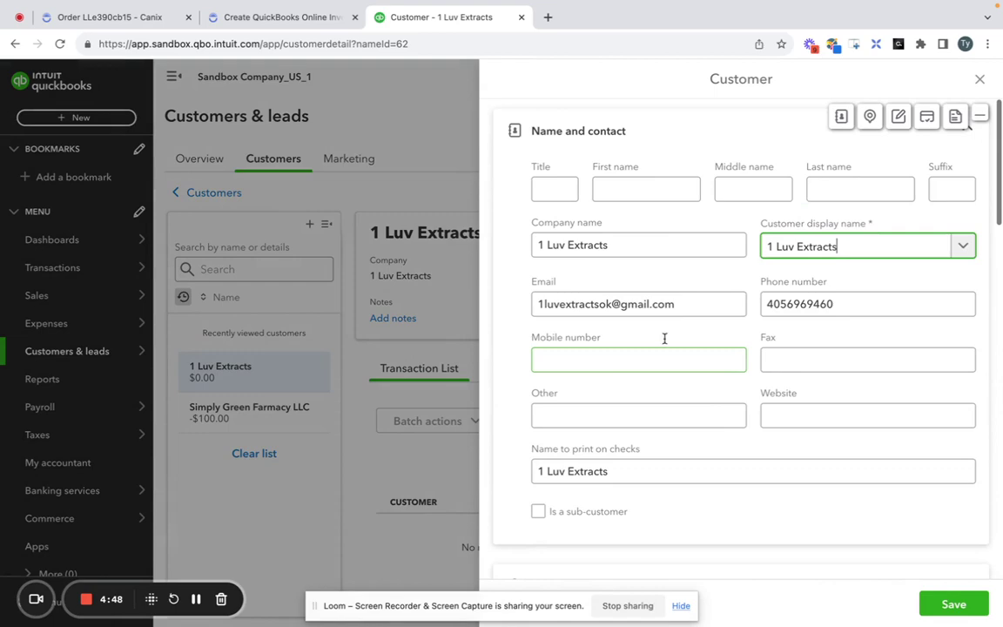
left_click(844, 305)
scroll(844, 307, "down", 2)
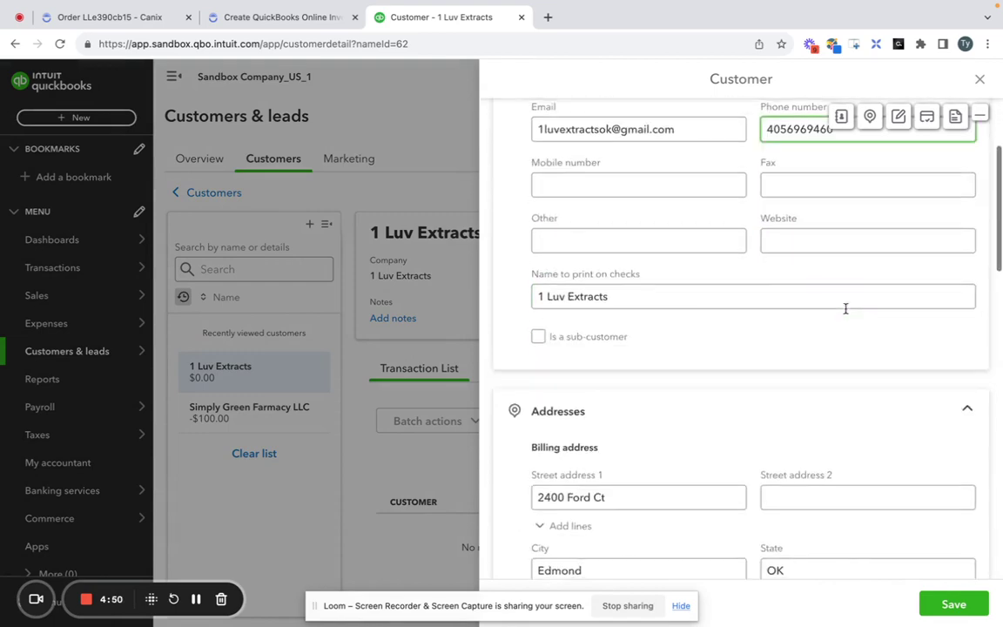
scroll(844, 307, "up", 2)
left_click(979, 79)
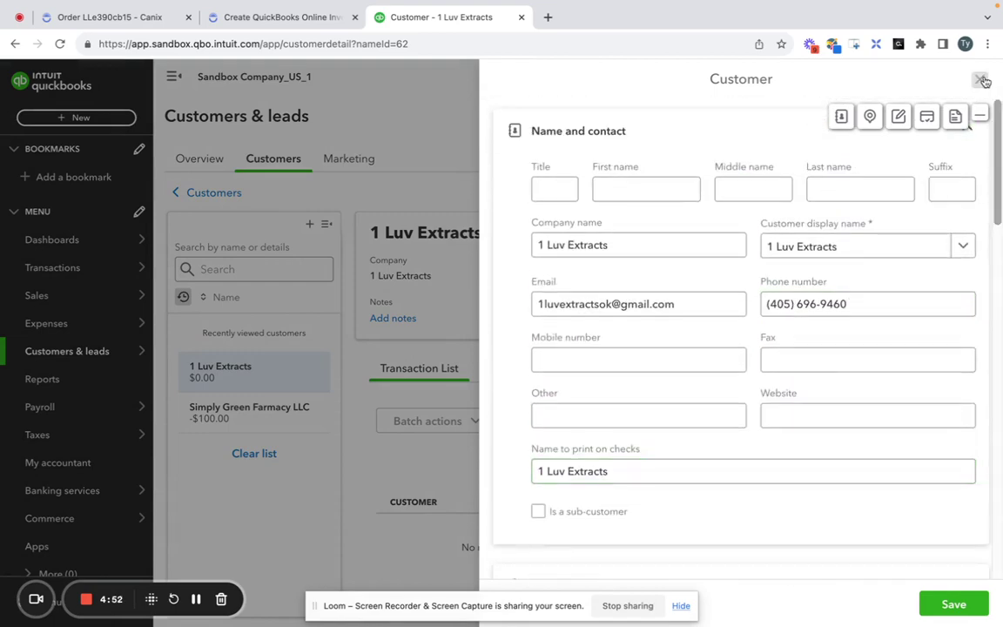
left_click(587, 368)
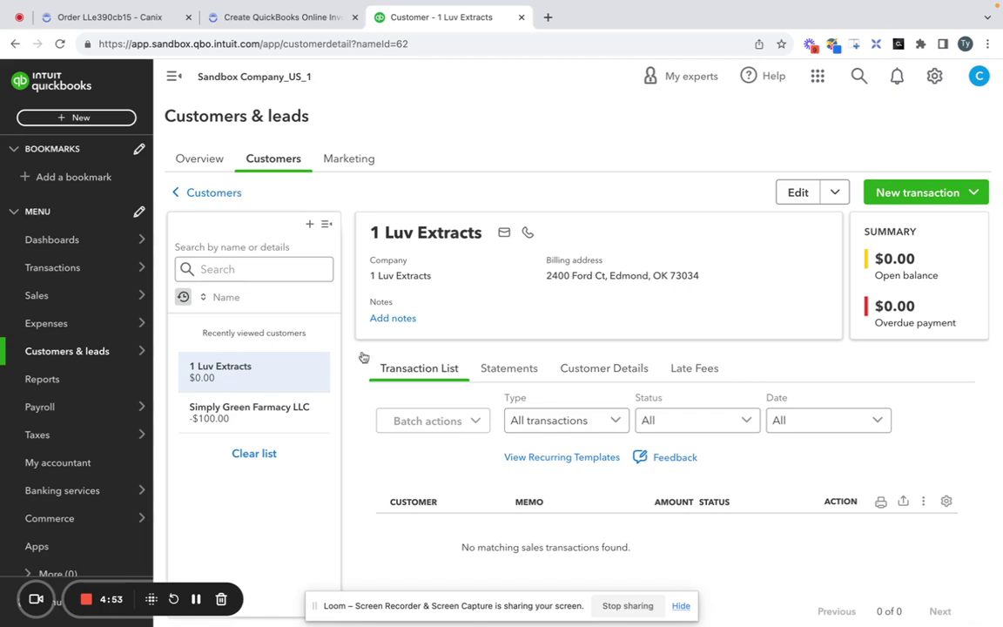
Back in Canix, search QuickBooks items for 'Andean Kush Flower' to map the Andean Kush line.
left_click(306, 23)
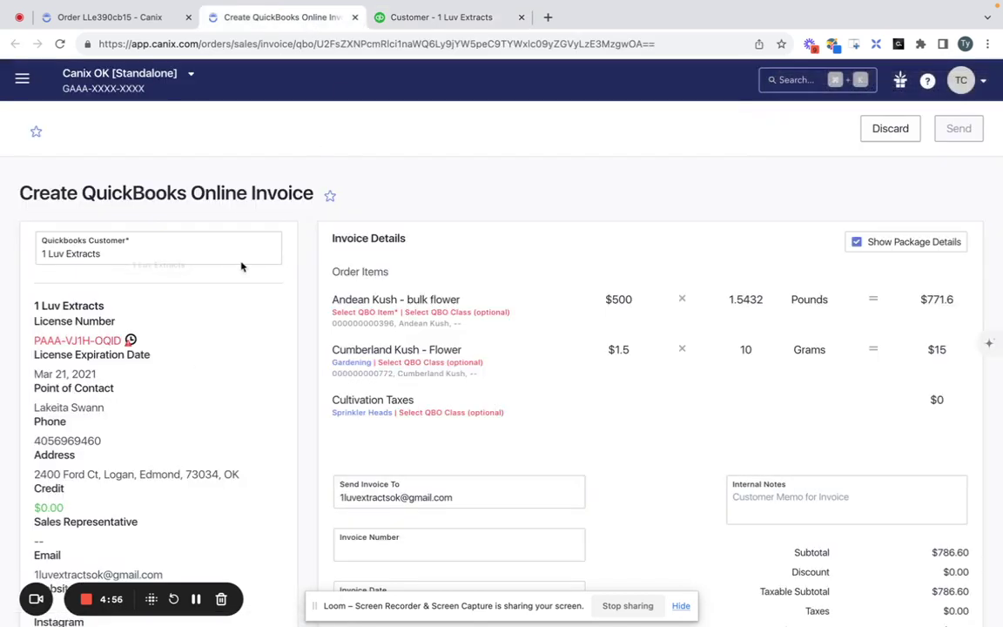
scroll(472, 267, "down", 1)
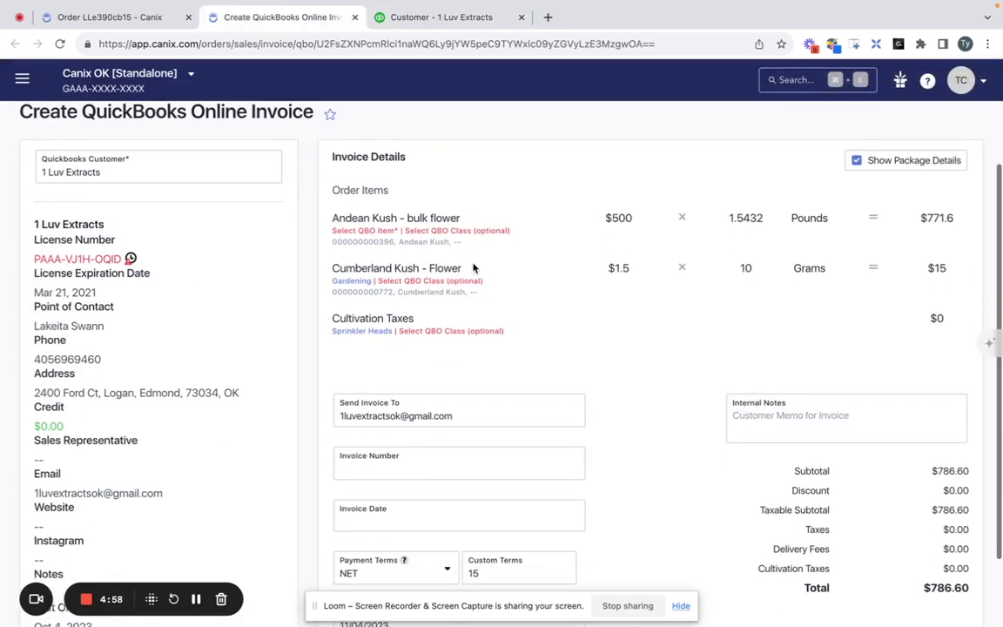
scroll(472, 266, "up", 1)
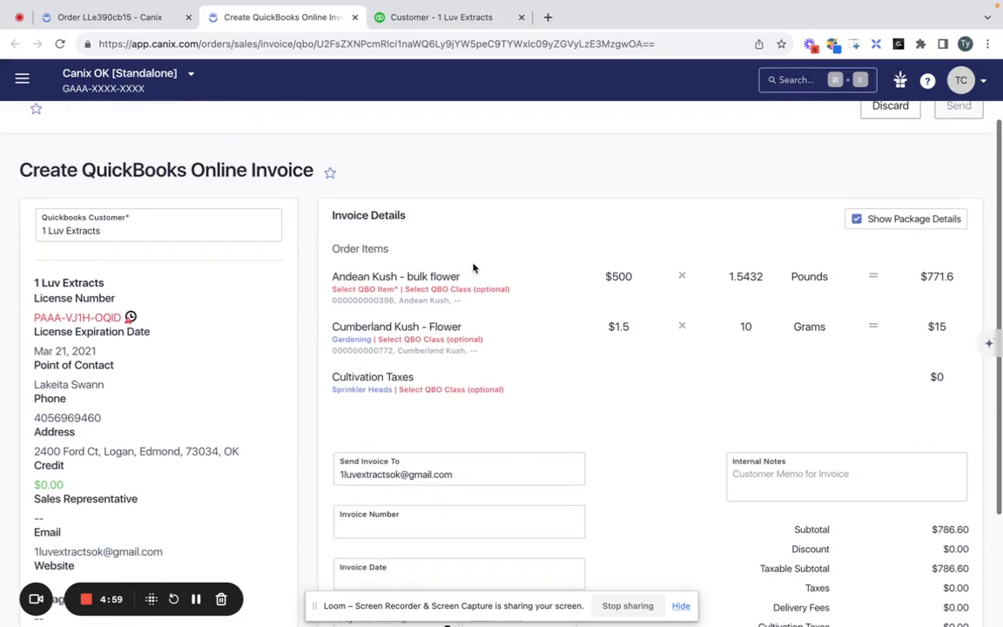
left_click(366, 289)
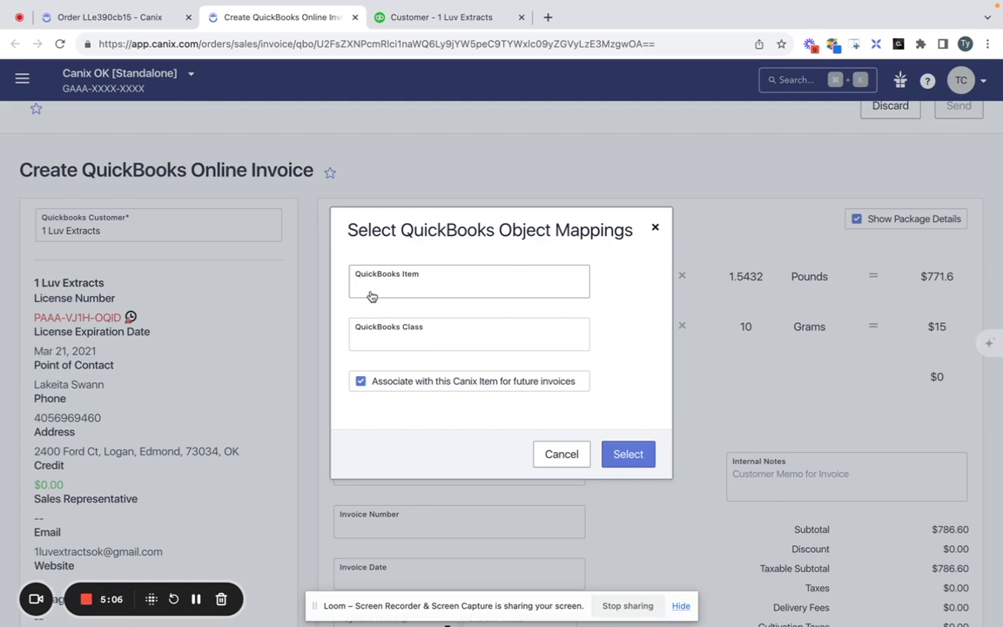
left_click(372, 297)
type("Andean Kus")
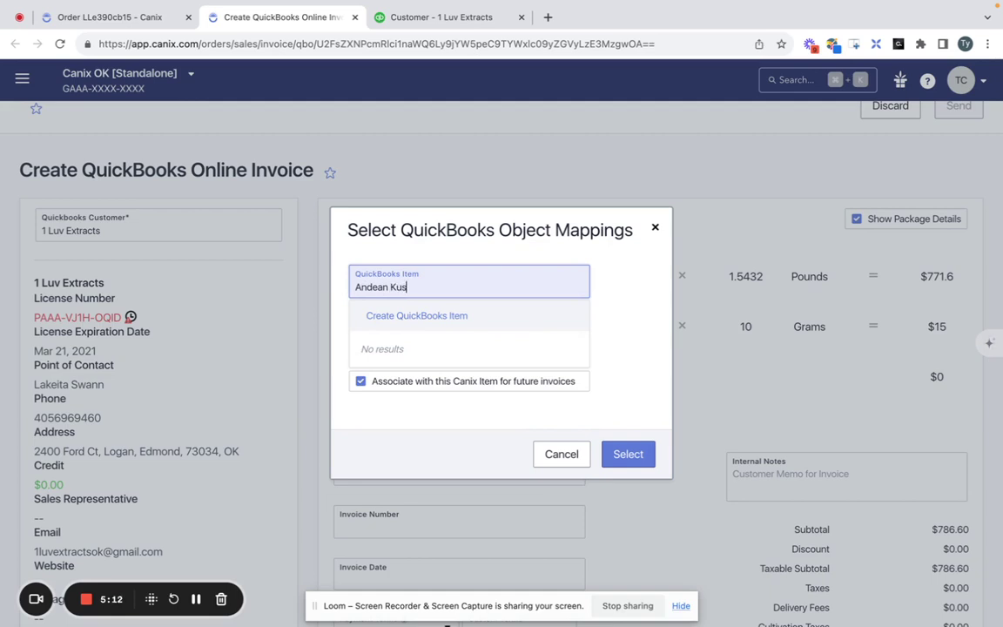
type("h Flower")
Start a new QuickBooks item named Andean Kush Flower and enter its initial quantity of 1000.
left_click(418, 332)
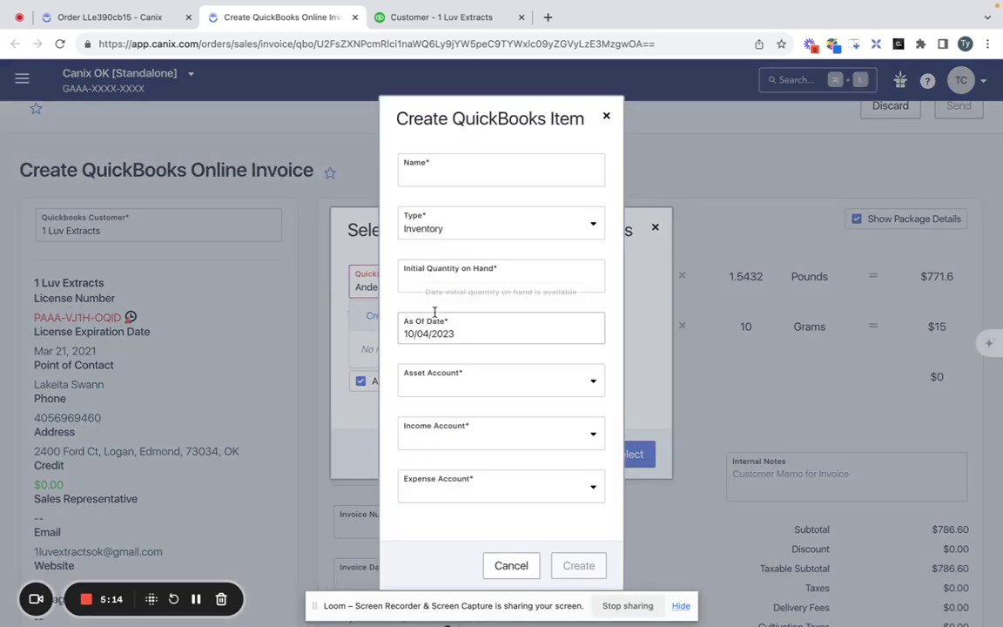
left_click(529, 178)
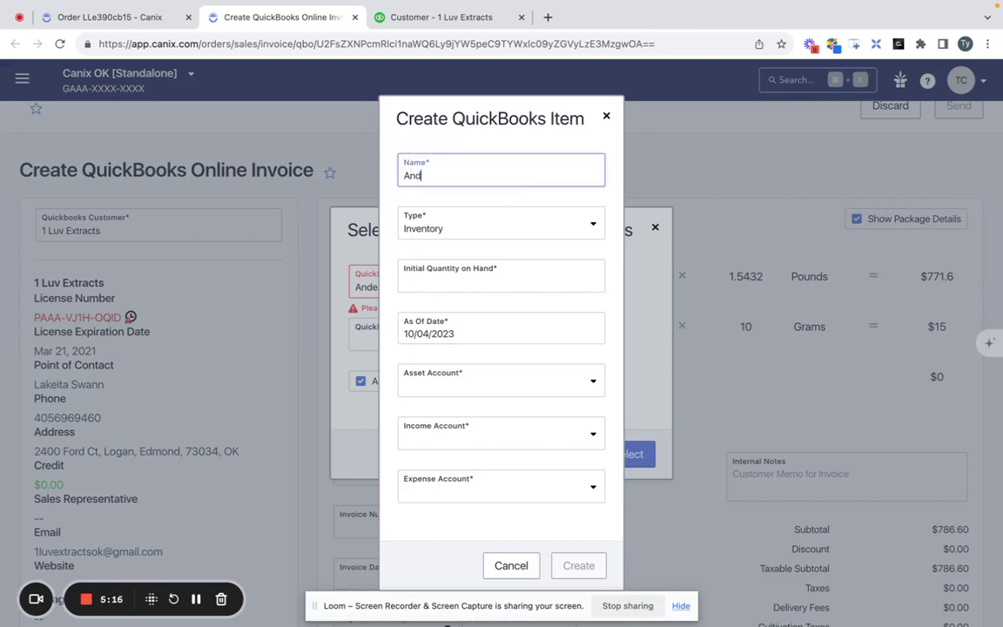
type("Andean Kush Flower")
left_click(529, 273)
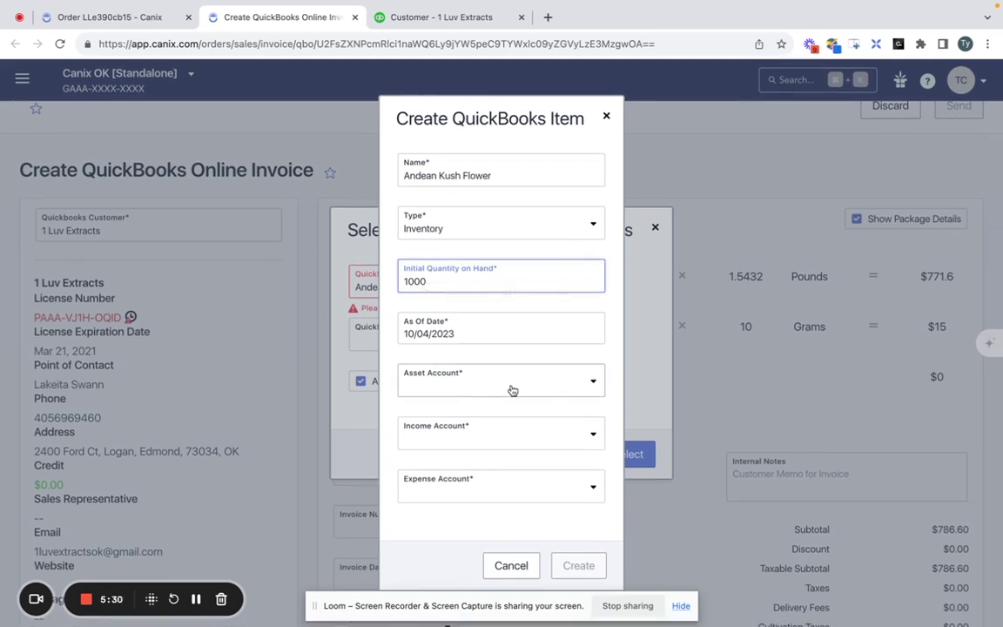
Set the item's accounts to Inventory Asset, Sales of Product Income and Cost of Goods Sold.
left_click(510, 388)
left_click(510, 415)
left_click(512, 434)
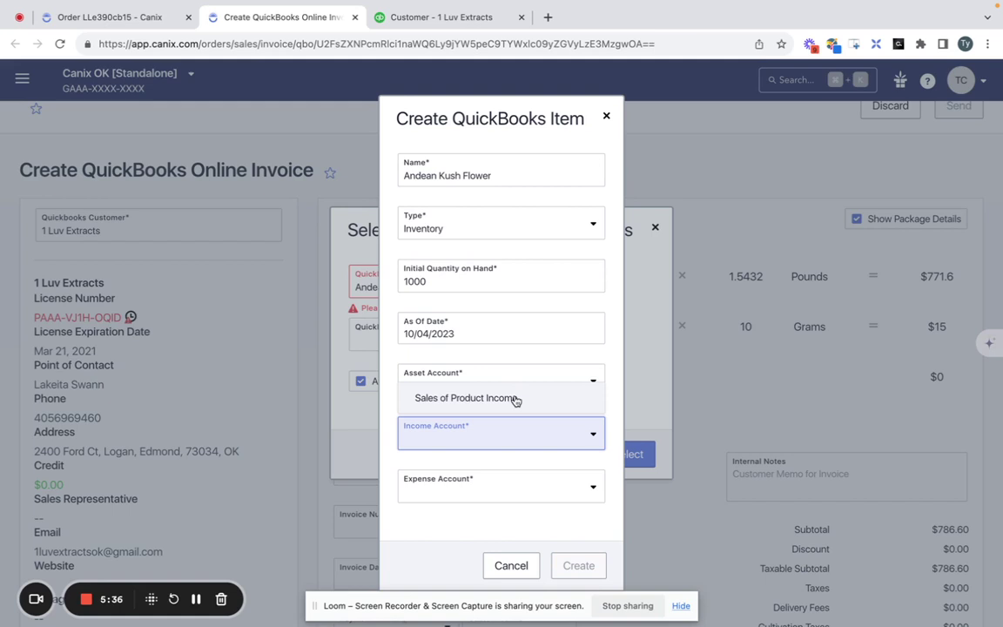
left_click(514, 399)
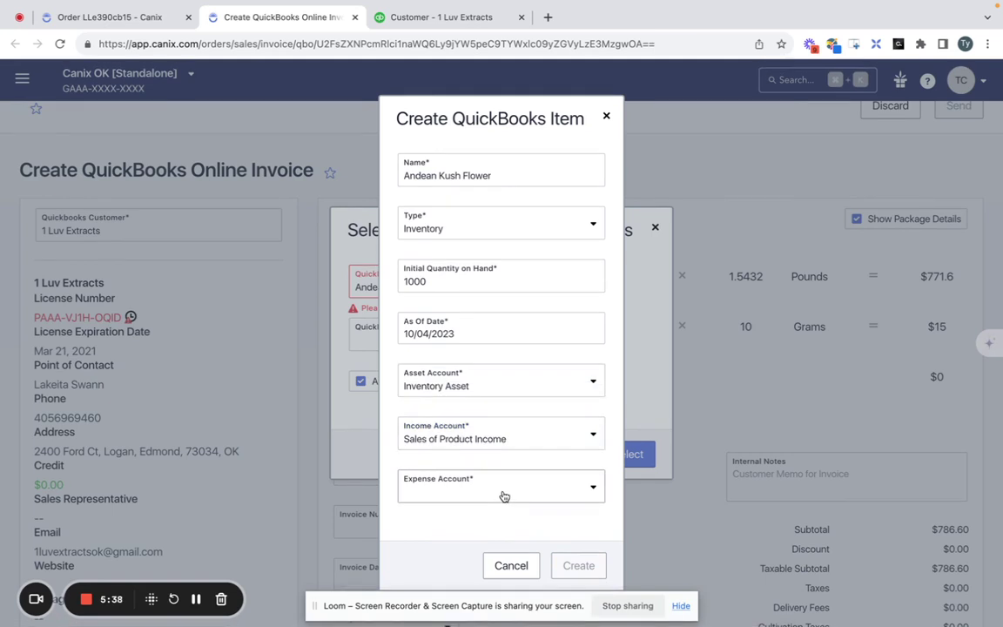
left_click(510, 493)
left_click(519, 449)
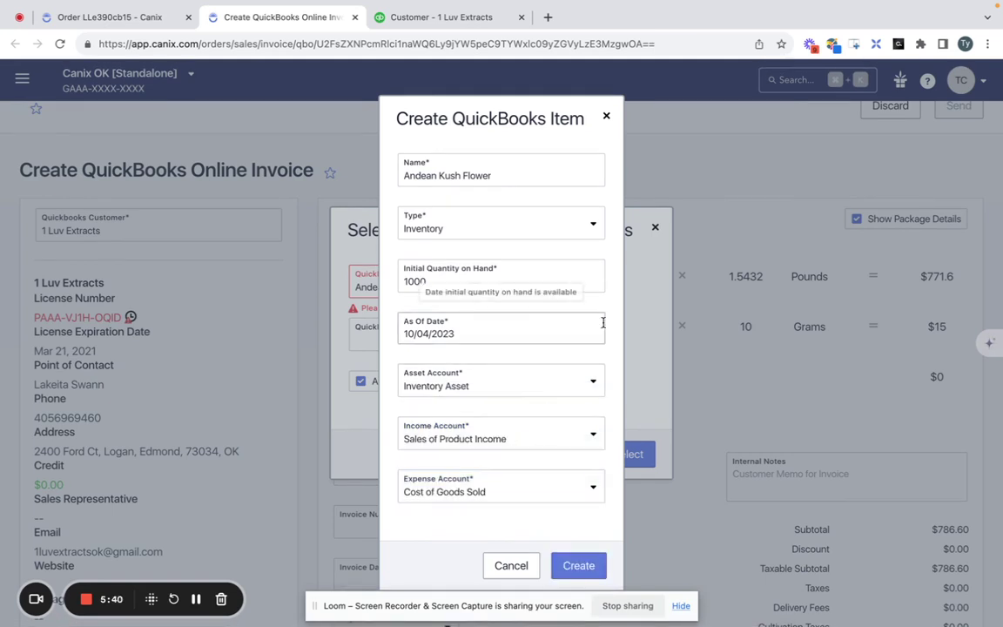
Recheck the three account choices, keep them unchanged, and create the Andean Kush Flower item.
left_click(602, 495)
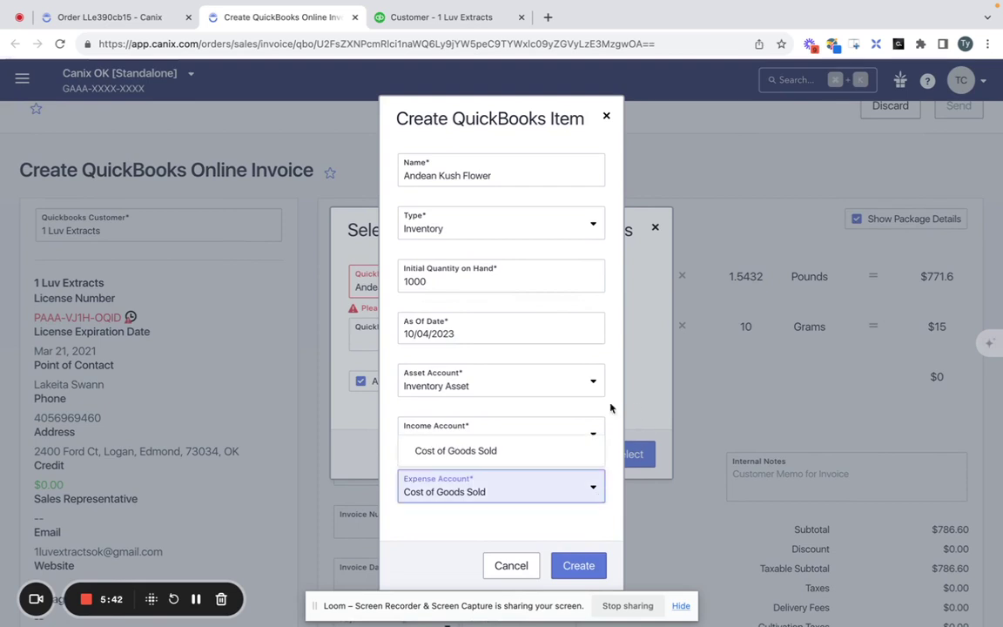
left_click(539, 450)
left_click(505, 442)
left_click(490, 396)
left_click(500, 386)
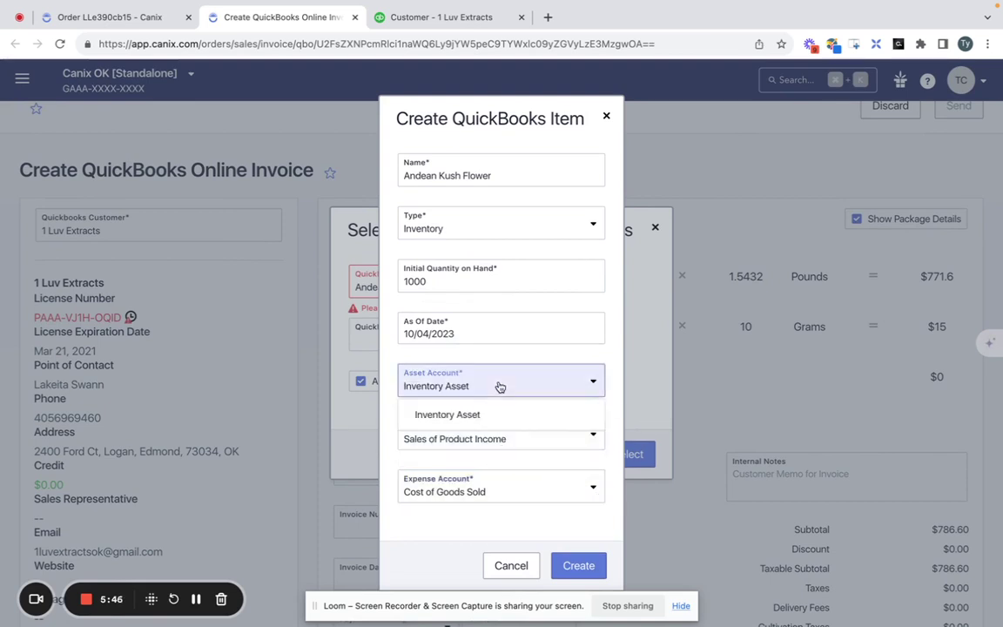
left_click(494, 416)
left_click(505, 393)
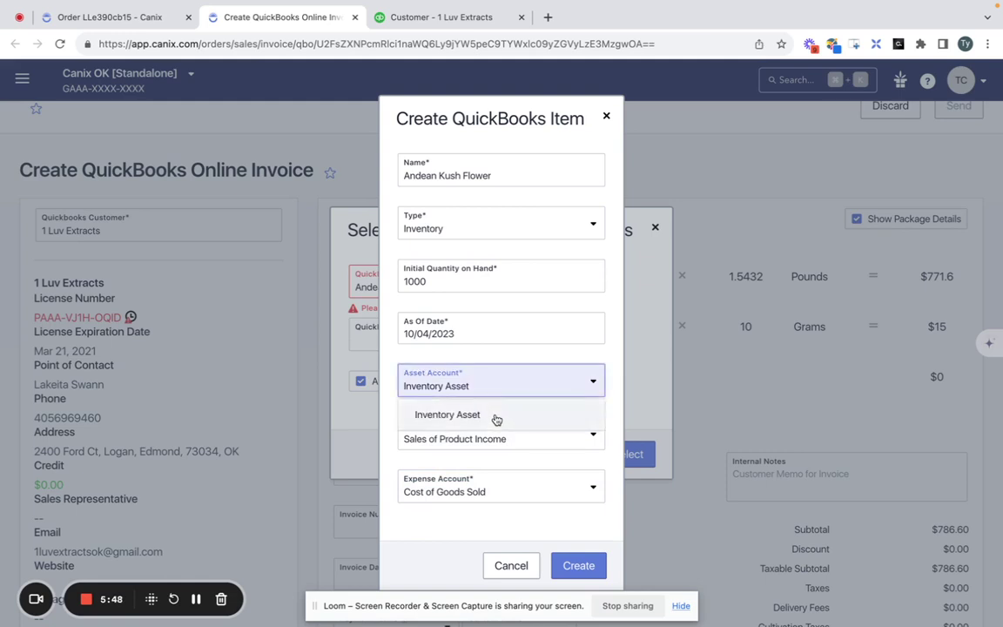
left_click(495, 418)
left_click(510, 393)
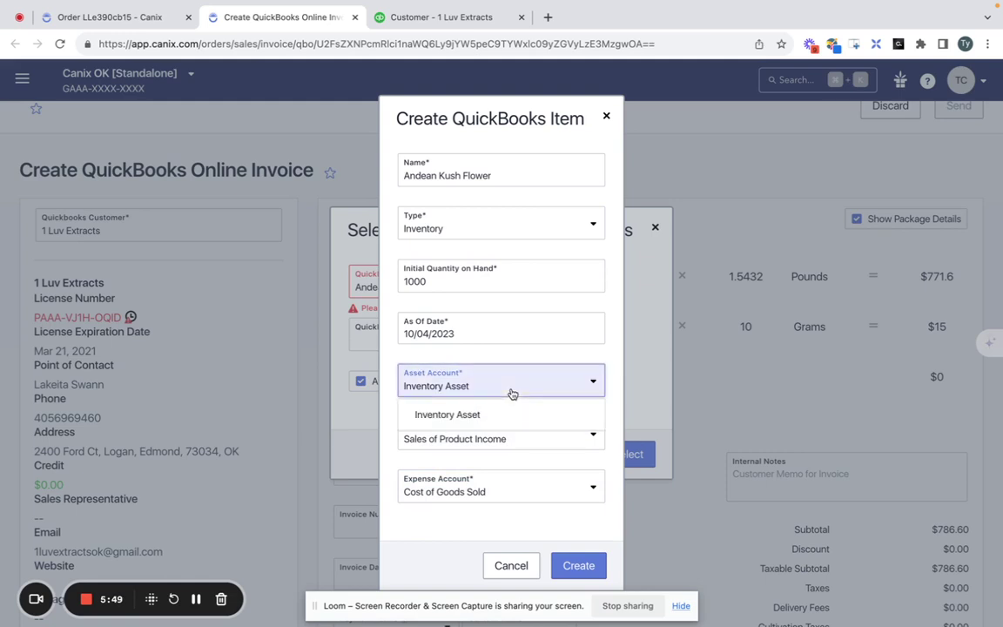
left_click(573, 354)
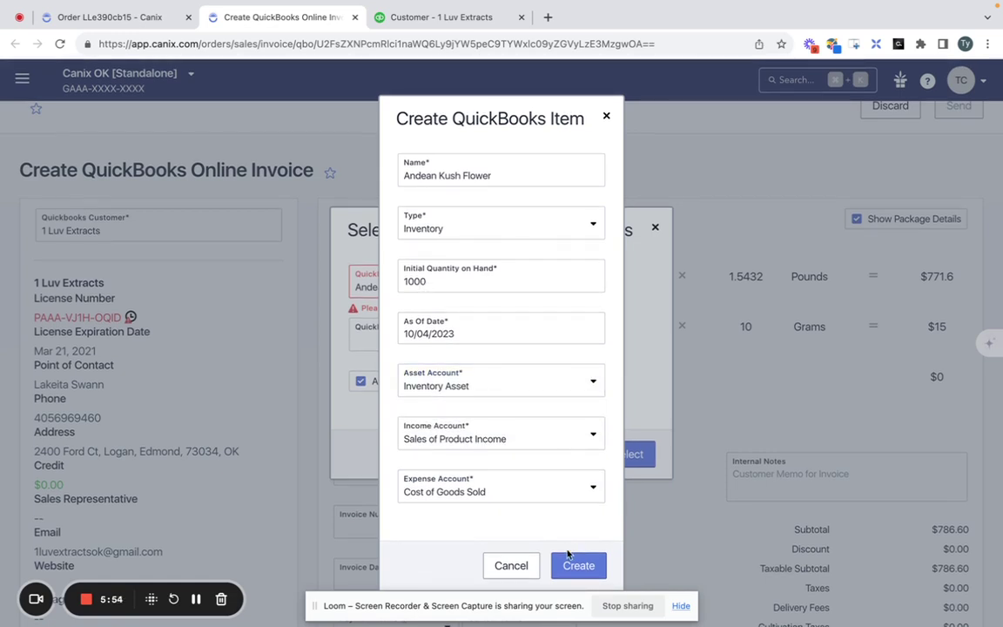
left_click(556, 392)
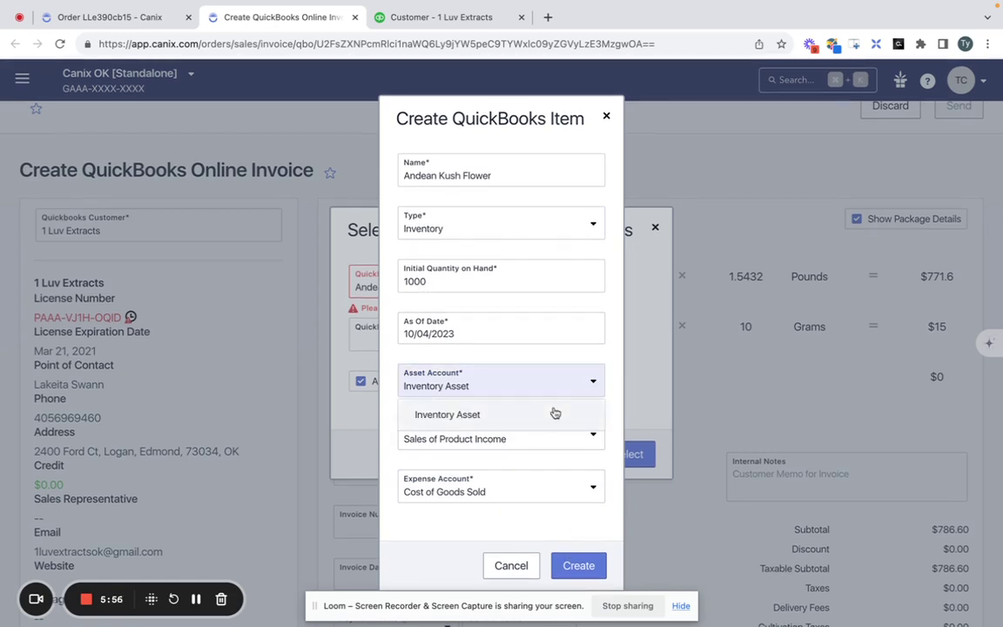
left_click(556, 413)
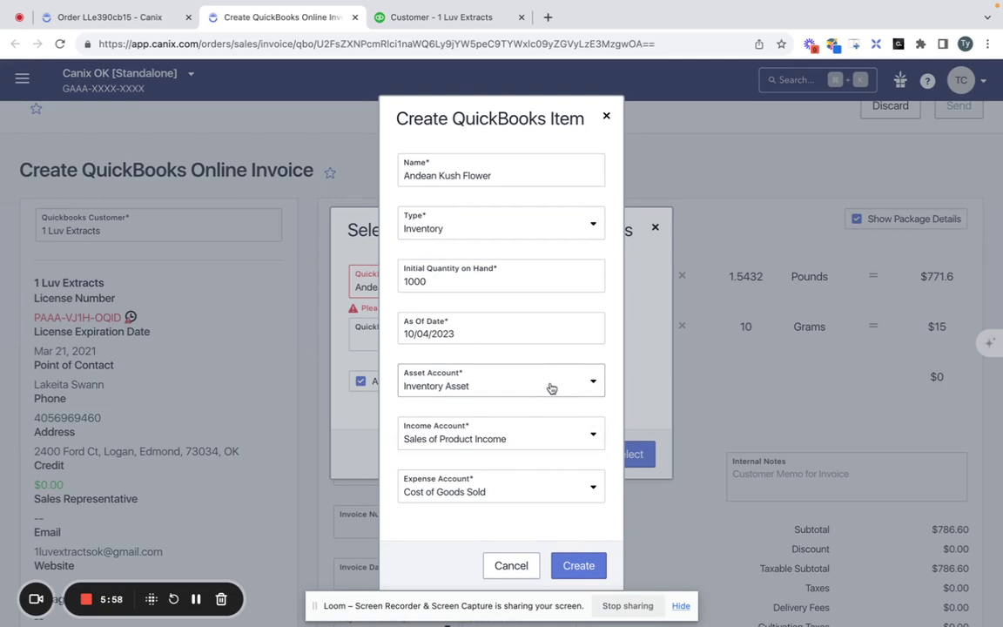
left_click(547, 500)
left_click(588, 531)
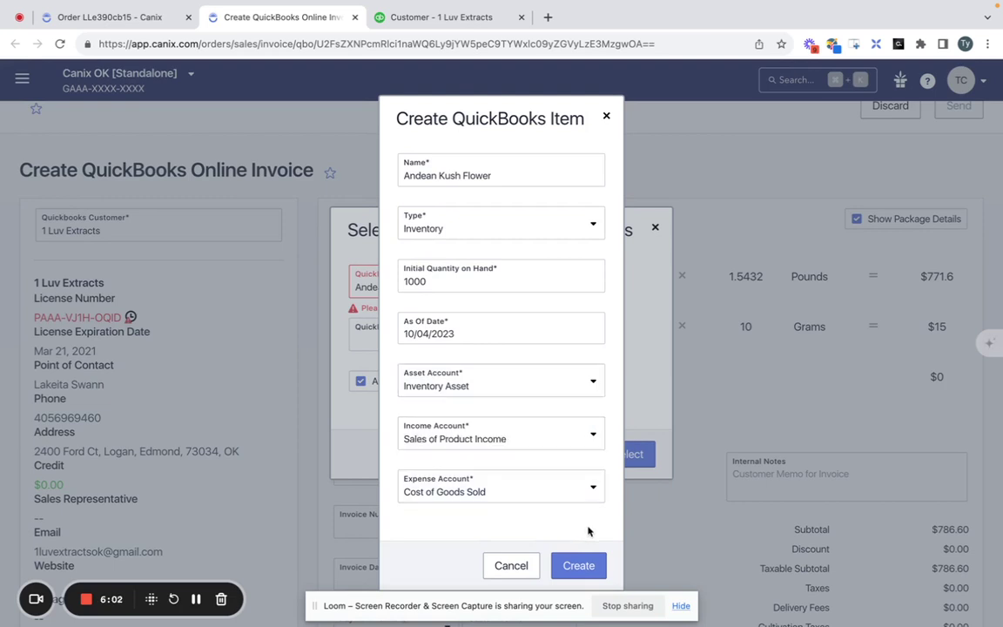
left_click(579, 565)
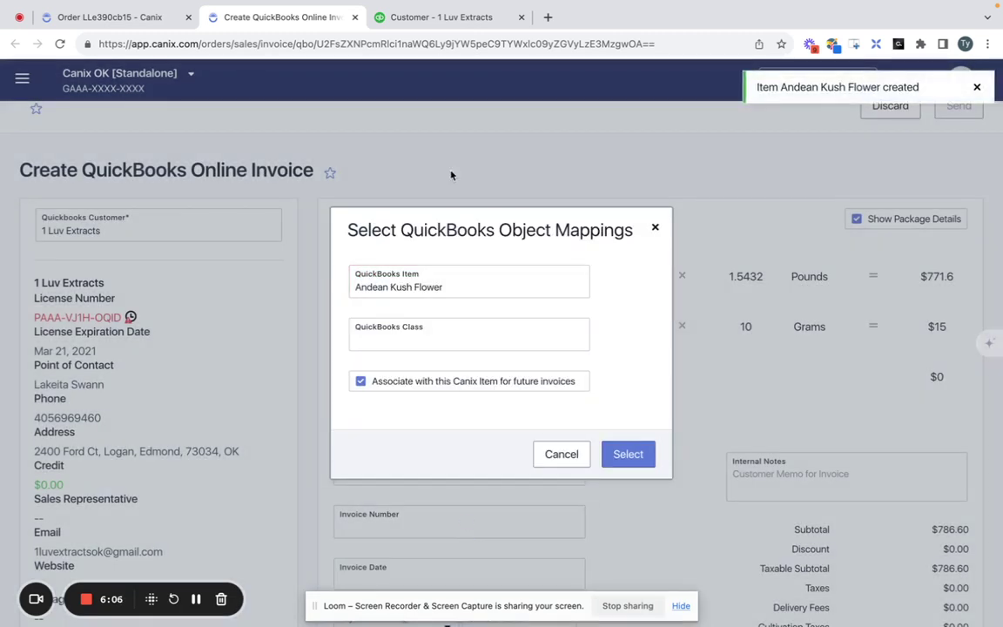
Go to the QuickBooks Online Sales > Products & services list.
left_click(452, 27)
scroll(123, 380, "down", 1)
mouse_move(124, 381)
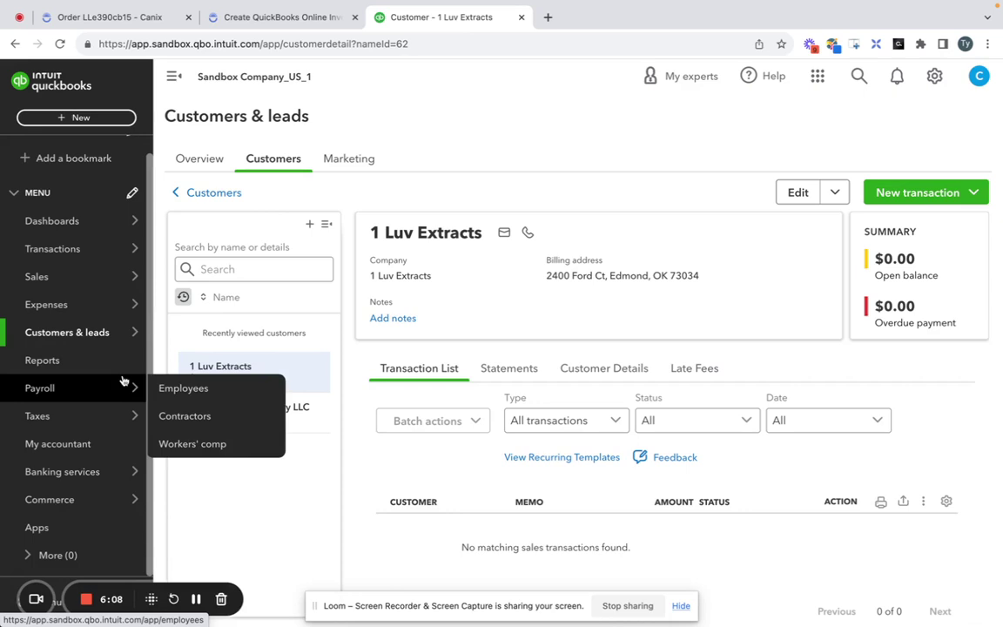
mouse_move(101, 508)
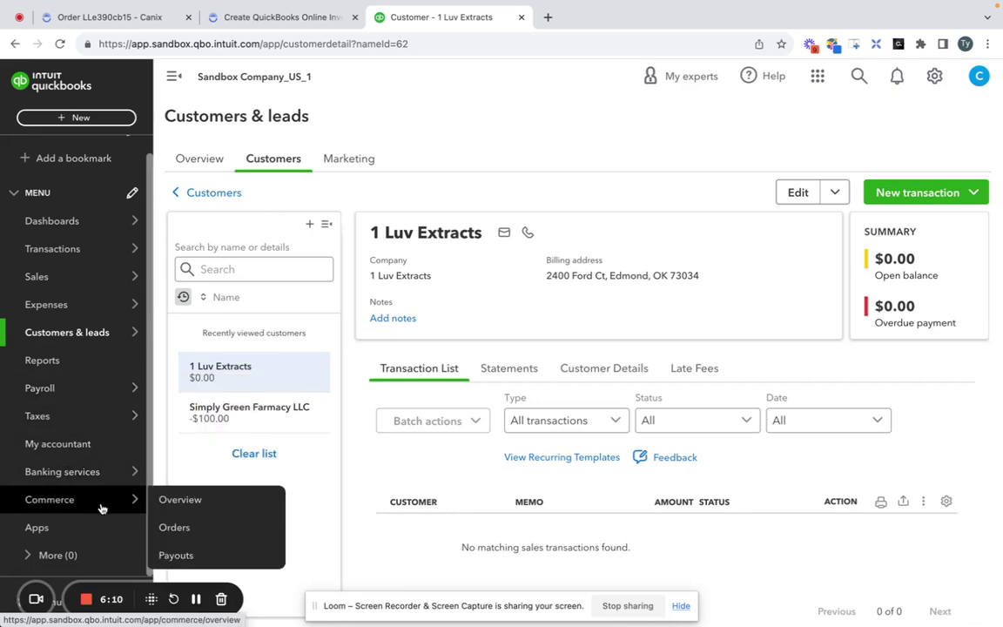
mouse_move(106, 291)
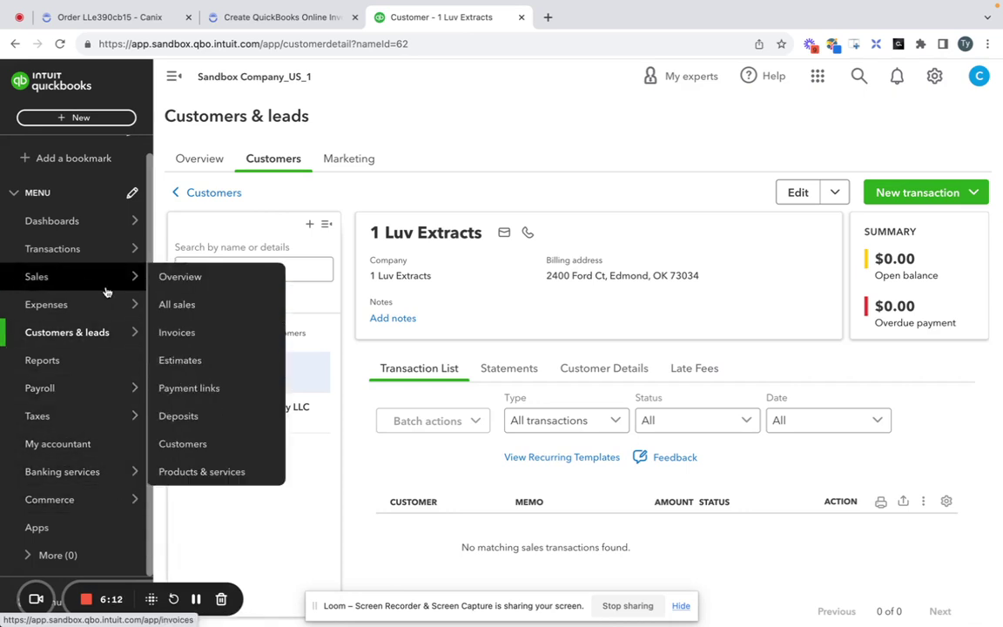
left_click(228, 472)
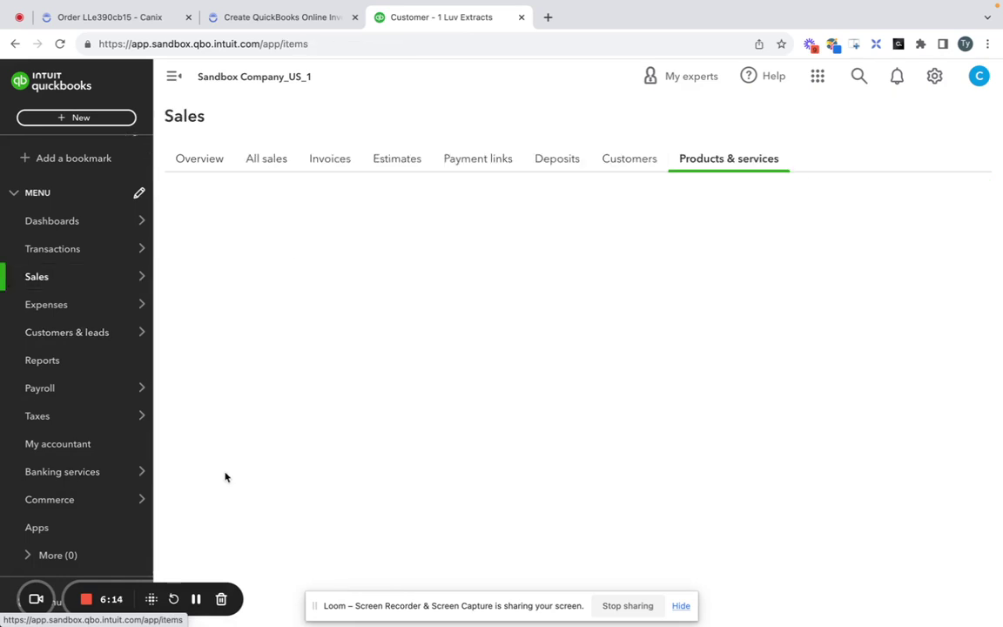
Review Andean Kush Flower's details, 1,000 on hand and its accounts, then close the panel.
scroll(325, 311, "down", 3)
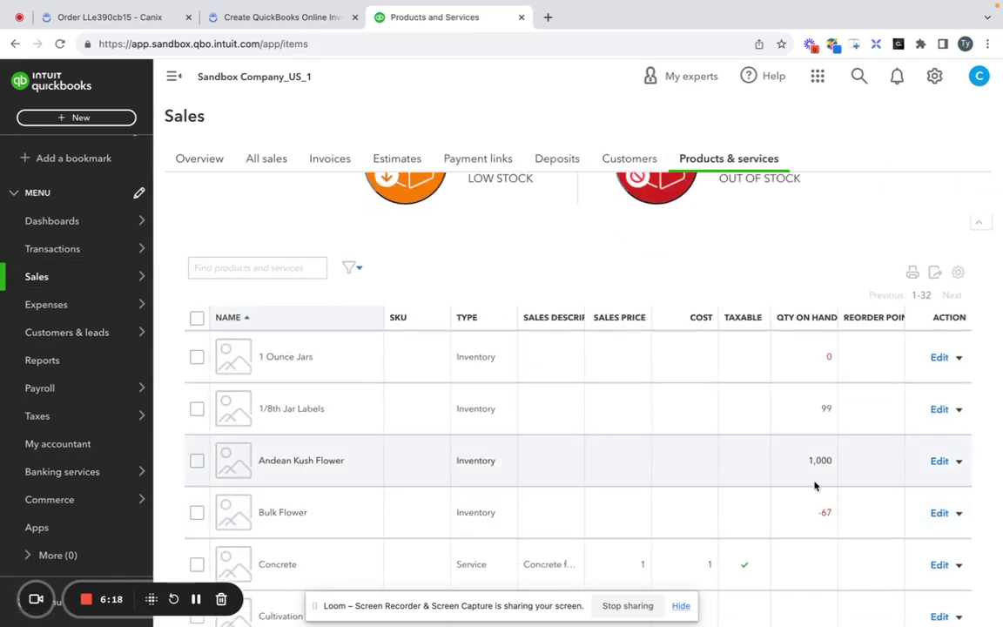
left_click(939, 461)
scroll(803, 294, "down", 3)
scroll(804, 290, "down", 3)
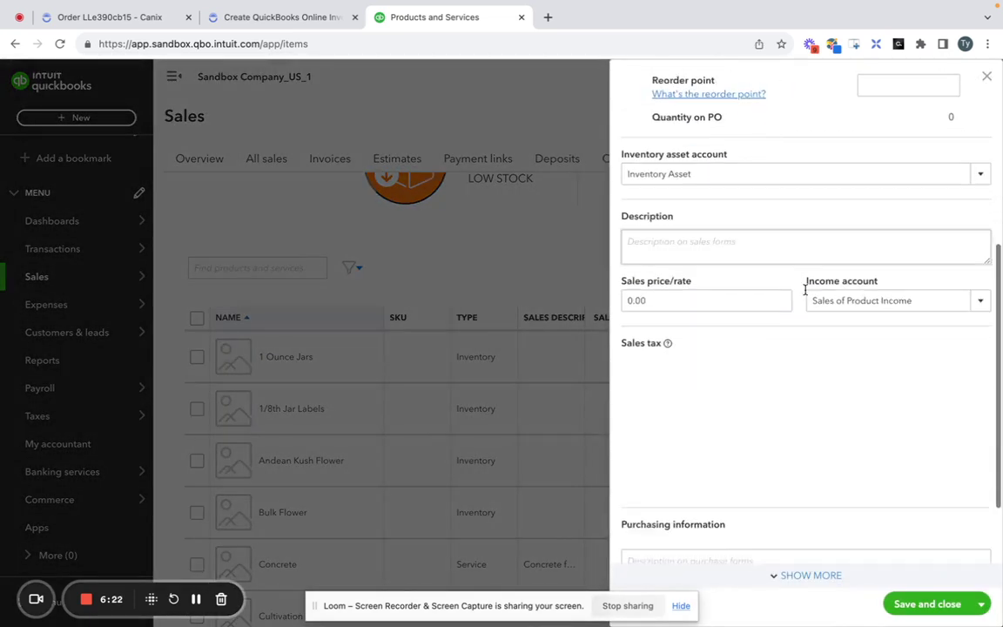
scroll(803, 313, "down", 1)
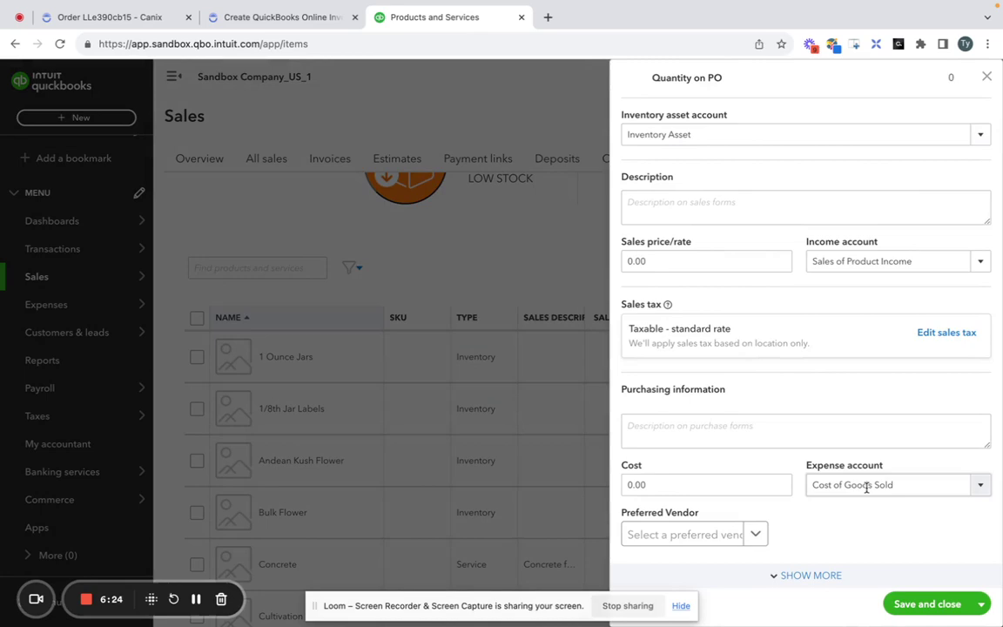
scroll(874, 435, "up", 1)
scroll(821, 435, "down", 1)
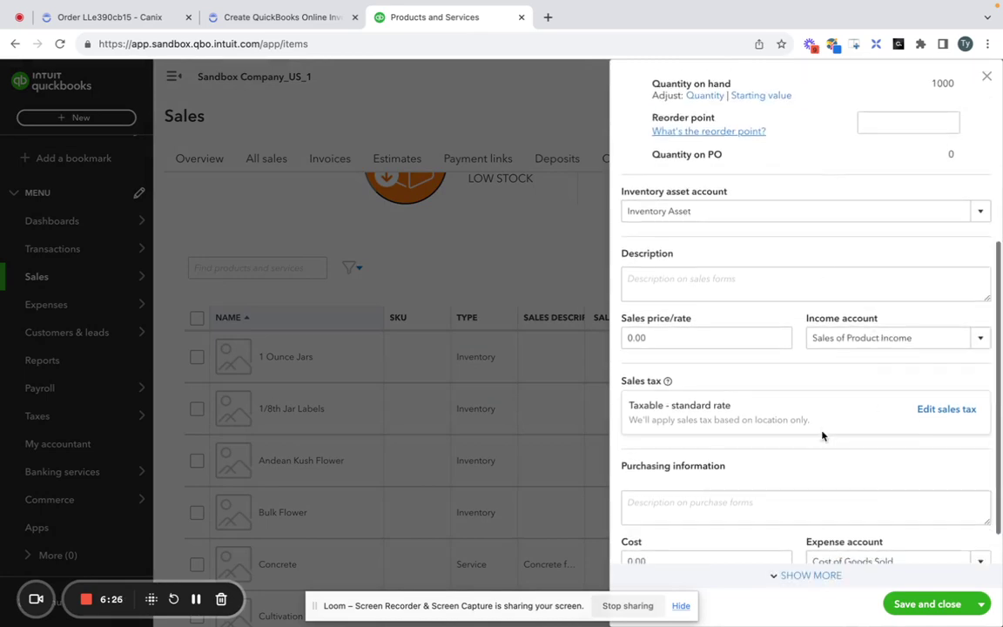
left_click(986, 77)
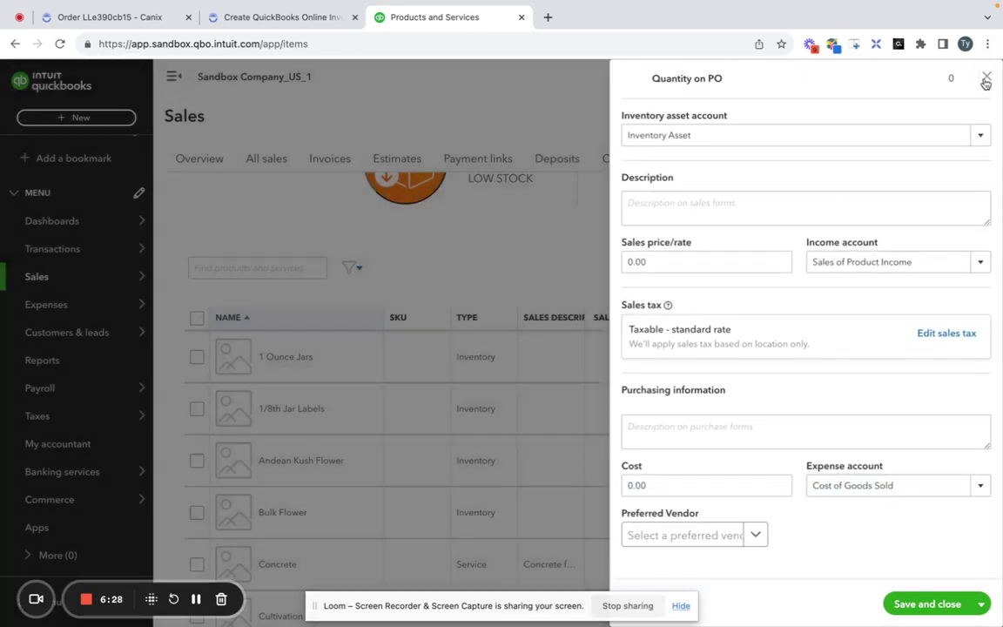
Back on the Canix invoice, confirm the Andean Kush Flower item mapping for the bulk flower line.
left_click(277, 17)
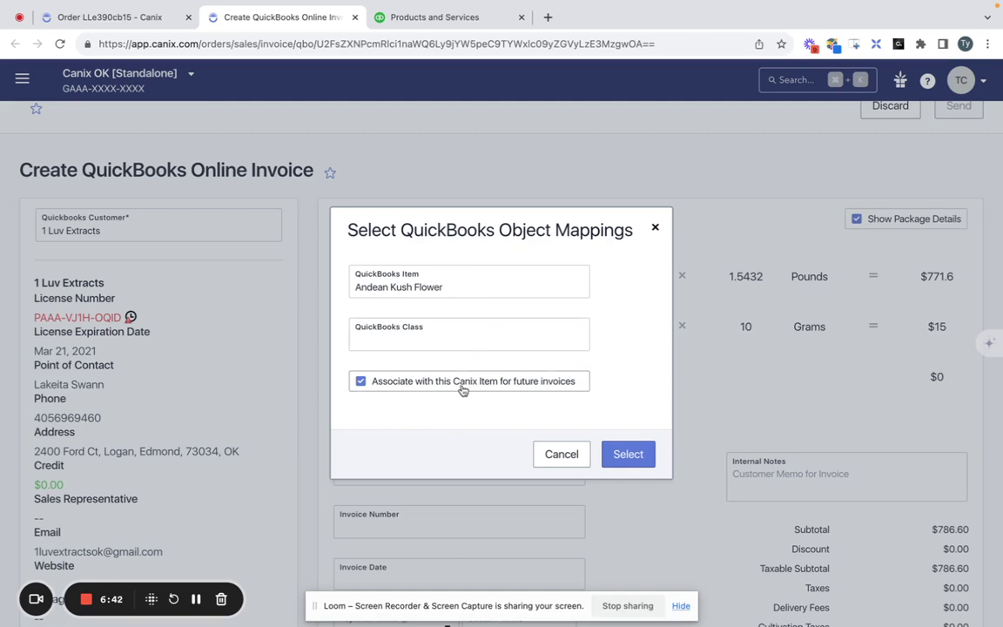
left_click(628, 453)
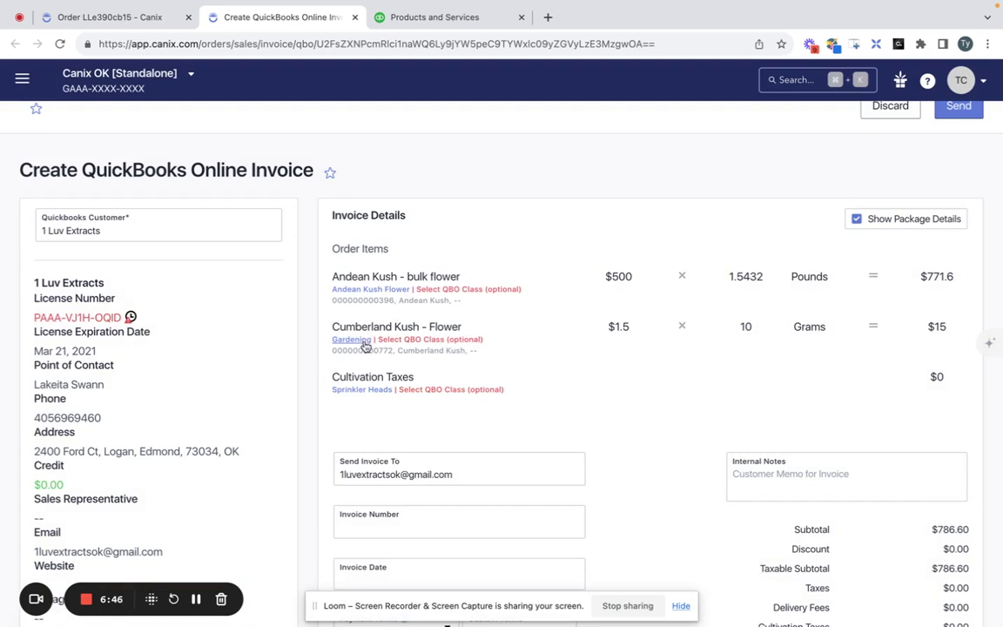
triple_click(389, 327)
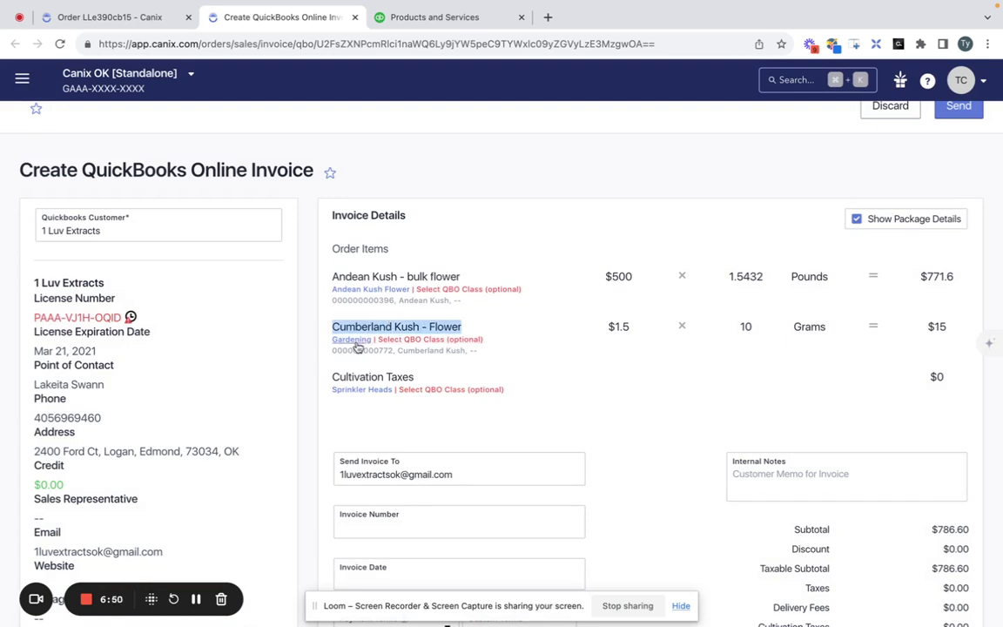
Map the Cultivation Taxes line to the QuickBooks item Cultivation Tax.
left_click(351, 392)
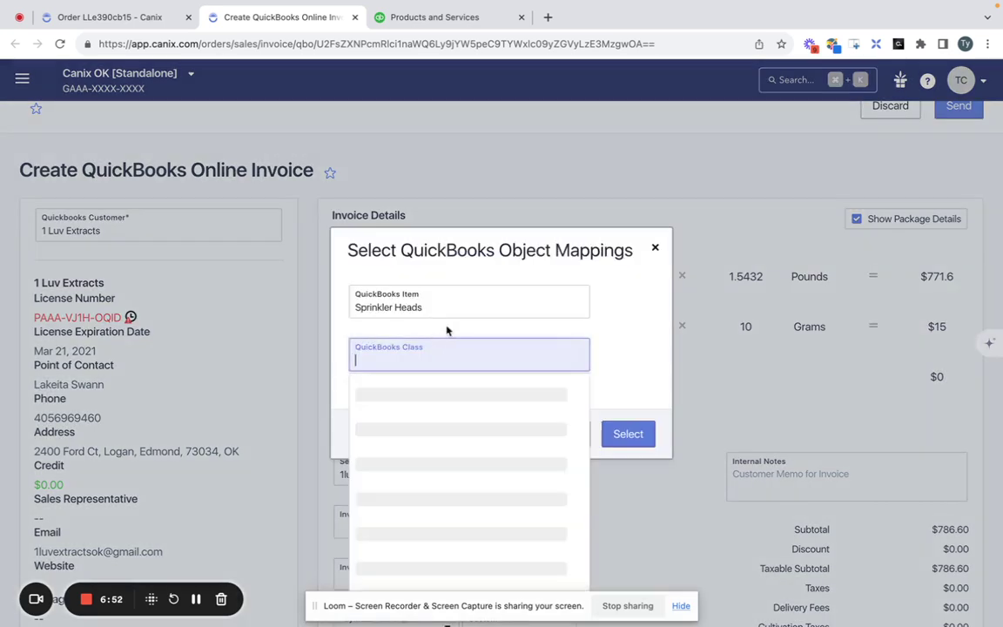
left_click(451, 314)
type("Culti")
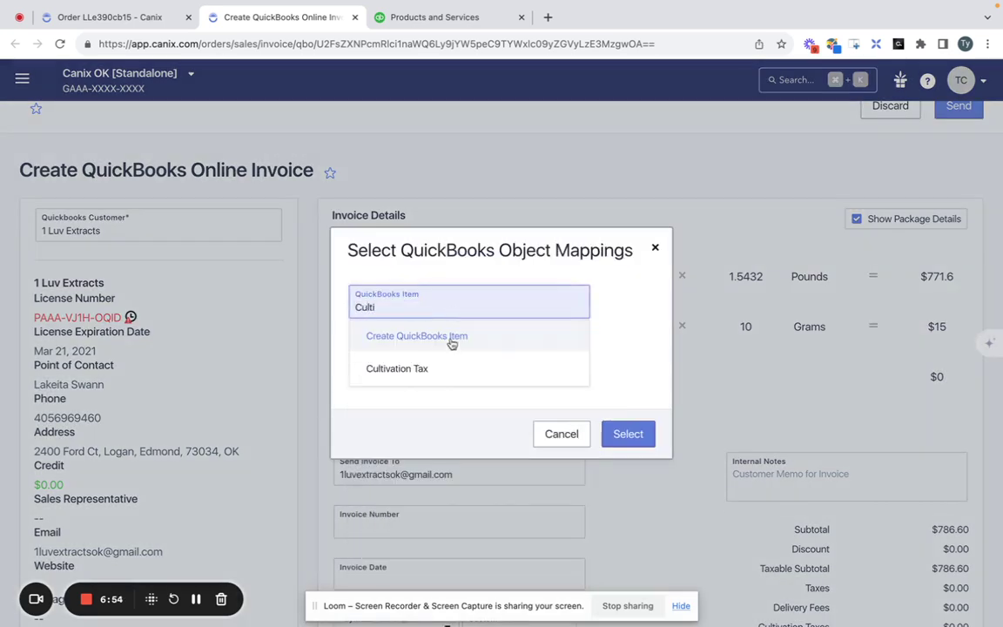
left_click(454, 369)
left_click(636, 432)
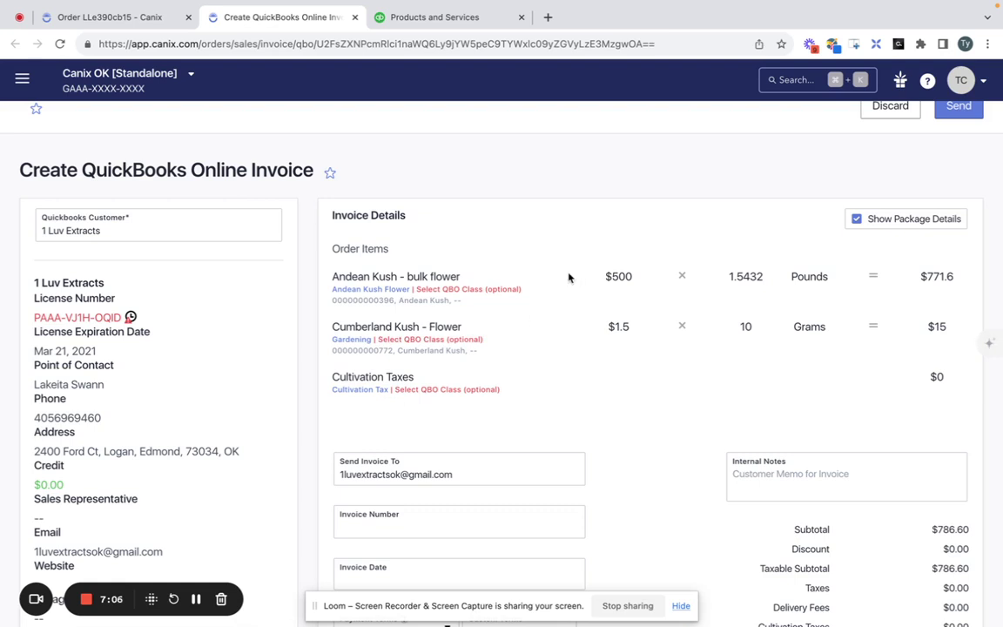
View the QuickBooks classes for the Andean Kush line and close it with no class assigned.
left_click(485, 289)
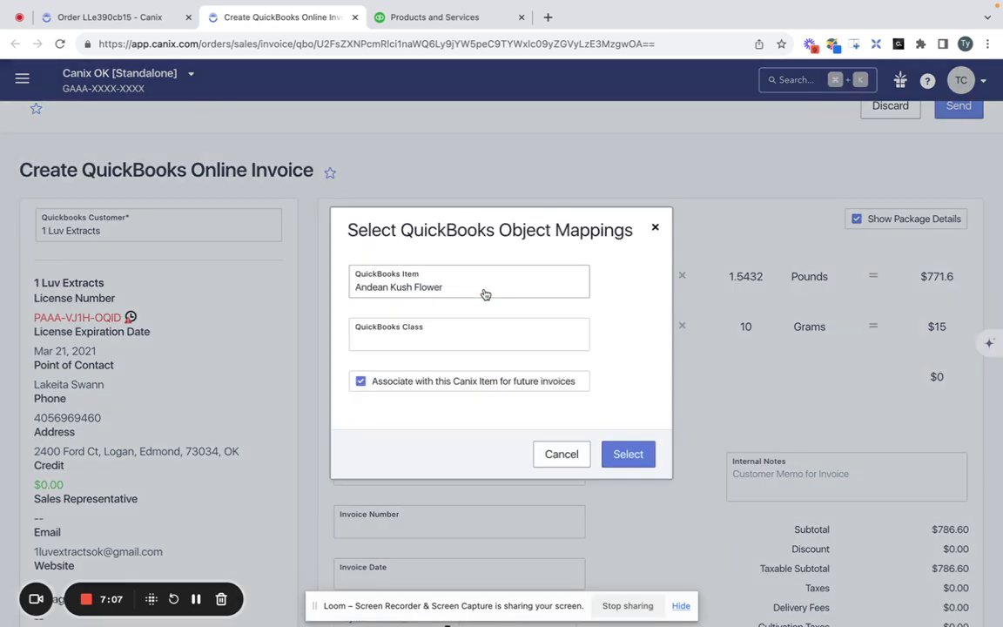
left_click(471, 341)
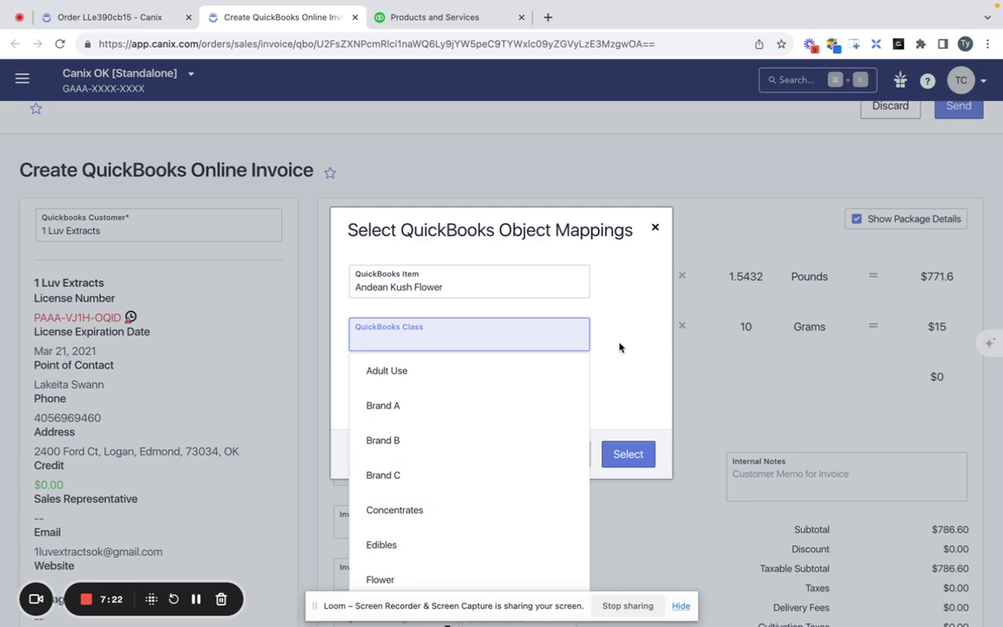
left_click(654, 228)
left_click(453, 18)
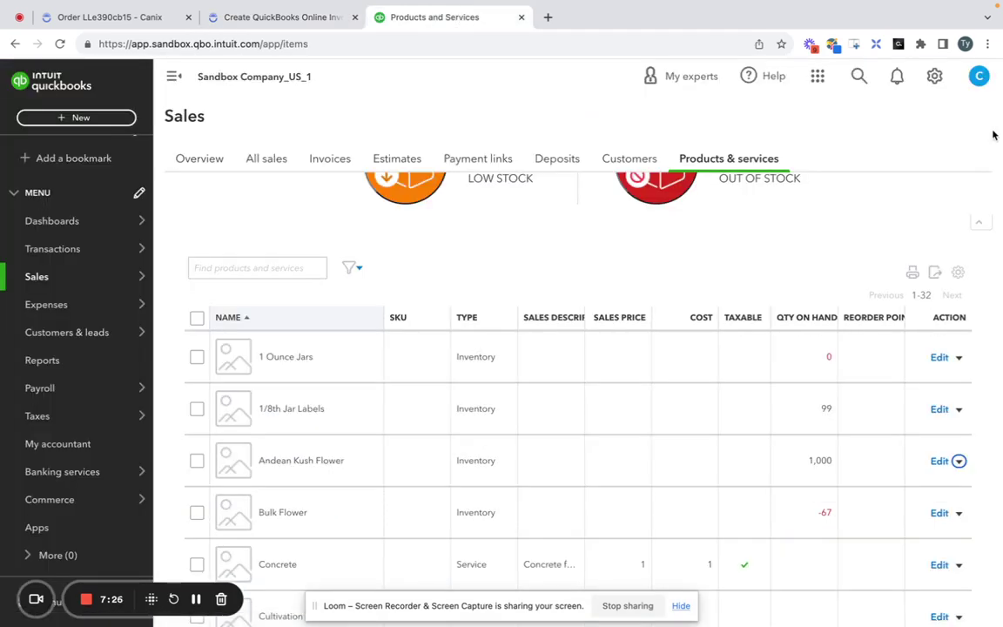
left_click(936, 80)
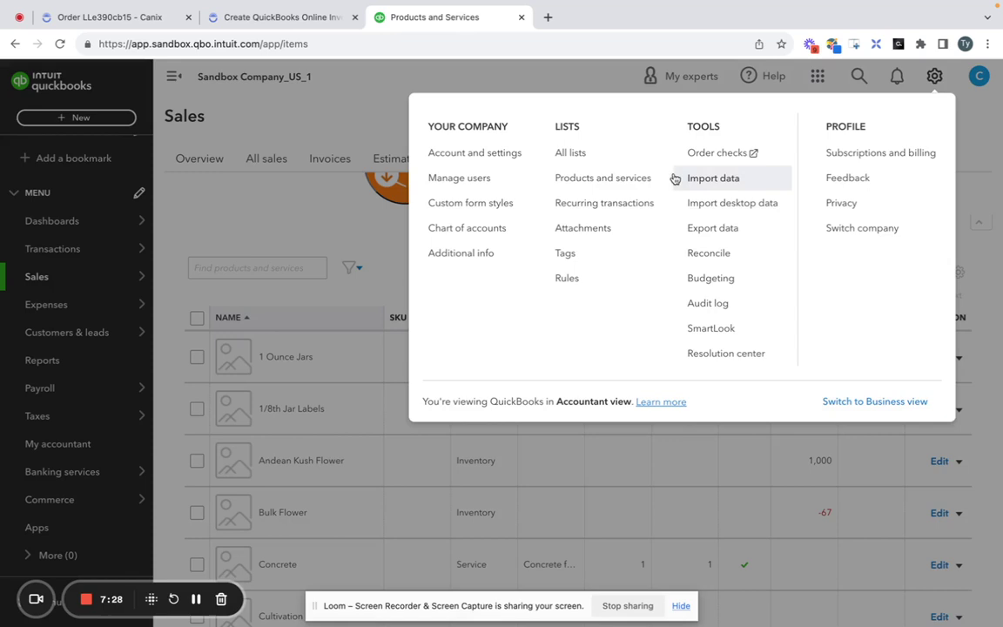
left_click(470, 162)
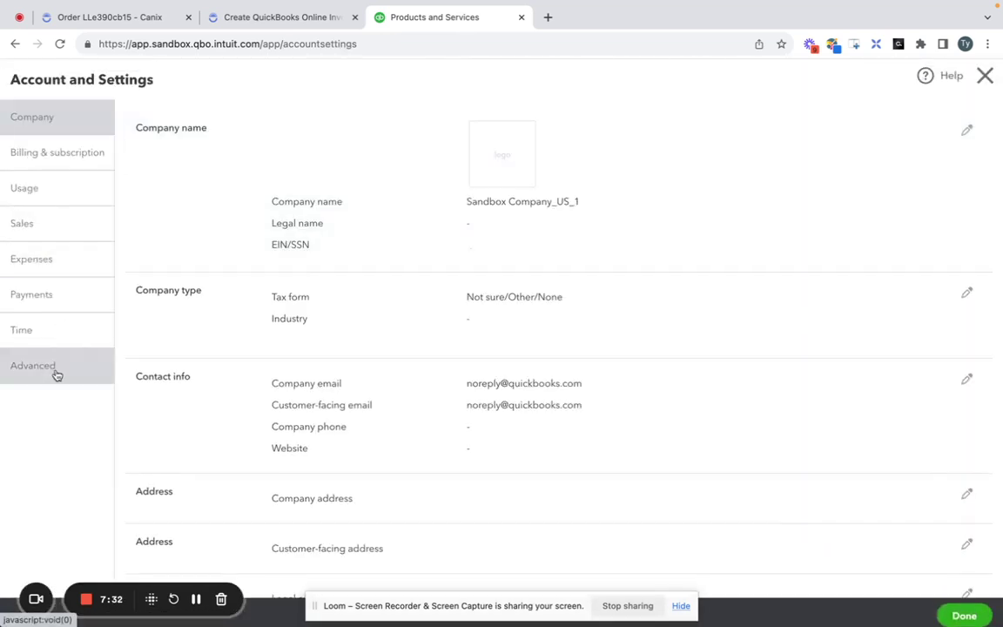
left_click(56, 372)
scroll(591, 257, "down", 3)
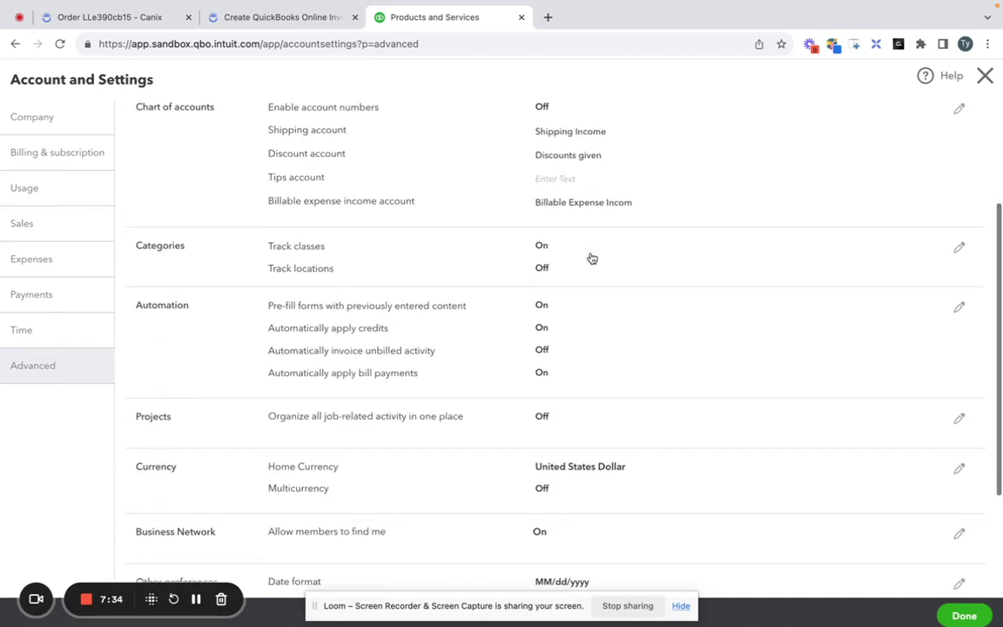
left_click(958, 250)
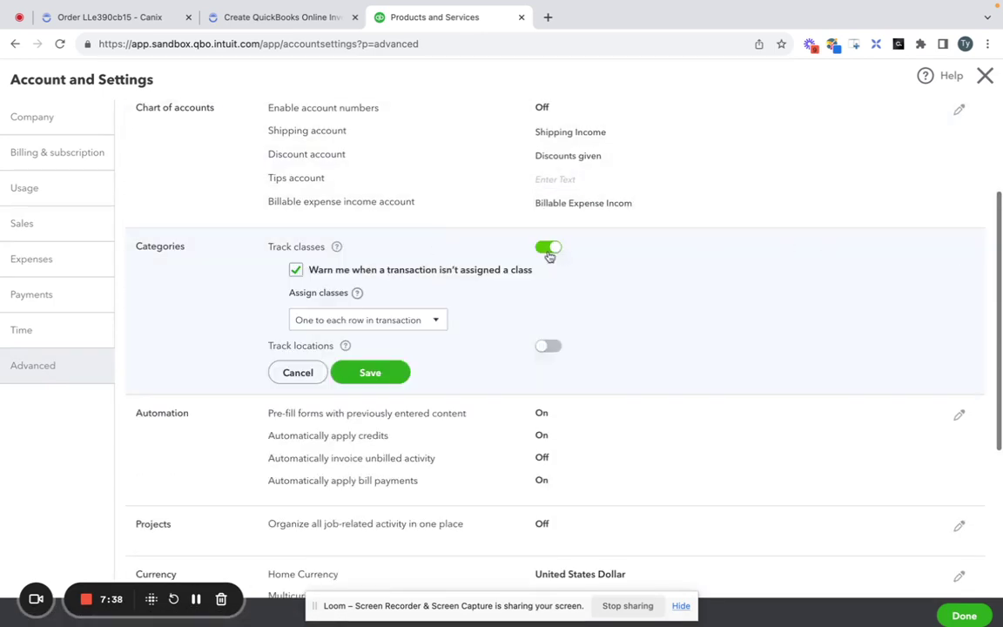
left_click(435, 320)
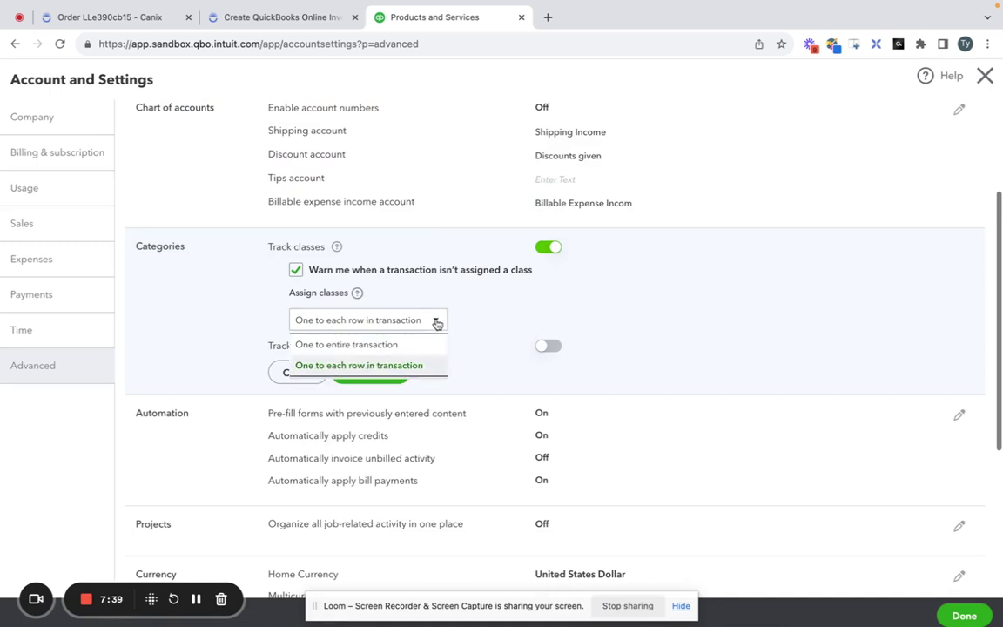
left_click(383, 366)
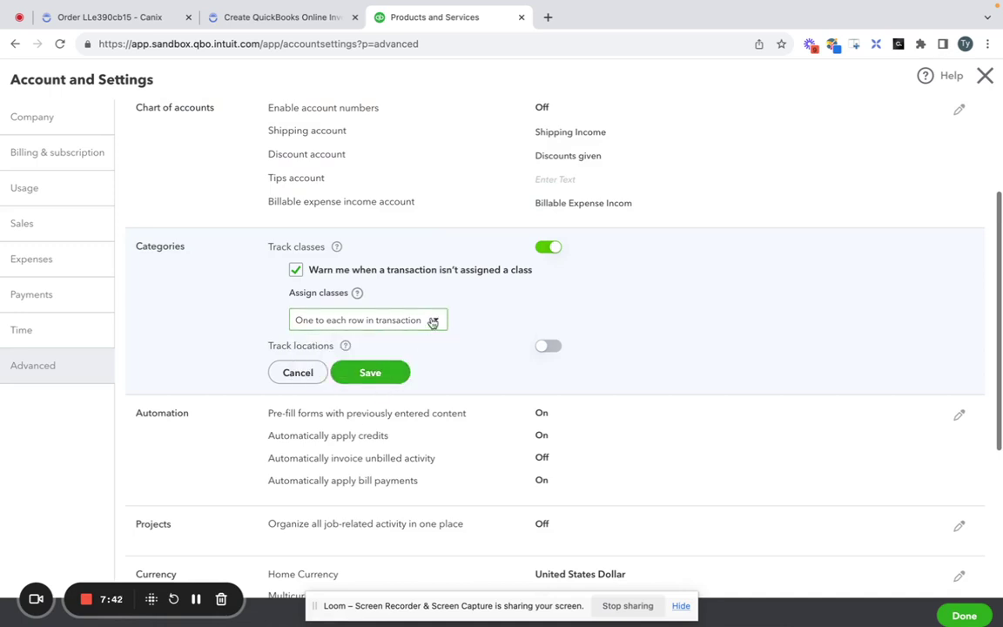
left_click(432, 321)
left_click(399, 365)
left_click(426, 321)
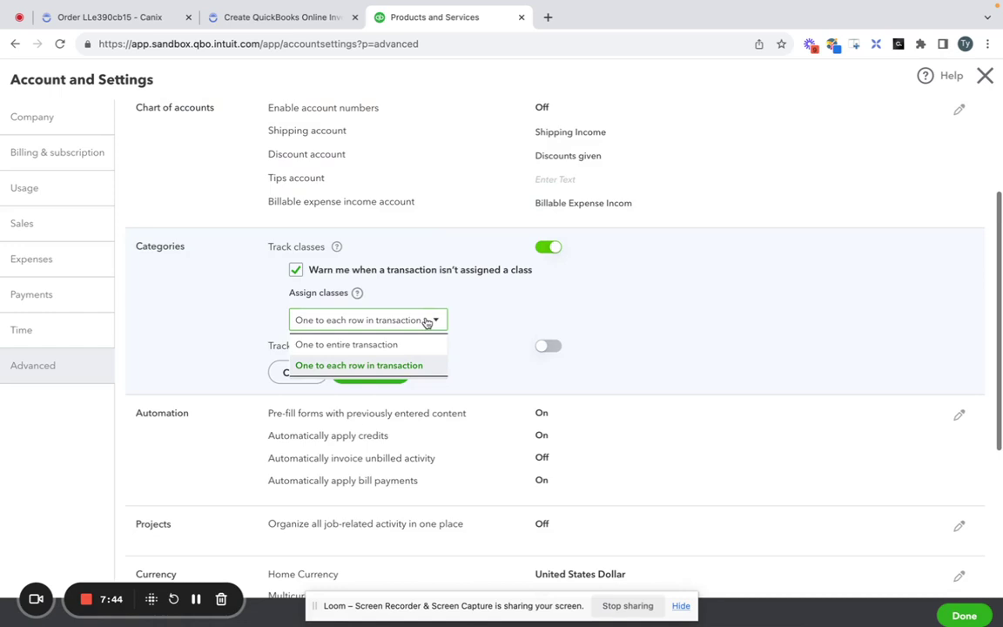
left_click(405, 365)
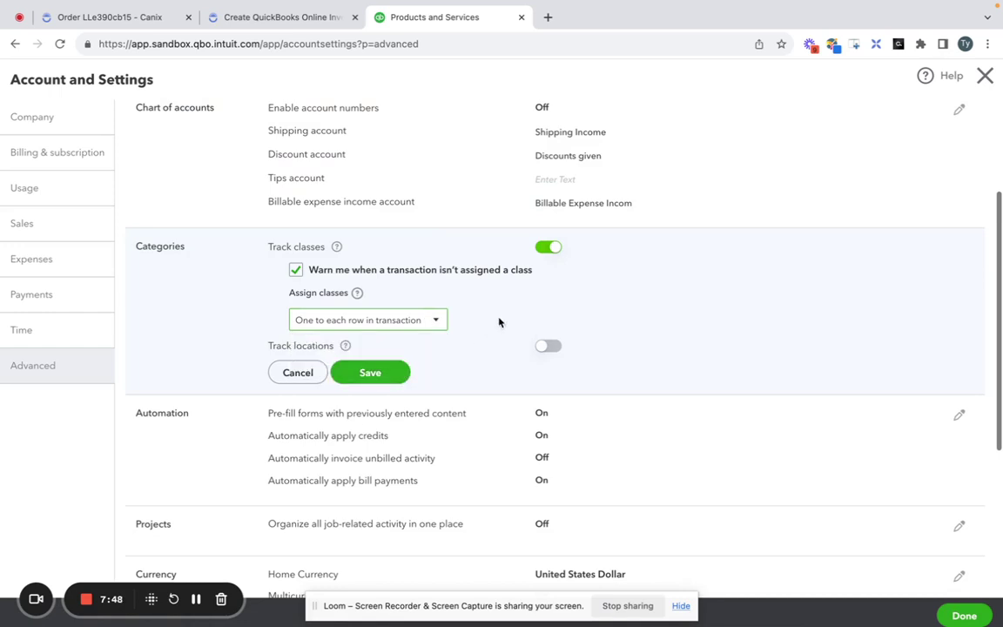
left_click(432, 321)
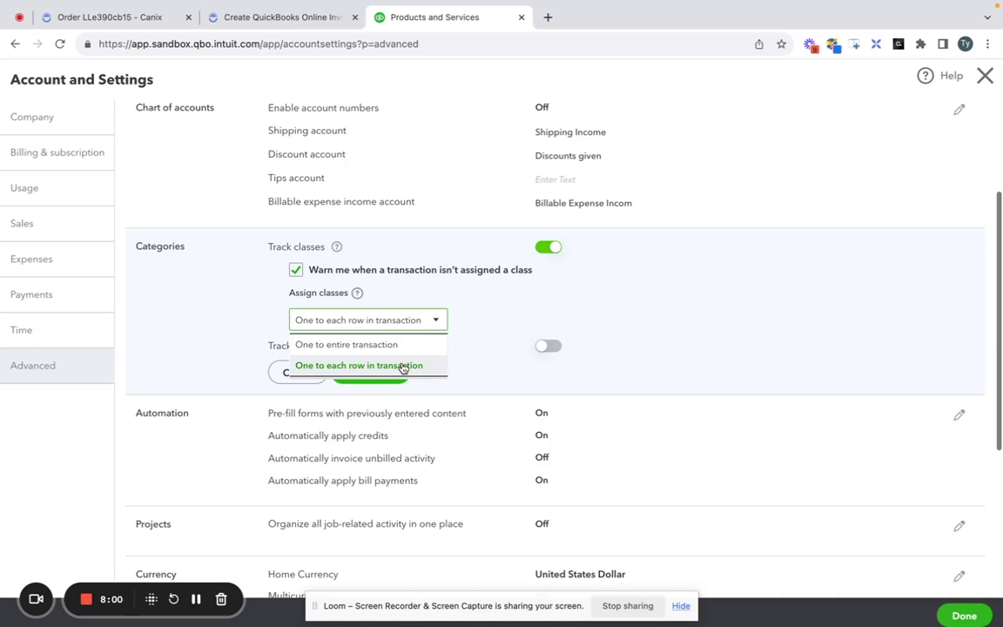
left_click(403, 368)
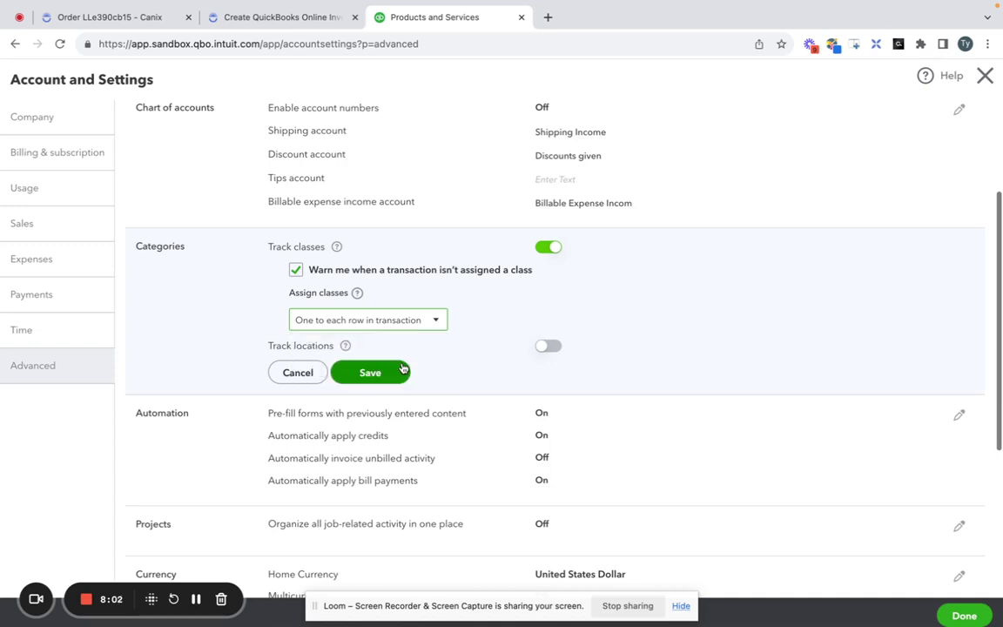
left_click(984, 75)
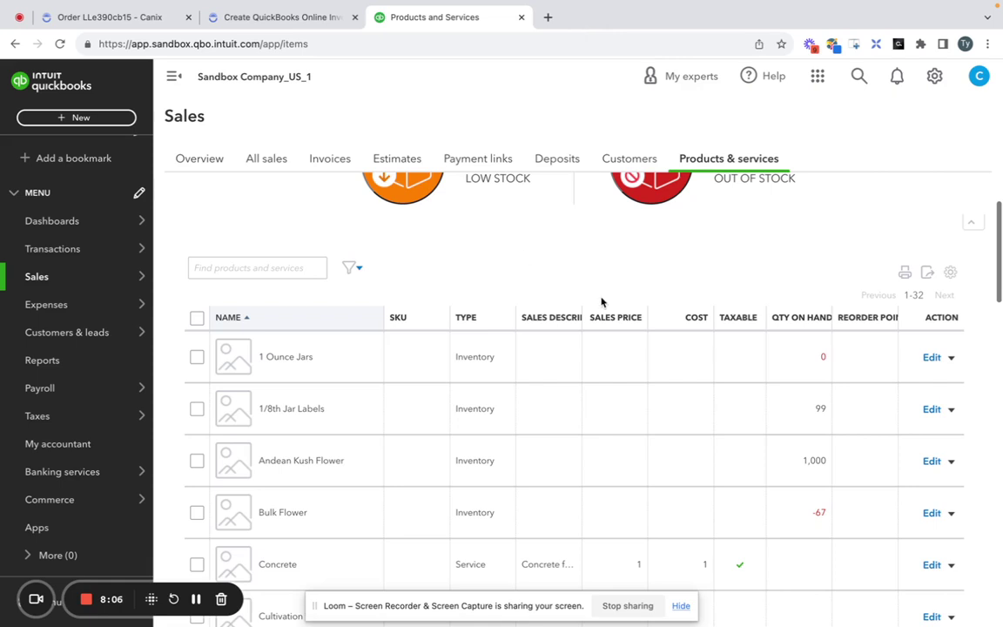
Set the Canix invoice date to 10/04/2023 and send the invoice to QuickBooks Online.
left_click(273, 21)
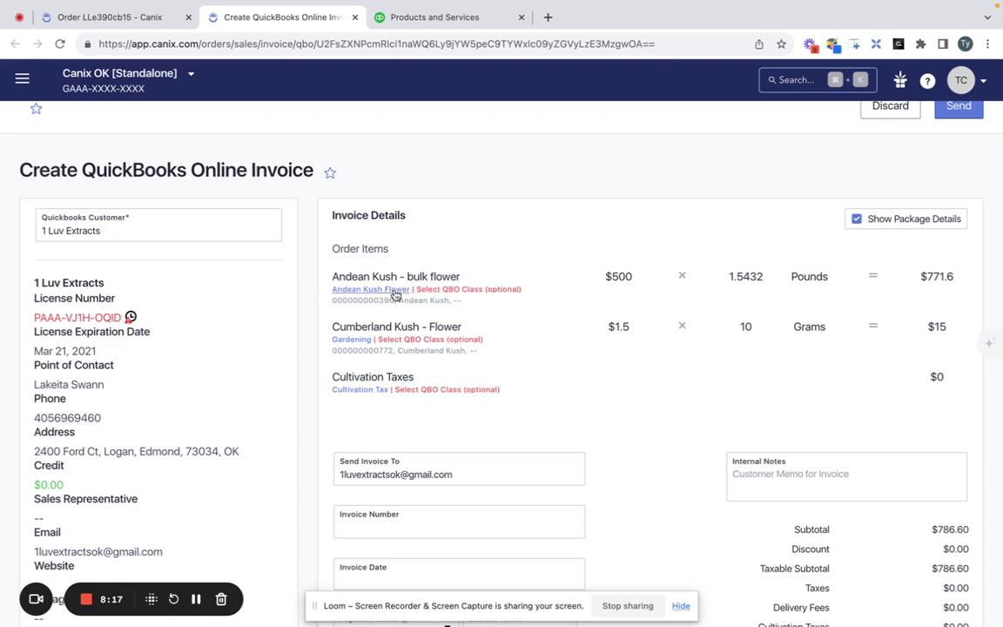
scroll(495, 240, "down", 3)
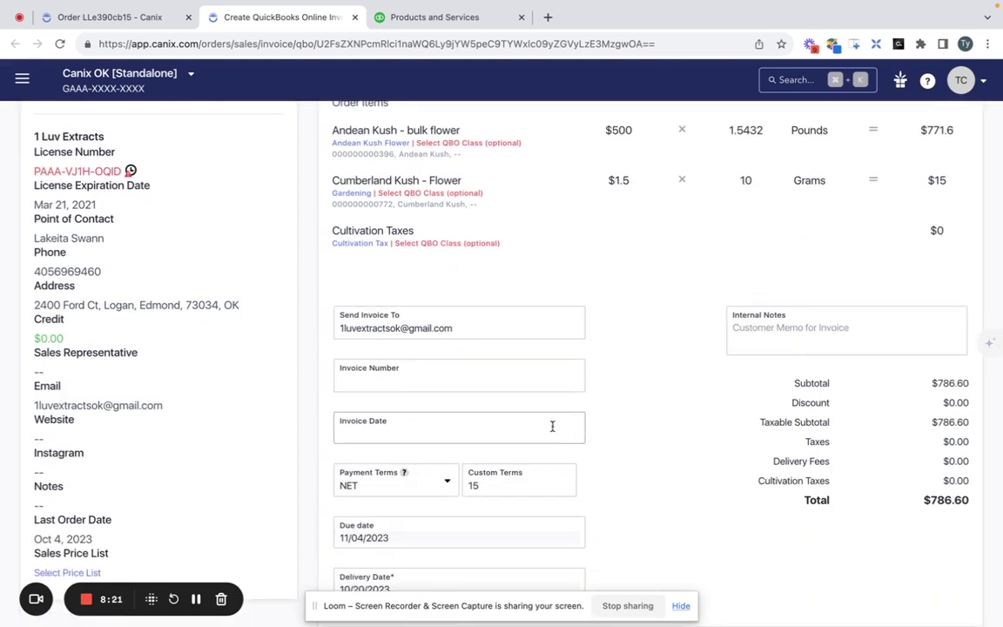
left_click(552, 426)
key("Return")
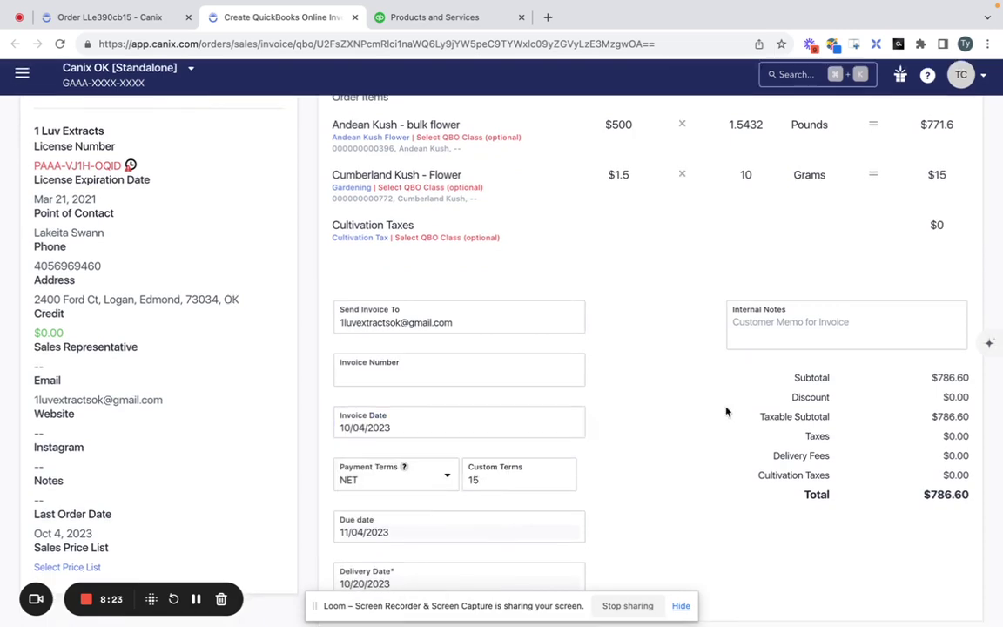
scroll(727, 411, "up", 1)
scroll(727, 410, "up", 3)
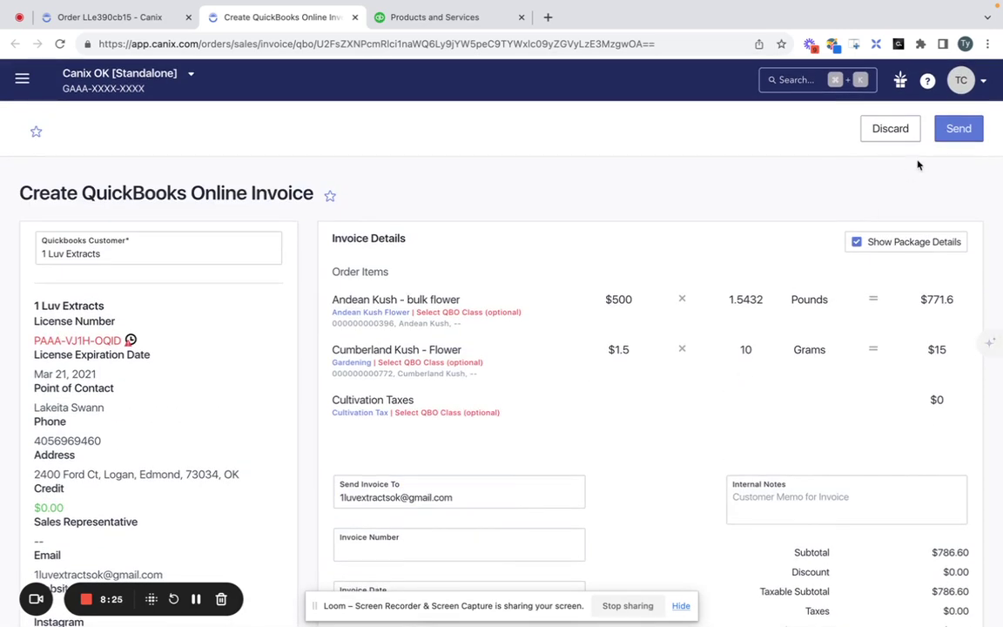
left_click(958, 128)
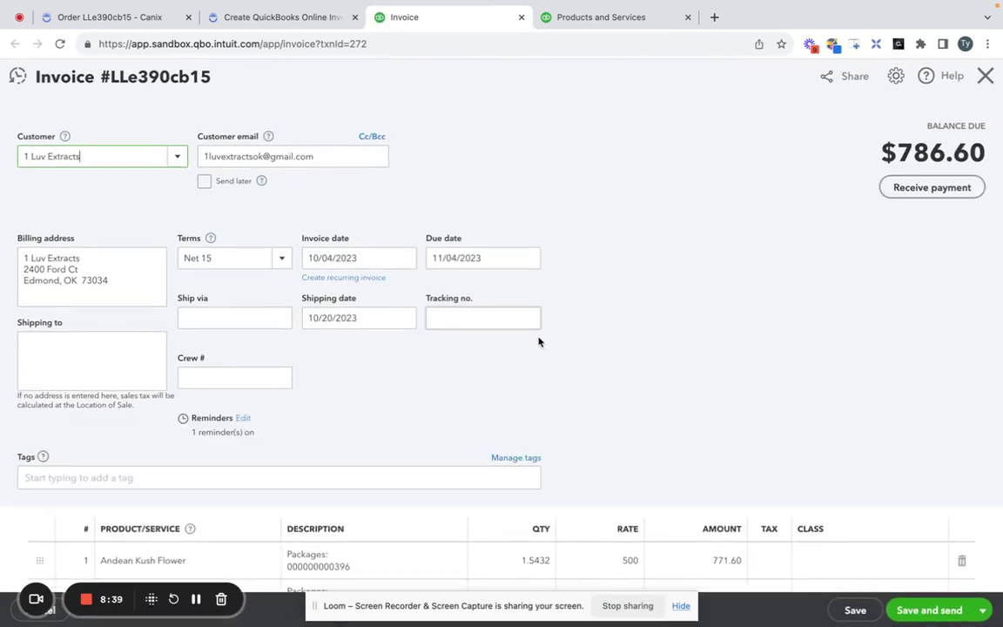
Review the QuickBooks invoice: Andean Kush Flower $771.60, Gardening $15.00, Cultivation Tax $0.00, total $786.60.
left_click(326, 154)
left_click(343, 160)
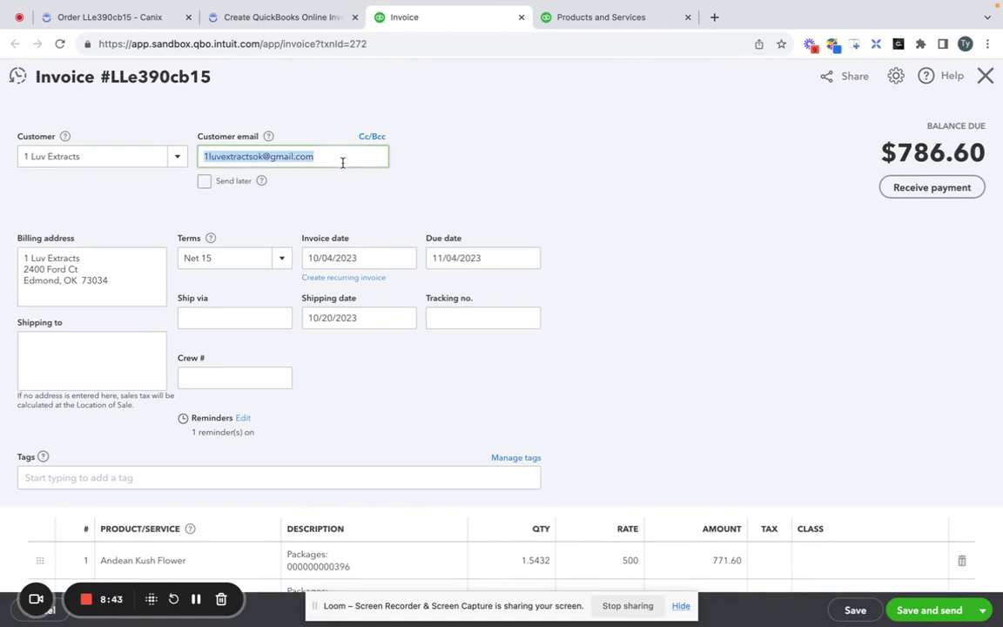
left_click(342, 199)
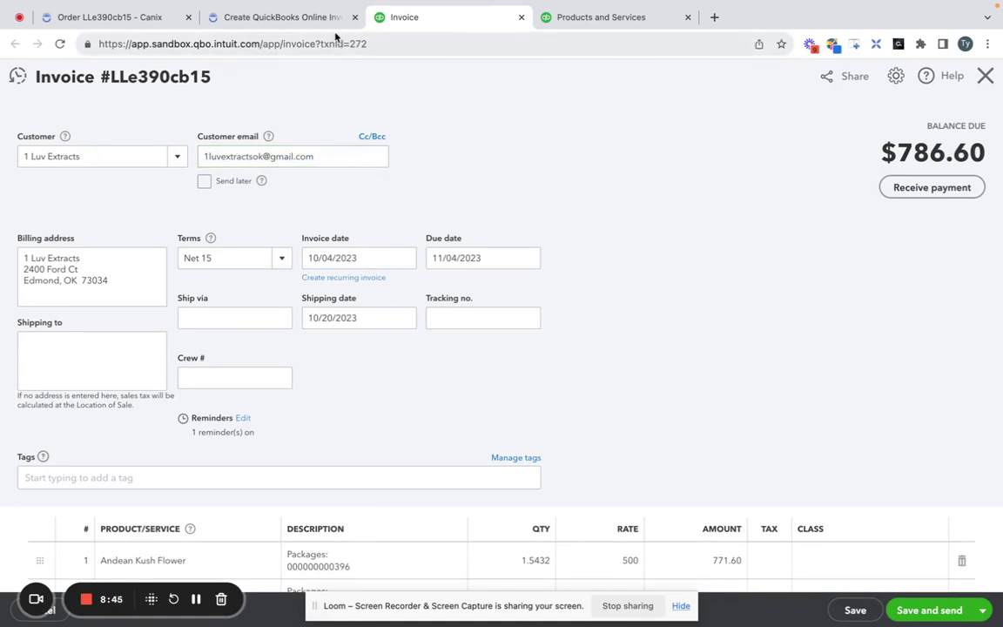
left_click(130, 259)
scroll(472, 269, "down", 3)
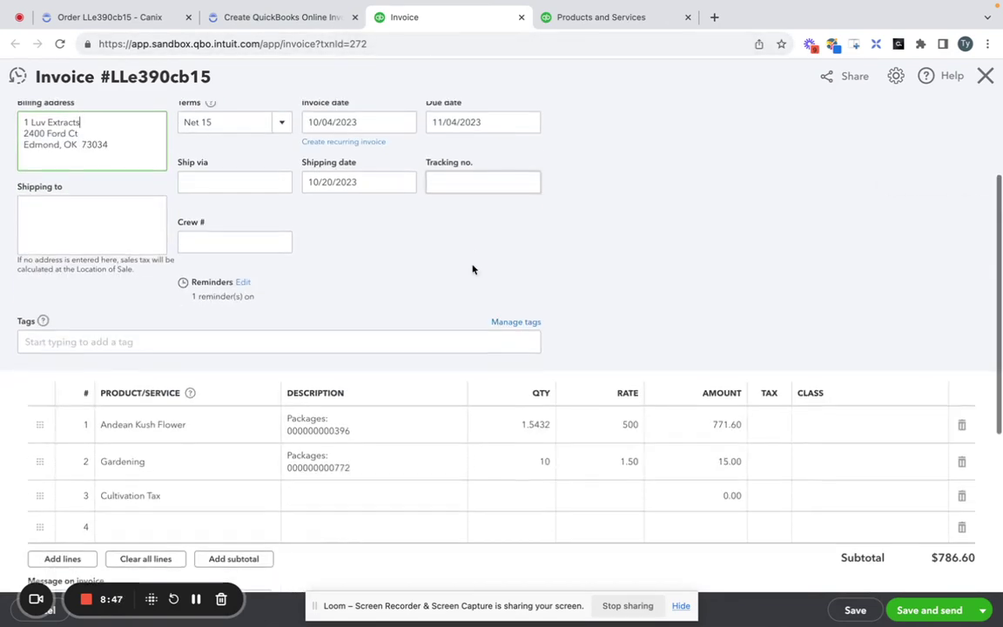
scroll(472, 269, "down", 3)
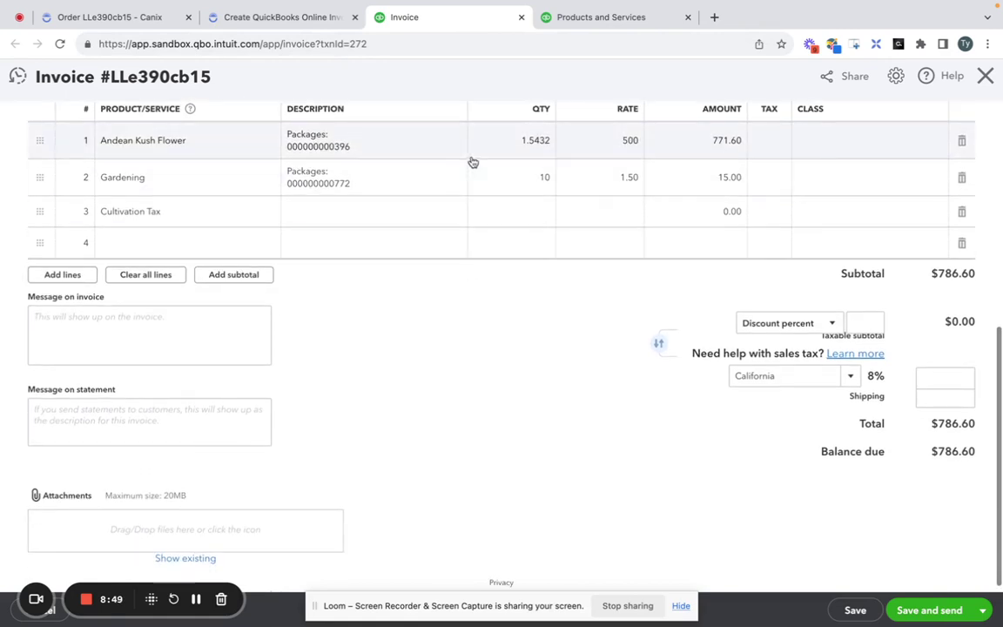
scroll(473, 163, "up", 1)
scroll(743, 173, "down", 1)
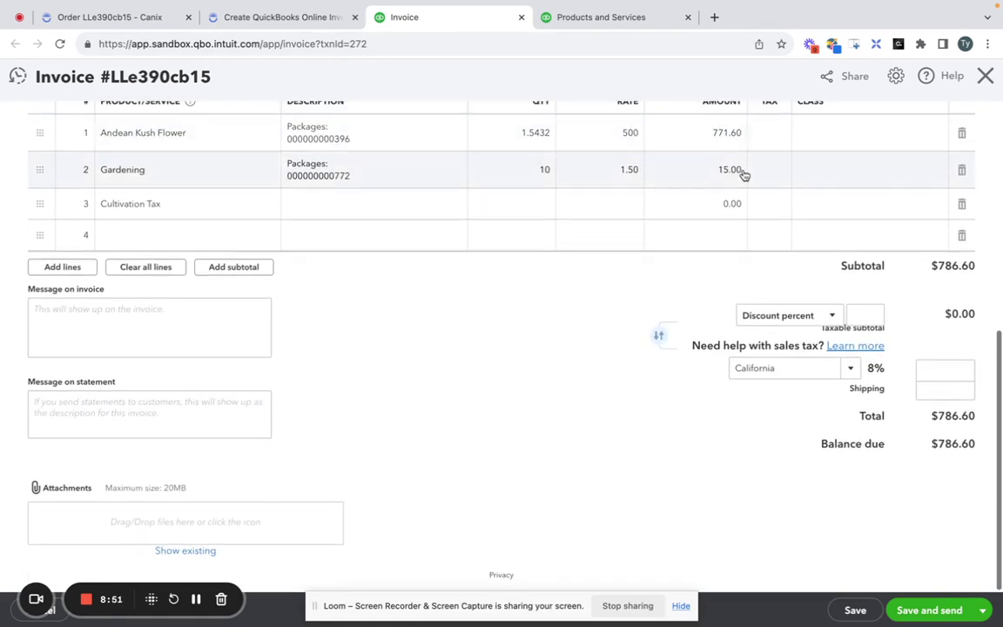
scroll(744, 176, "up", 2)
scroll(743, 173, "down", 1)
scroll(743, 174, "up", 5)
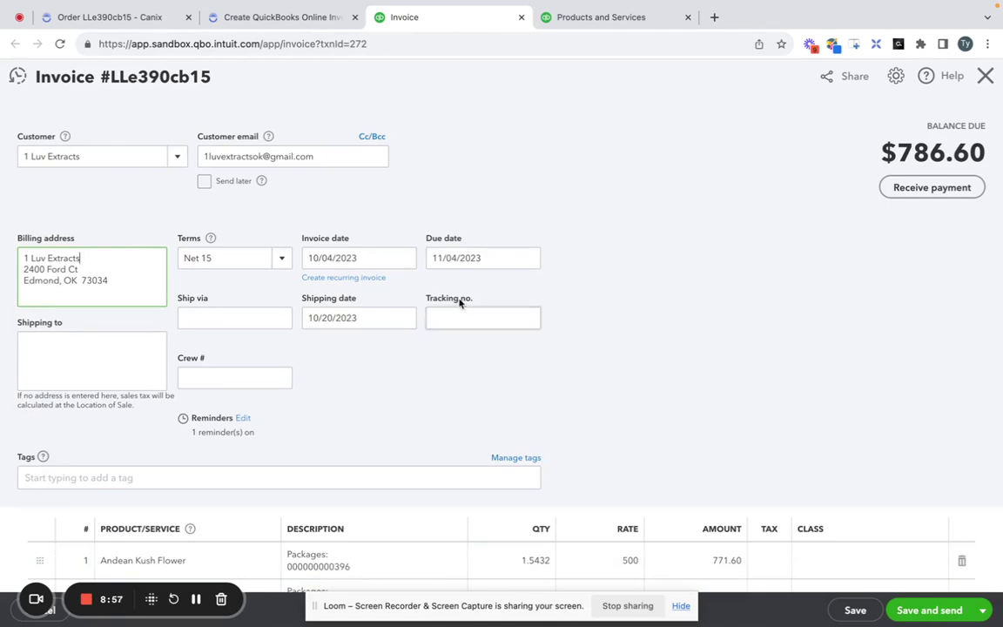
Return to the Canix order and start a payment with amount $500.00.
left_click(196, 599)
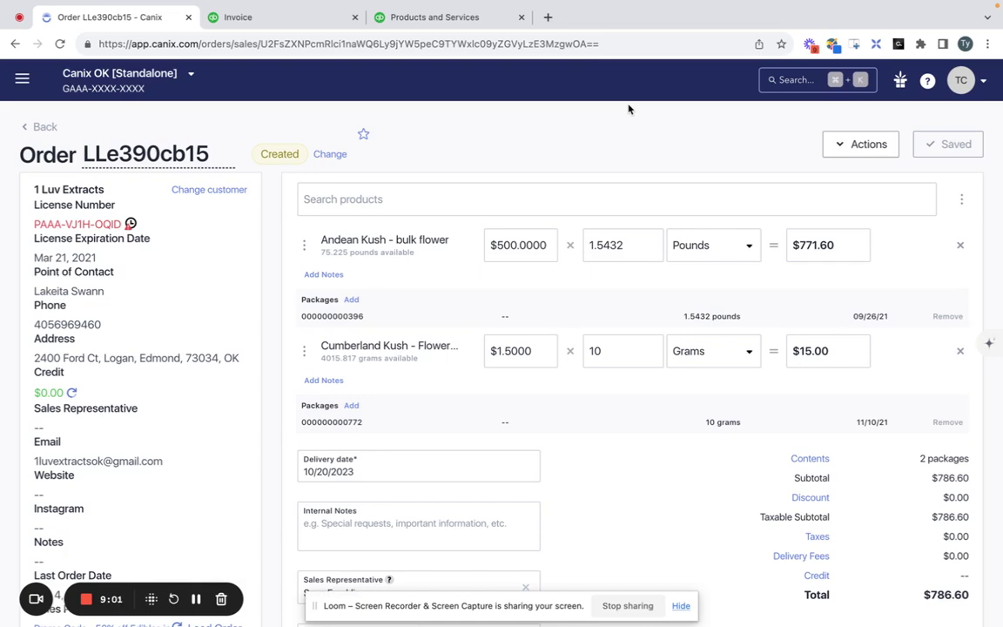
scroll(711, 233, "down", 10)
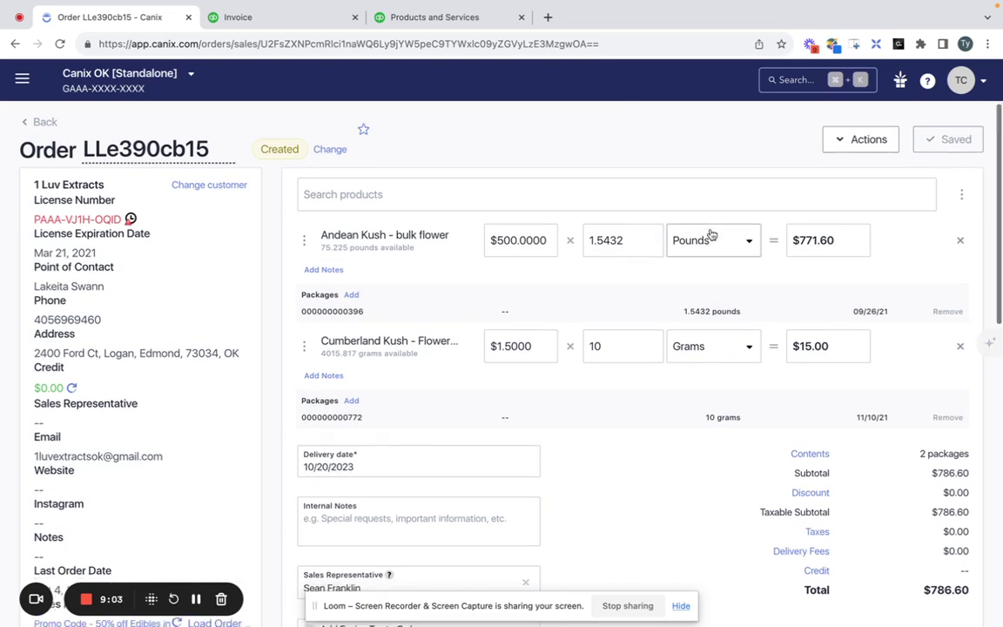
scroll(710, 233, "down", 2)
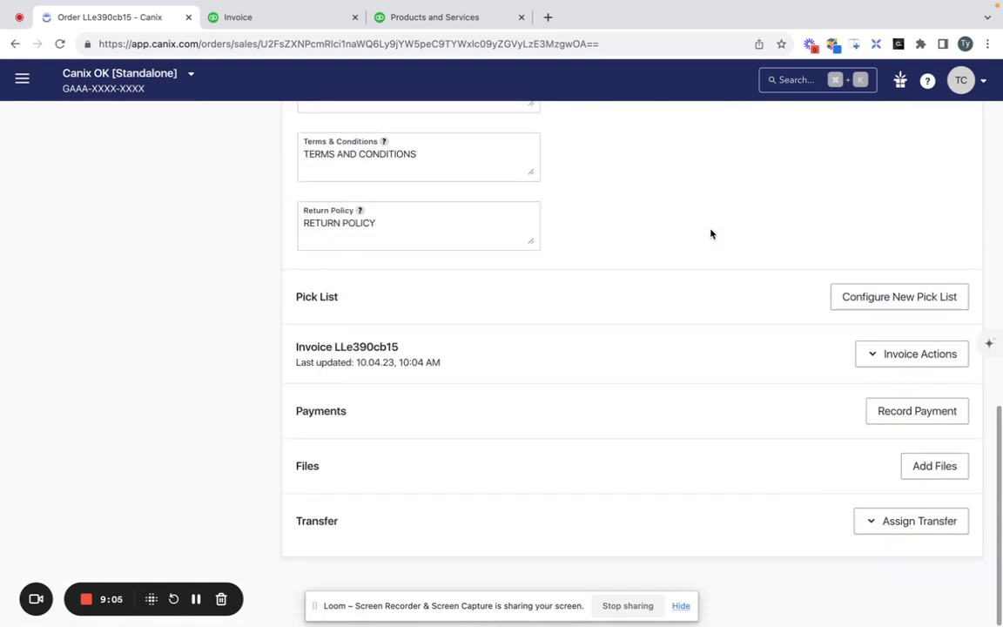
left_click(882, 410)
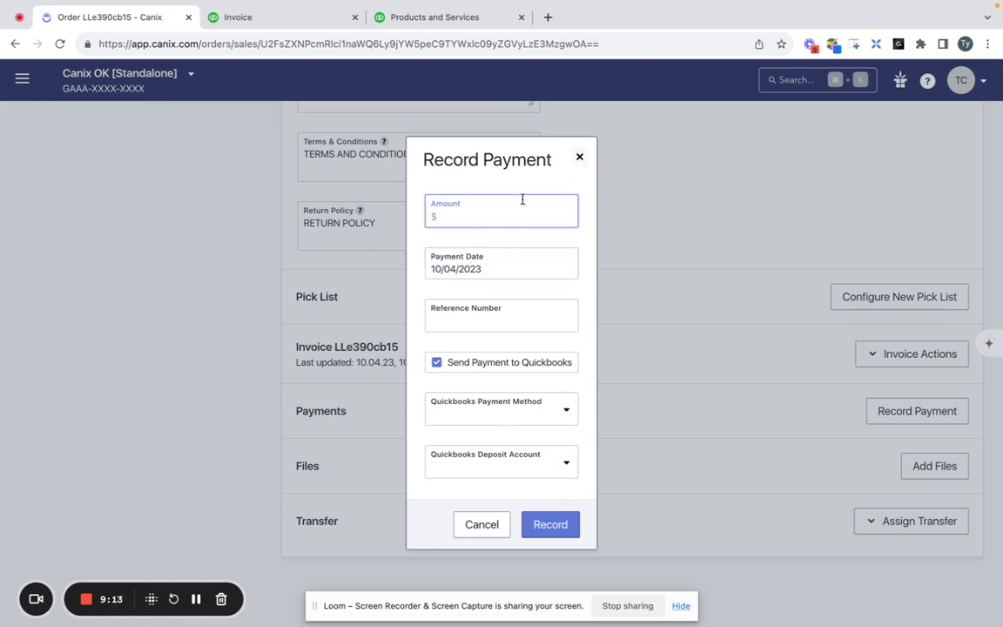
type("500")
left_click(516, 244)
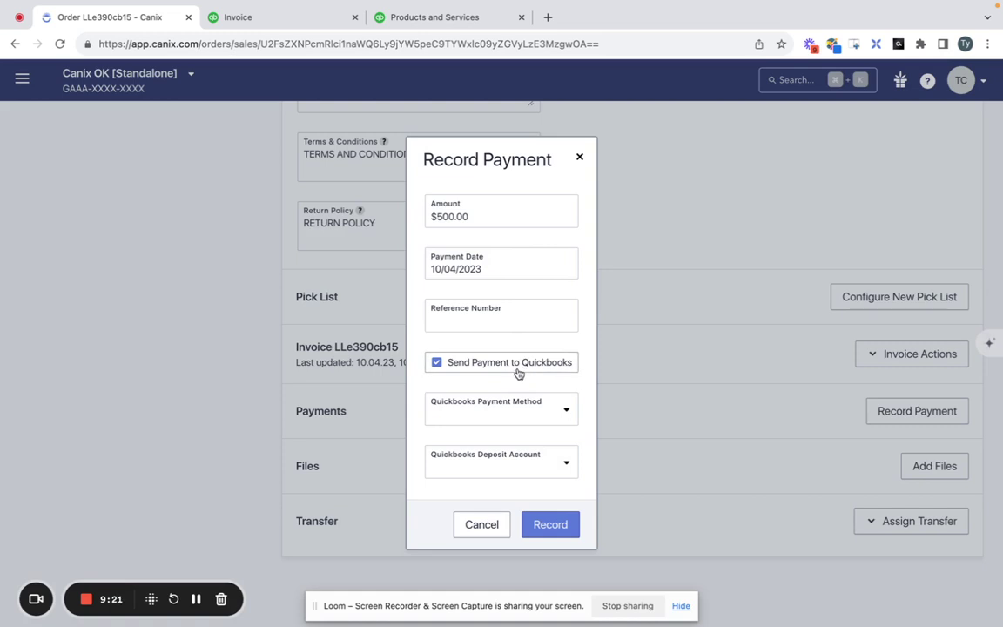
Set payment method Check and deposit account Checking, then record the payment.
left_click(520, 413)
scroll(491, 538, "down", 1)
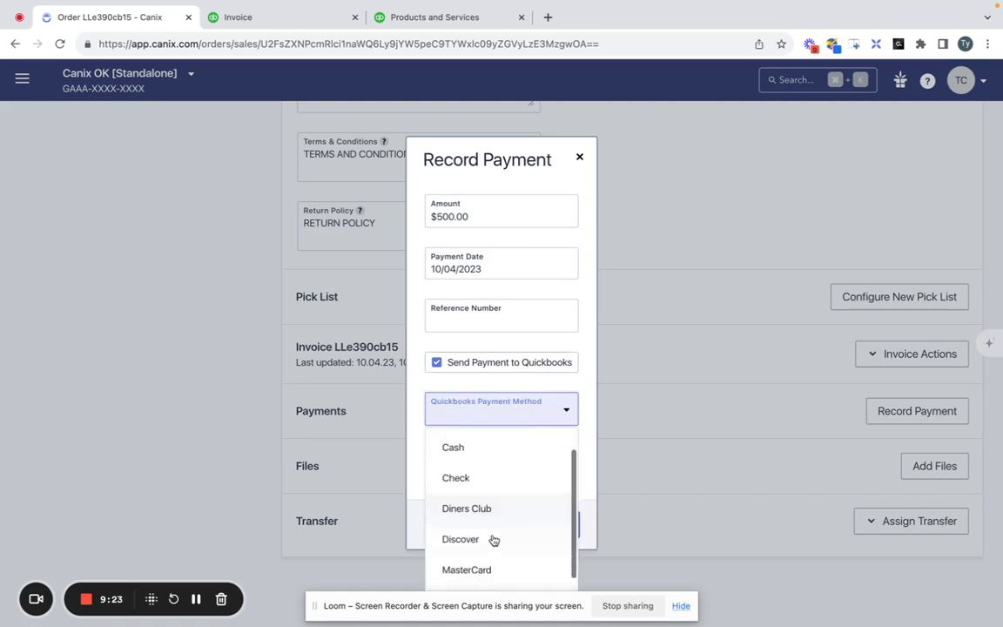
left_click(493, 476)
left_click(494, 469)
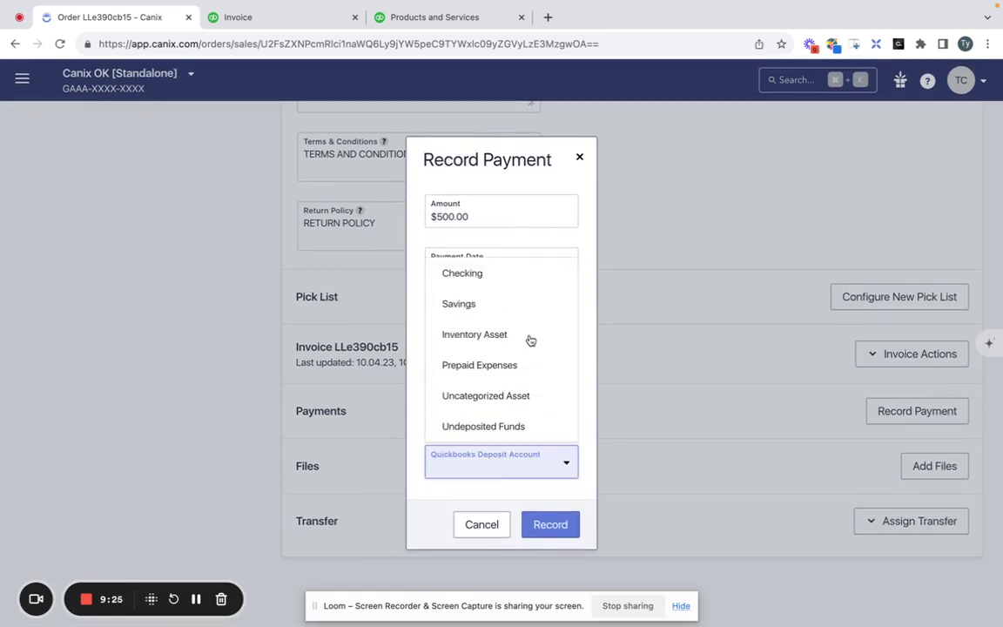
left_click(523, 277)
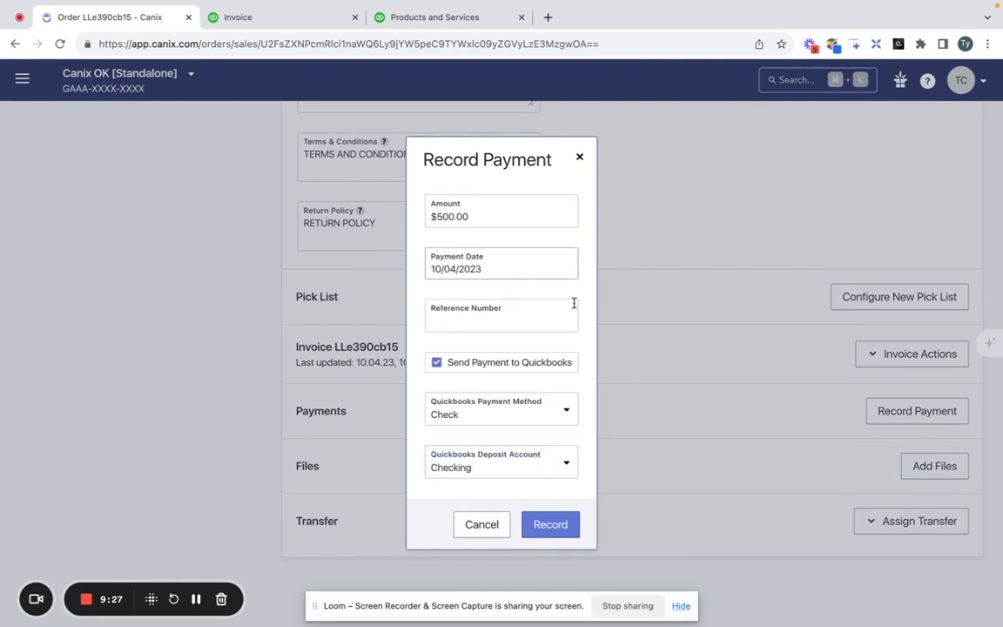
left_click(550, 526)
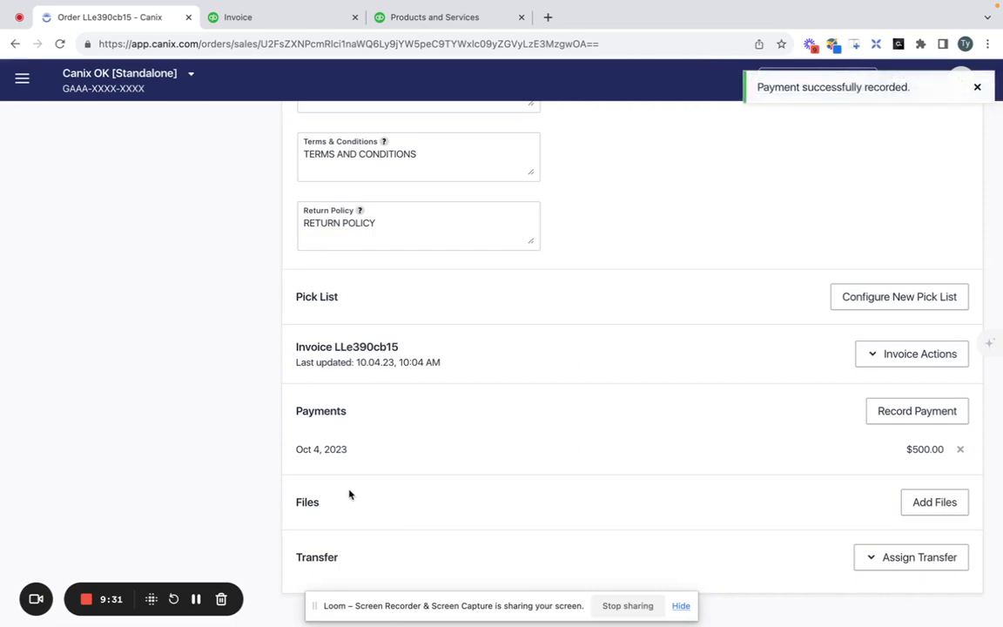
Reload the QuickBooks invoice so it picks up the $500.00 payment.
scroll(349, 495, "up", 10)
left_click(289, 21)
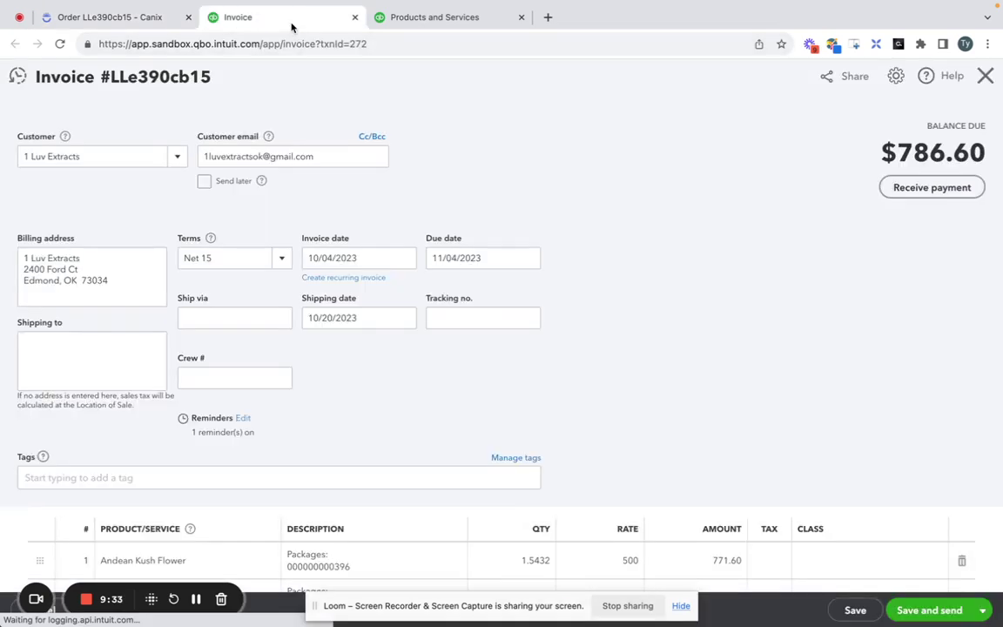
scroll(302, 290, "down", 5)
scroll(301, 290, "up", 10)
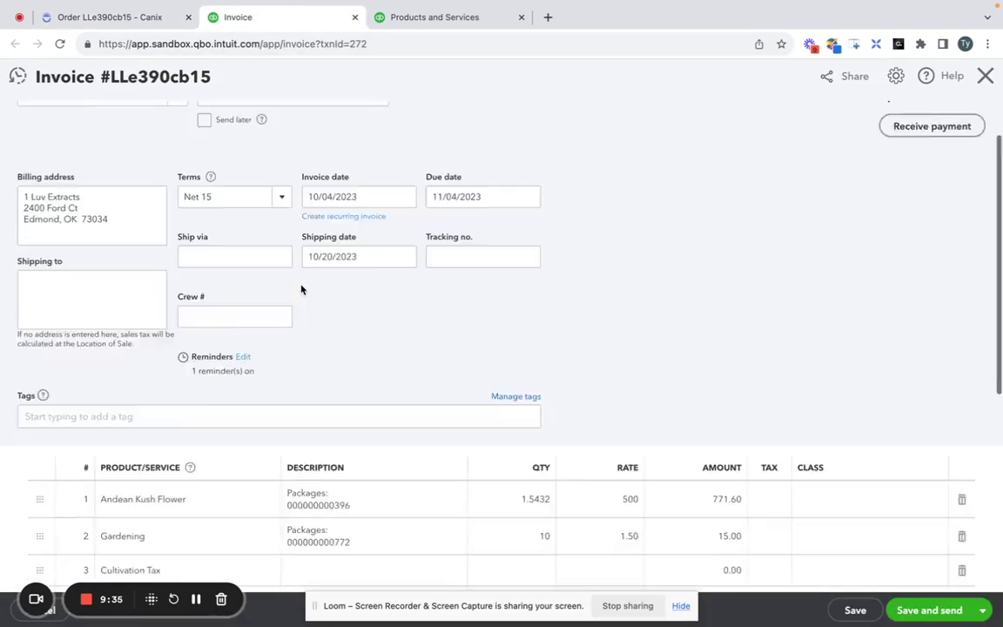
left_click(61, 45)
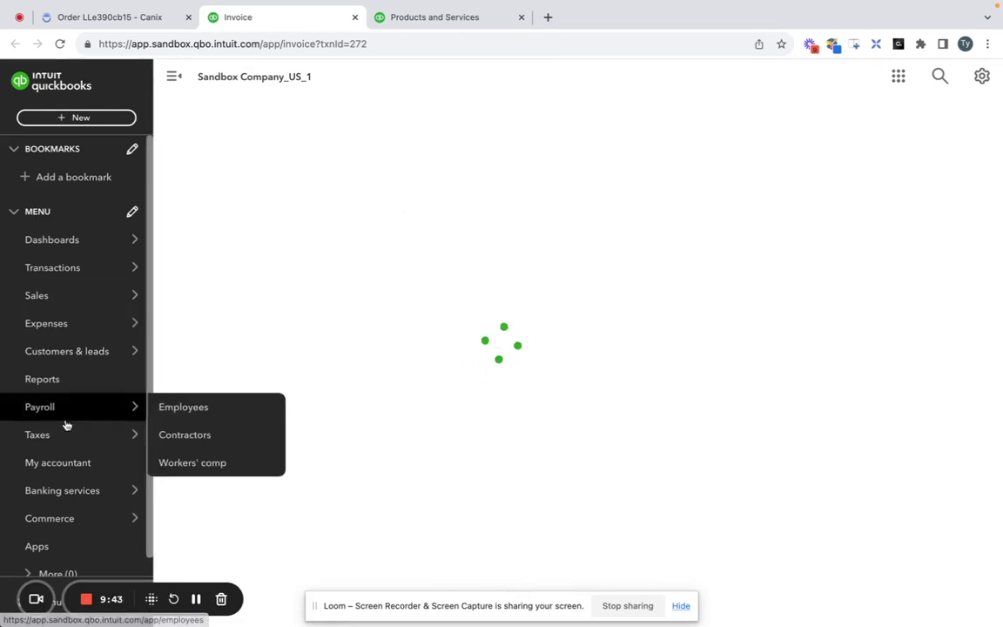
Open Sales > Invoices and find the 1 Luv Extracts invoice, Partially paid with $286.60 due.
mouse_move(82, 303)
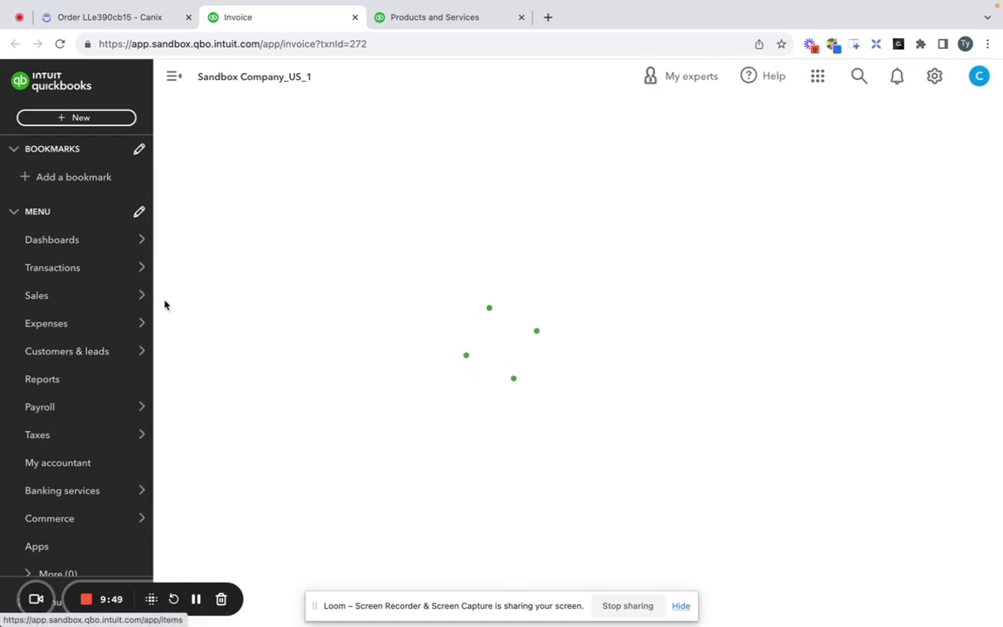
mouse_move(143, 298)
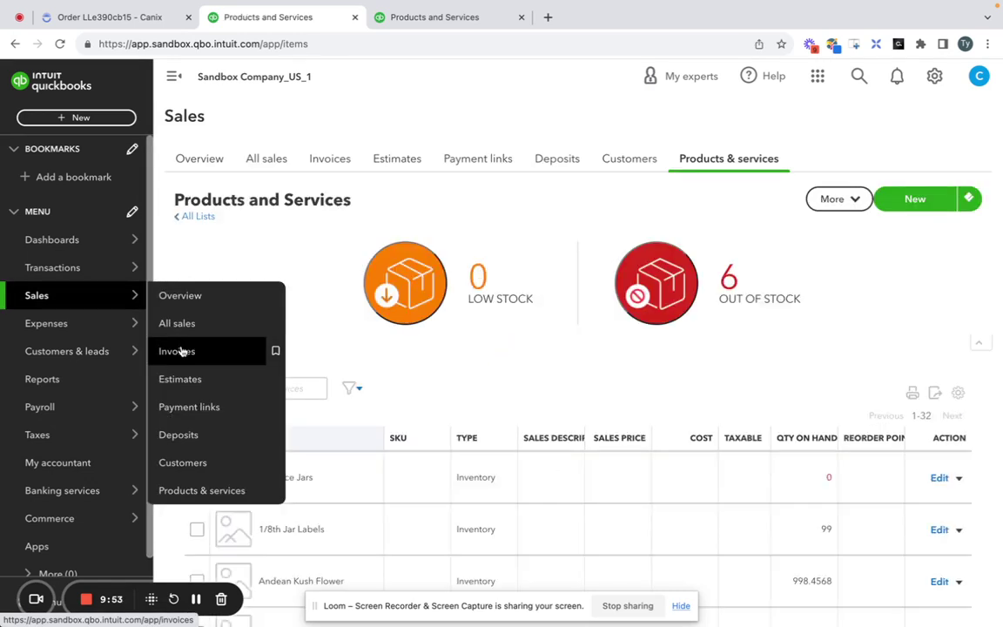
left_click(181, 350)
scroll(480, 259, "down", 3)
scroll(480, 259, "down", 5)
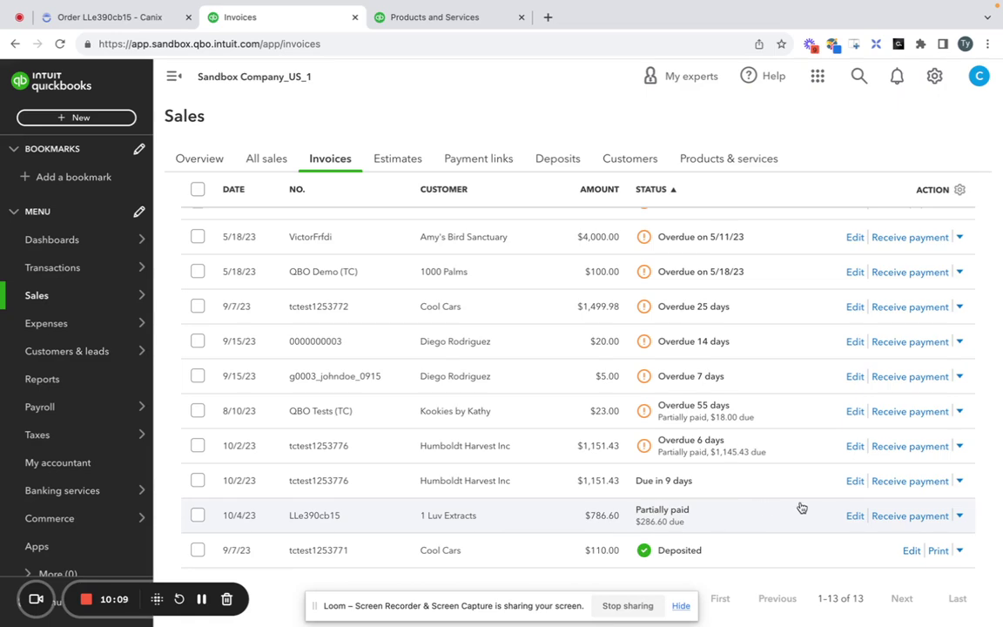
left_click(126, 21)
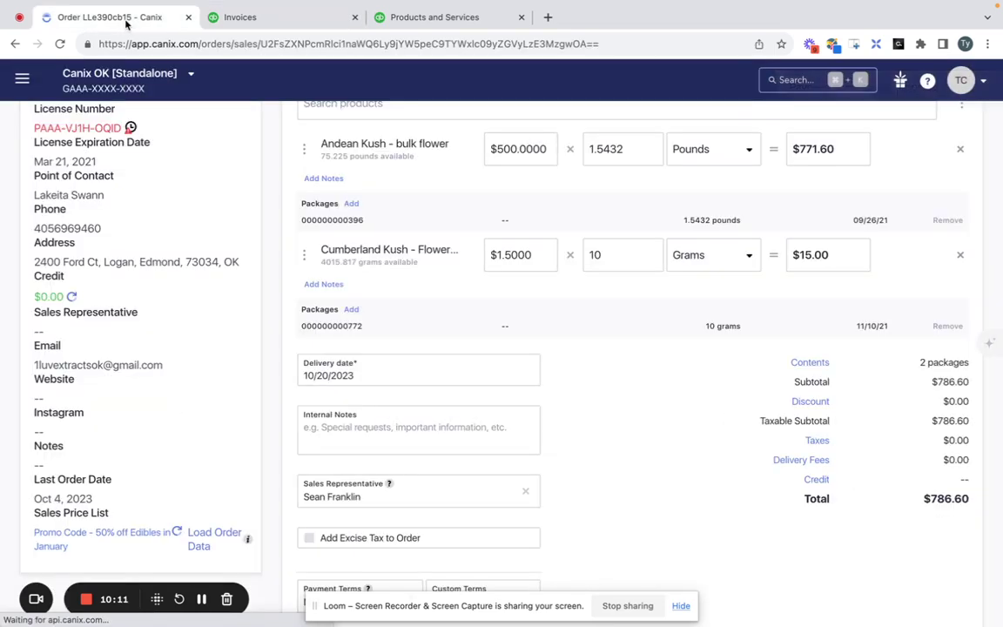
scroll(506, 262, "down", 10)
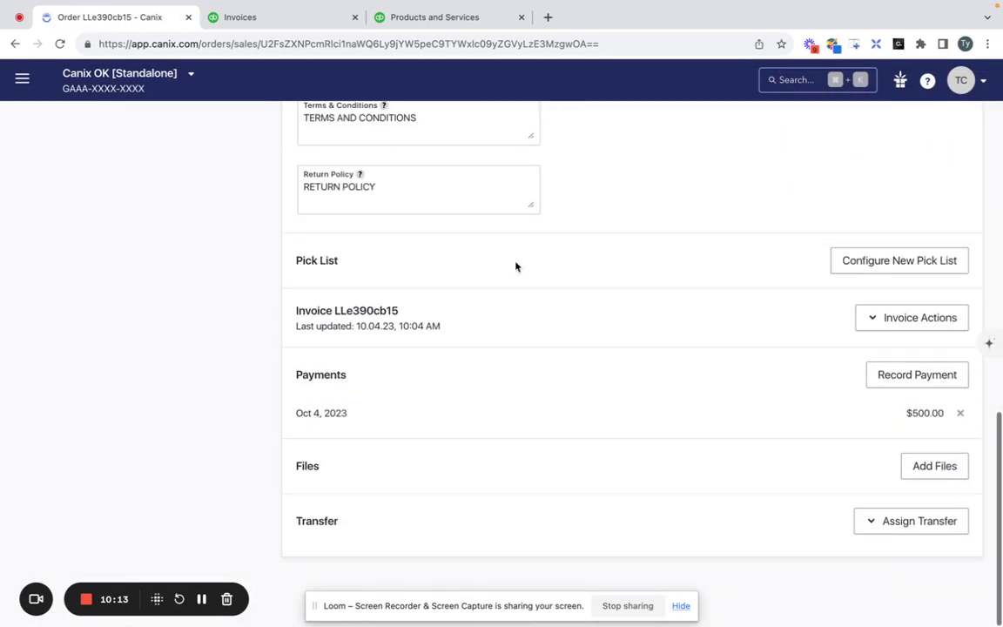
left_click(921, 374)
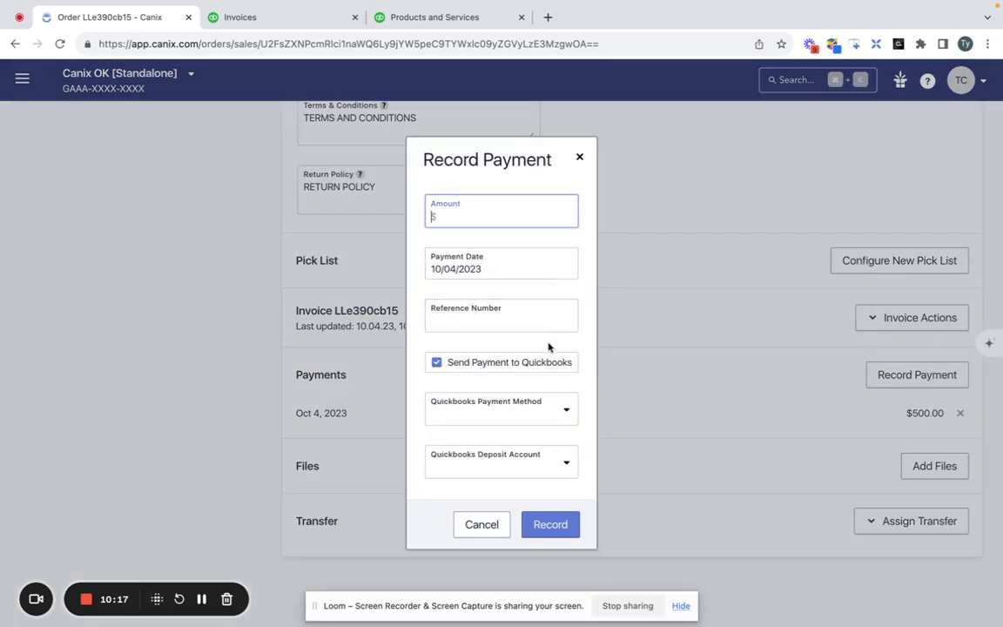
left_click(579, 160)
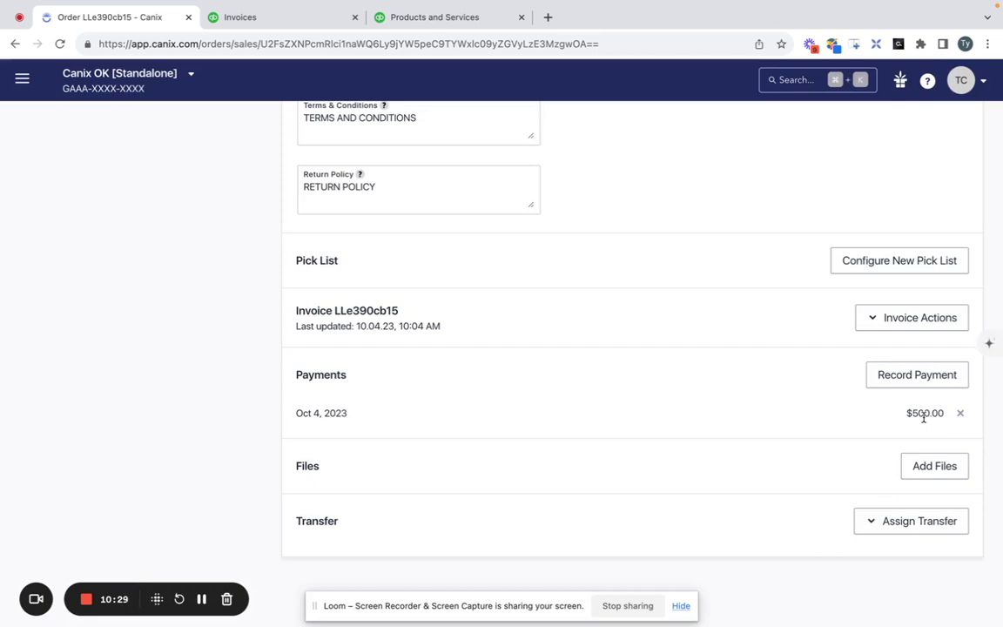
scroll(923, 417, "up", 15)
scroll(929, 416, "down", 15)
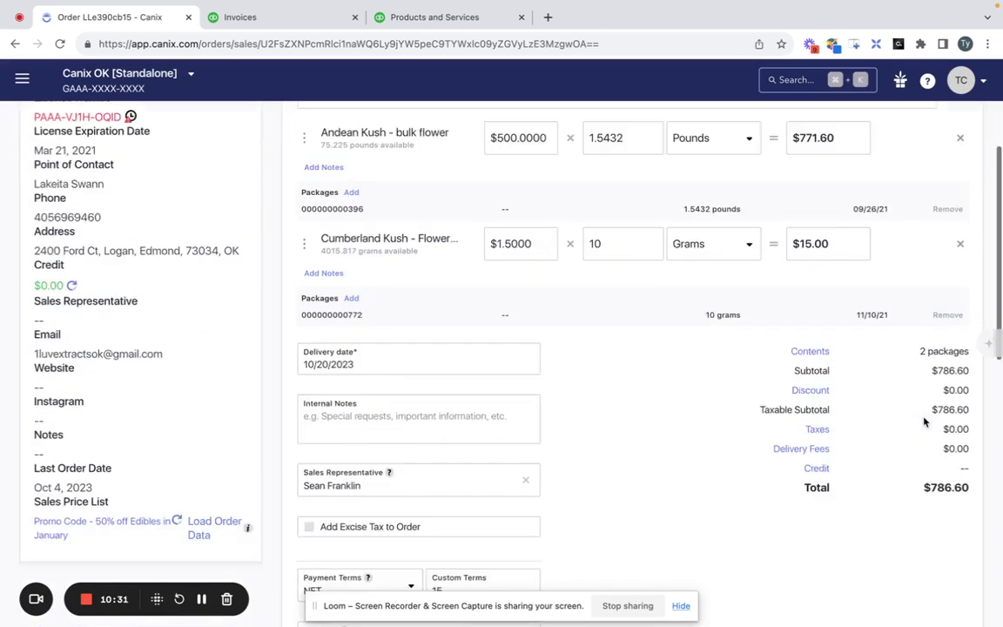
scroll(894, 329, "up", 10)
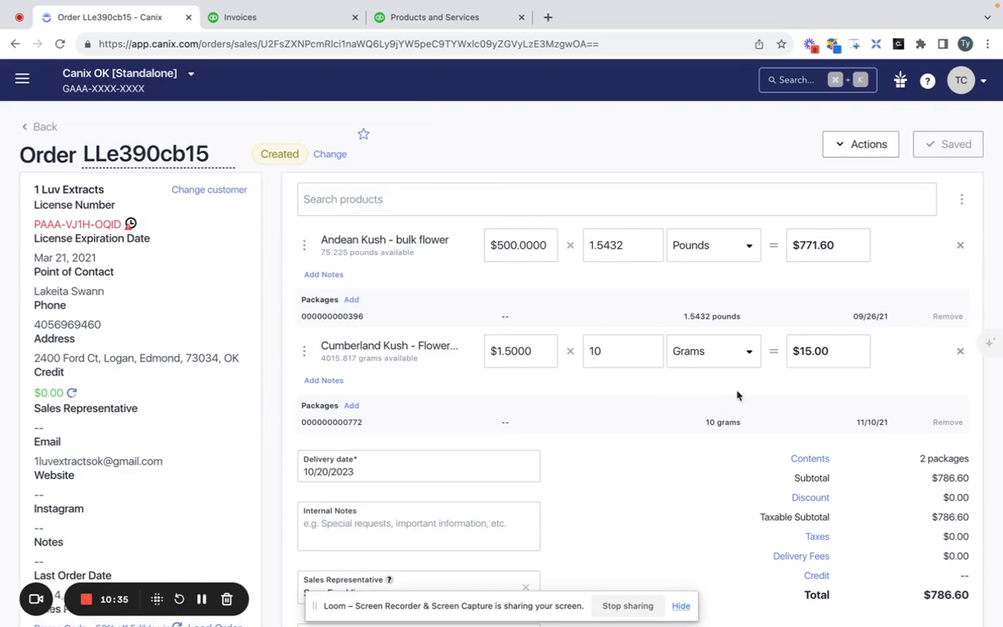
scroll(736, 395, "down", 5)
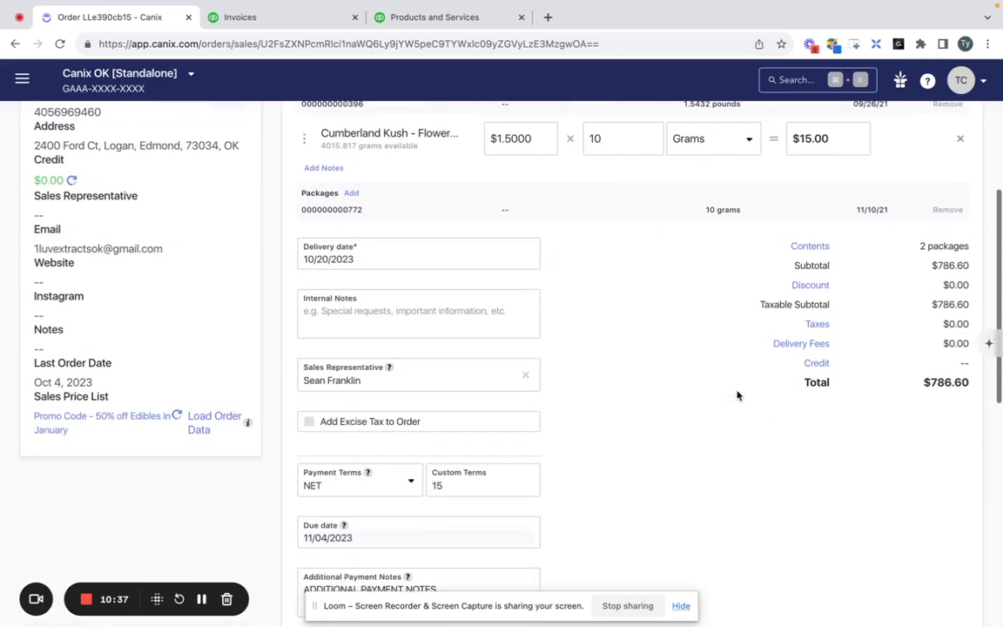
scroll(684, 548, "down", 4)
scroll(684, 549, "up", 2)
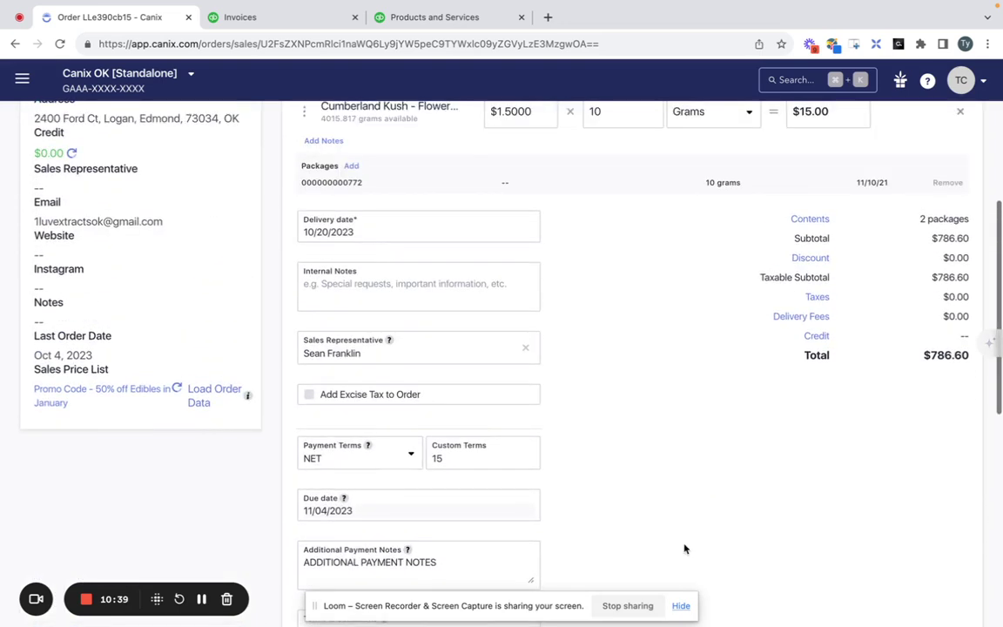
scroll(686, 326, "down", 6)
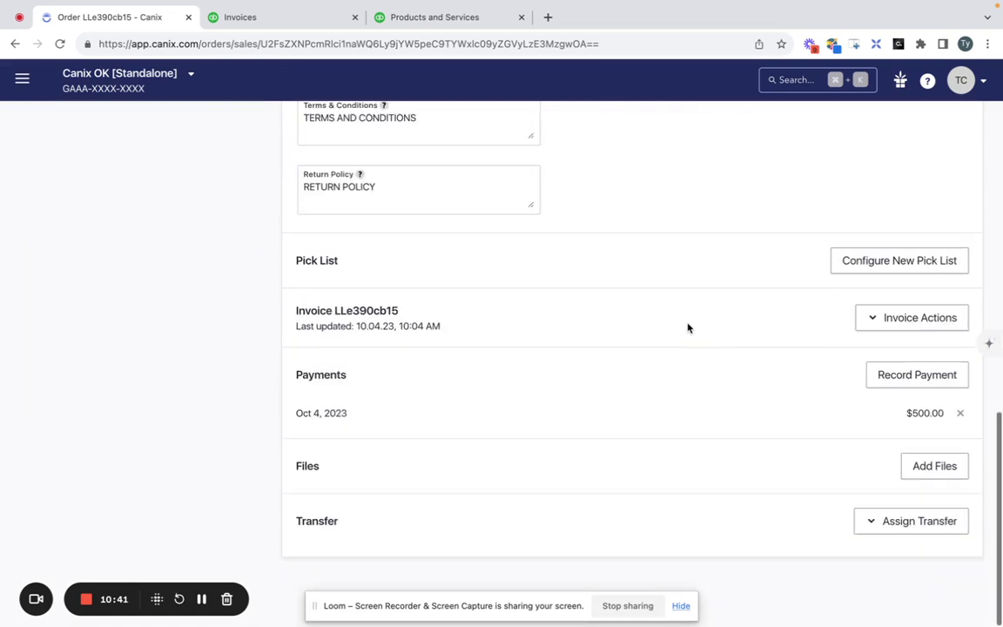
Choose to update the QuickBooks invoice, select Sandbox Company_US_1 as invoicing company, and continue.
left_click(862, 322)
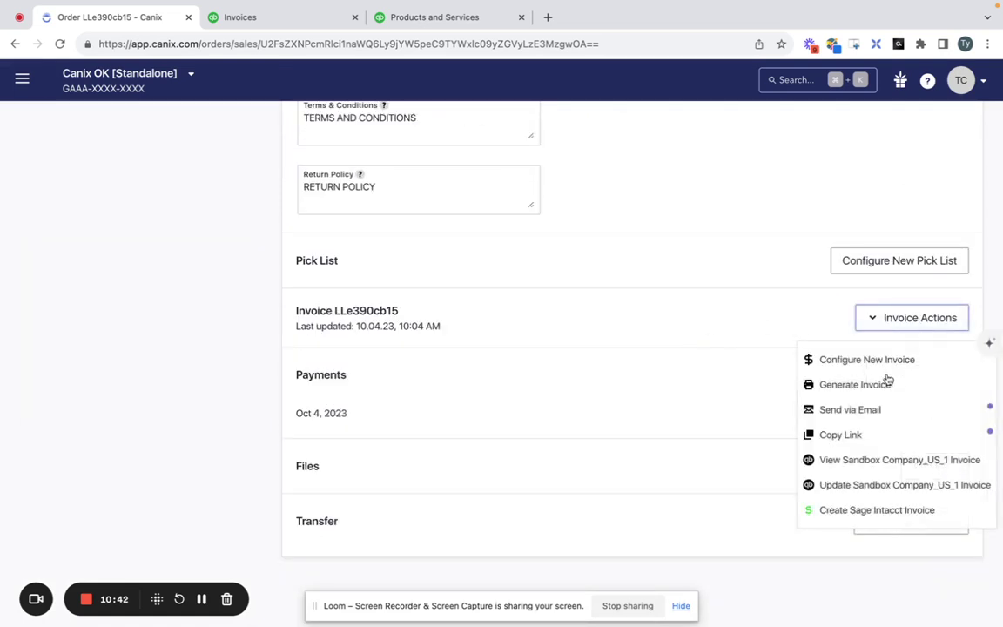
left_click(880, 486)
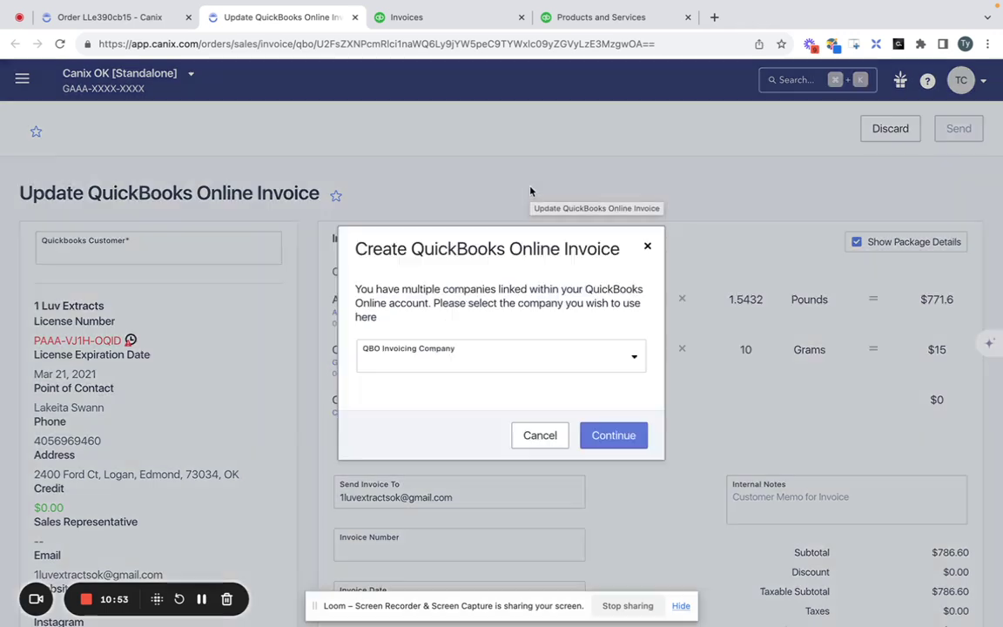
left_click(520, 357)
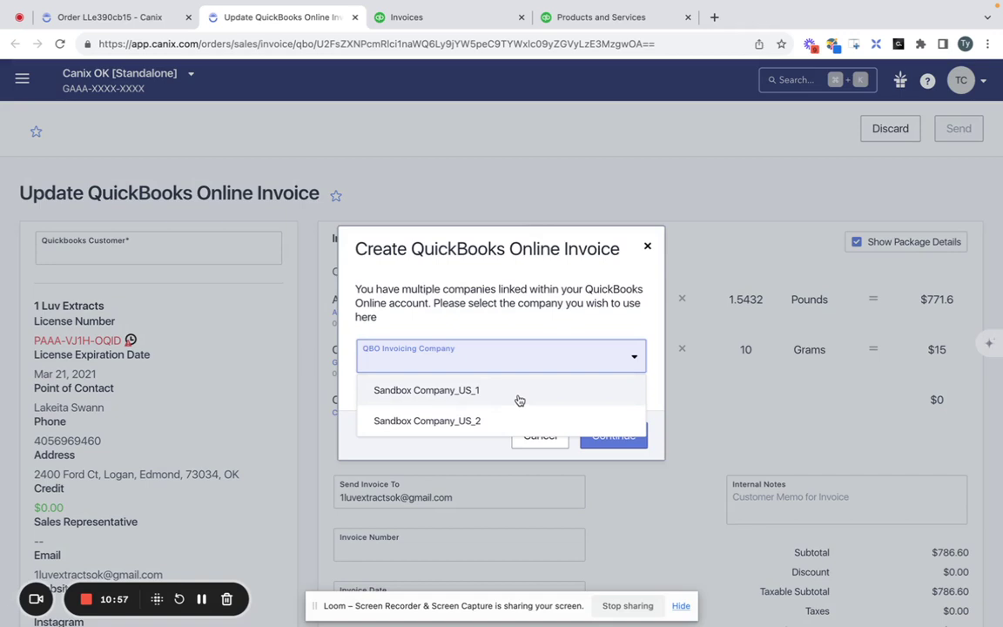
left_click(518, 397)
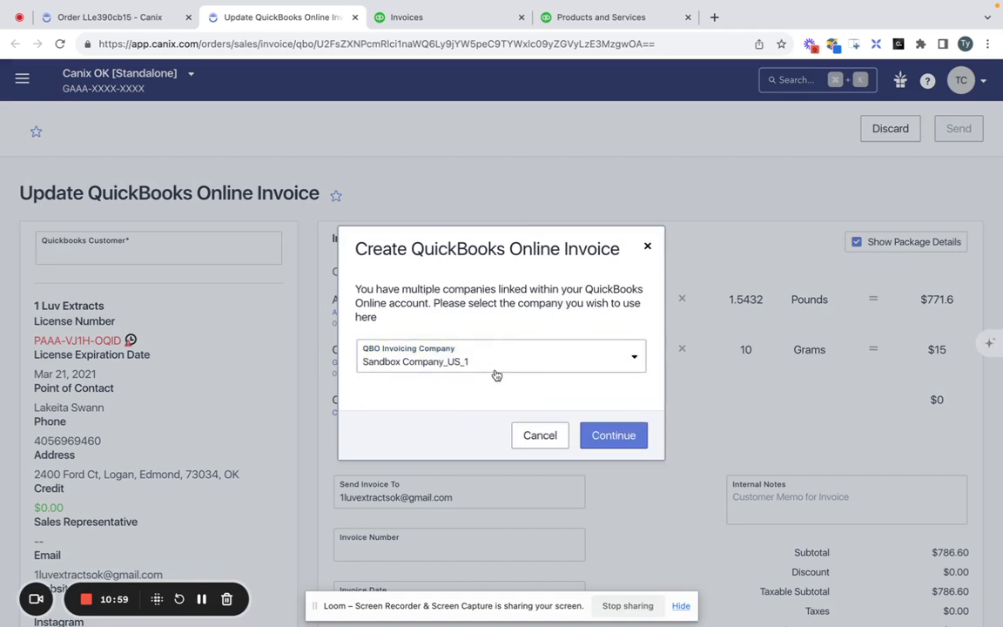
left_click(504, 372)
left_click(487, 388)
left_click(522, 362)
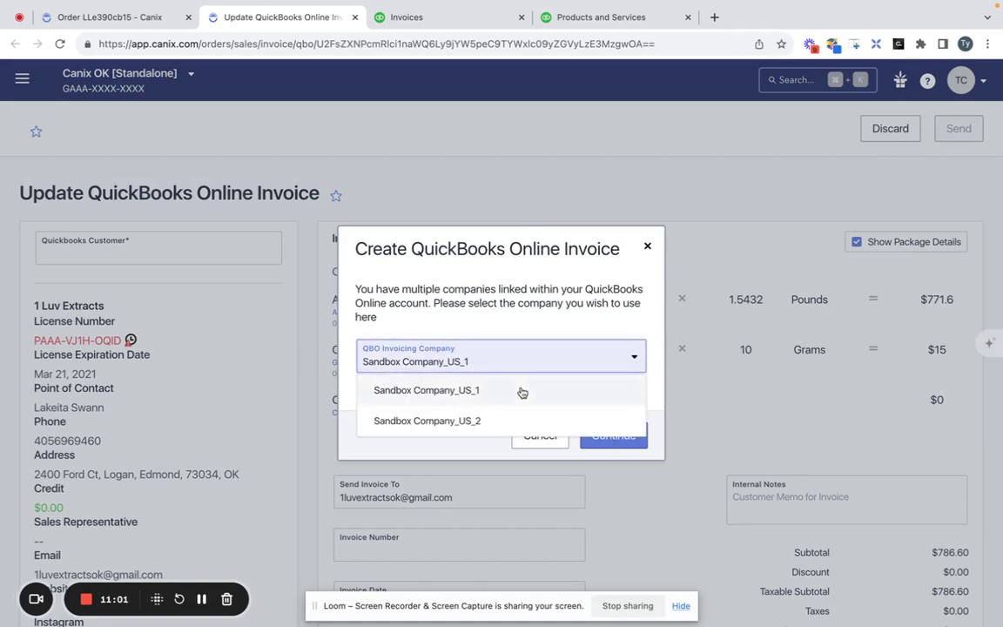
left_click(522, 391)
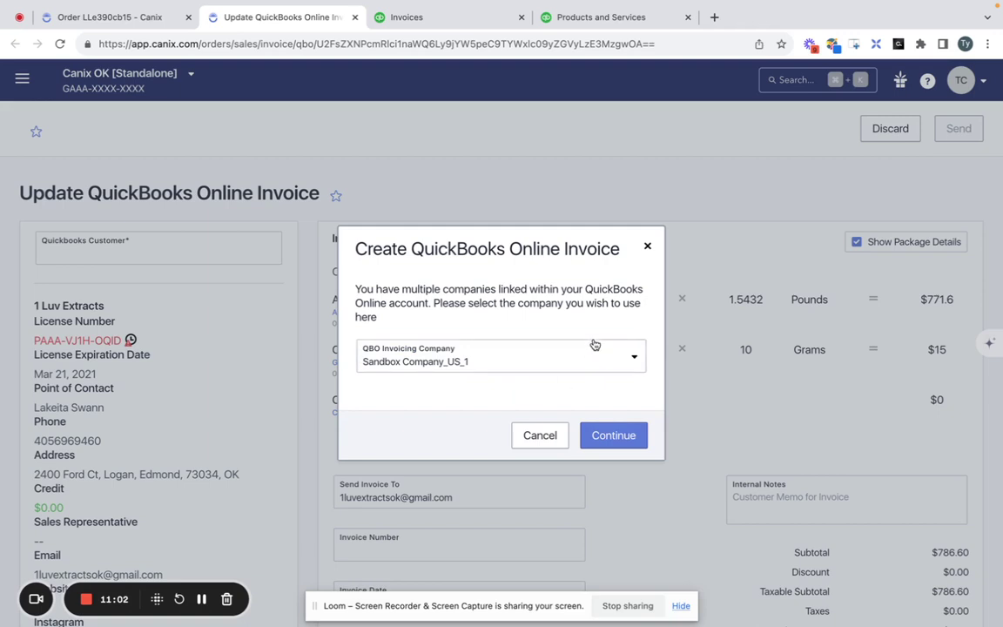
left_click(541, 361)
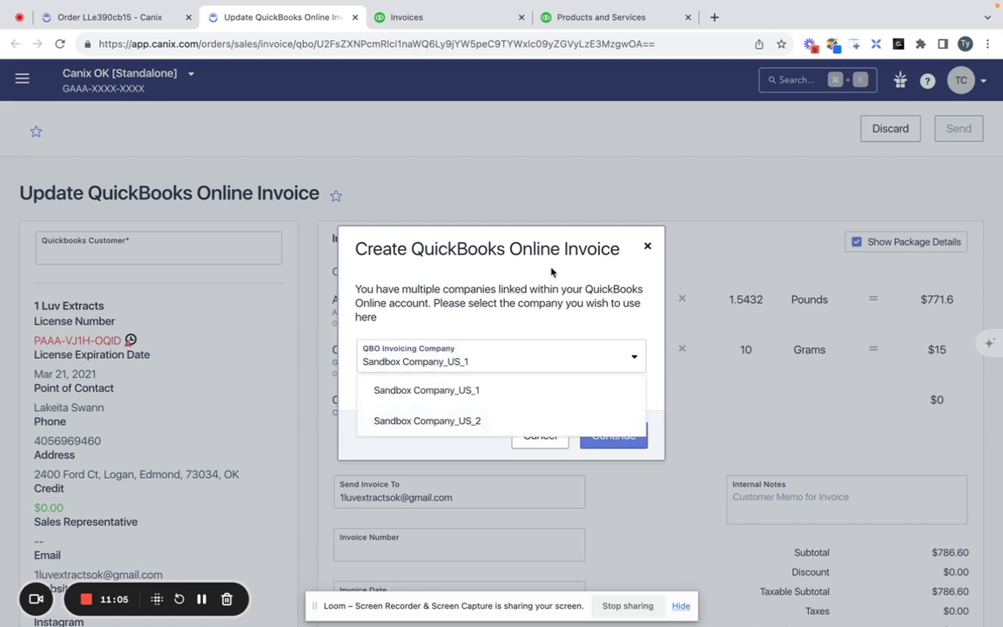
left_click(498, 247)
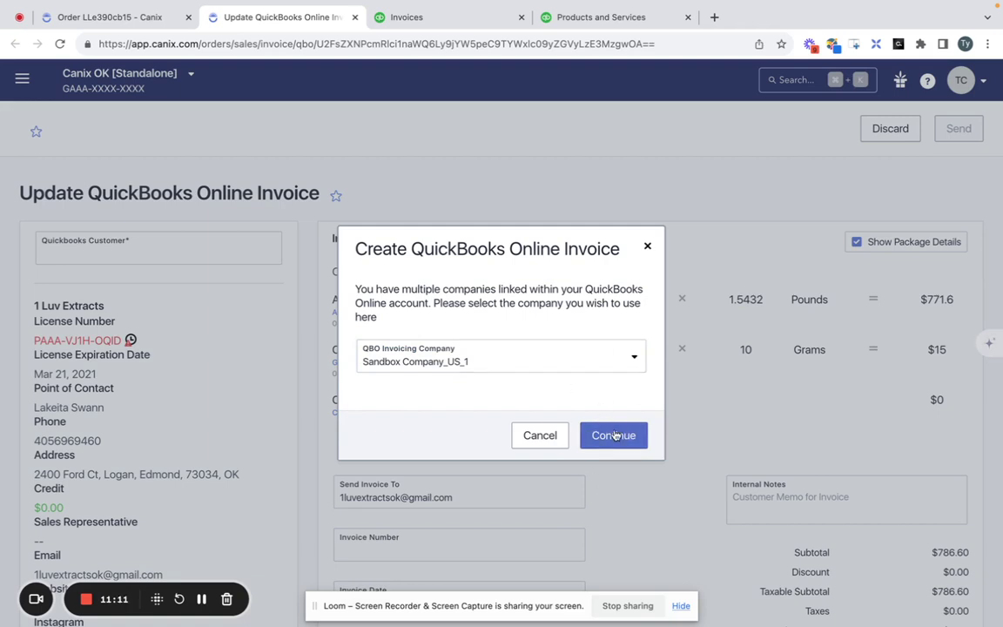
left_click(614, 435)
left_click(130, 17)
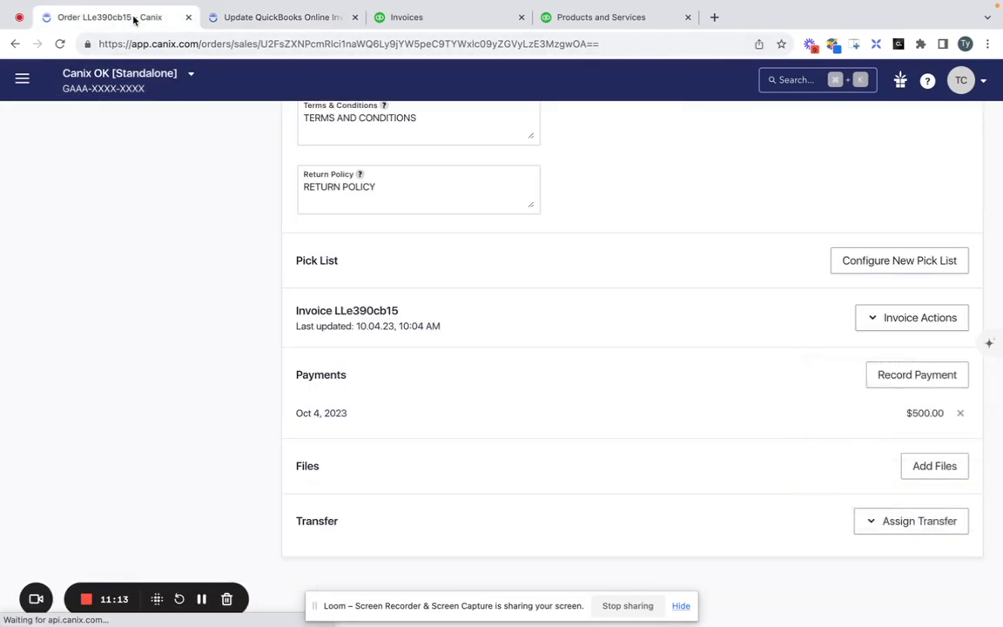
scroll(436, 320, "up", 10)
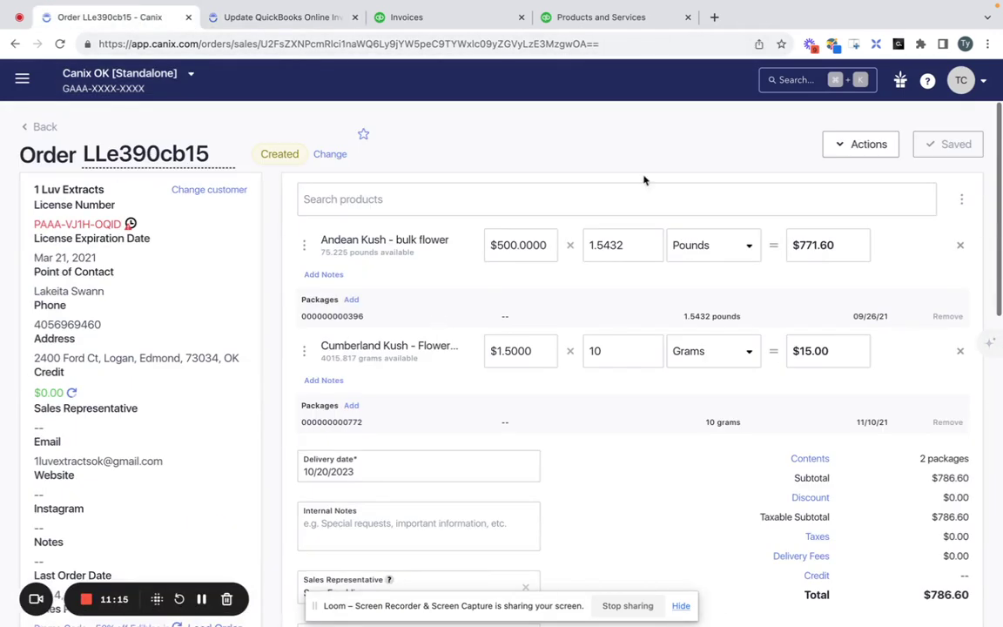
left_click(858, 147)
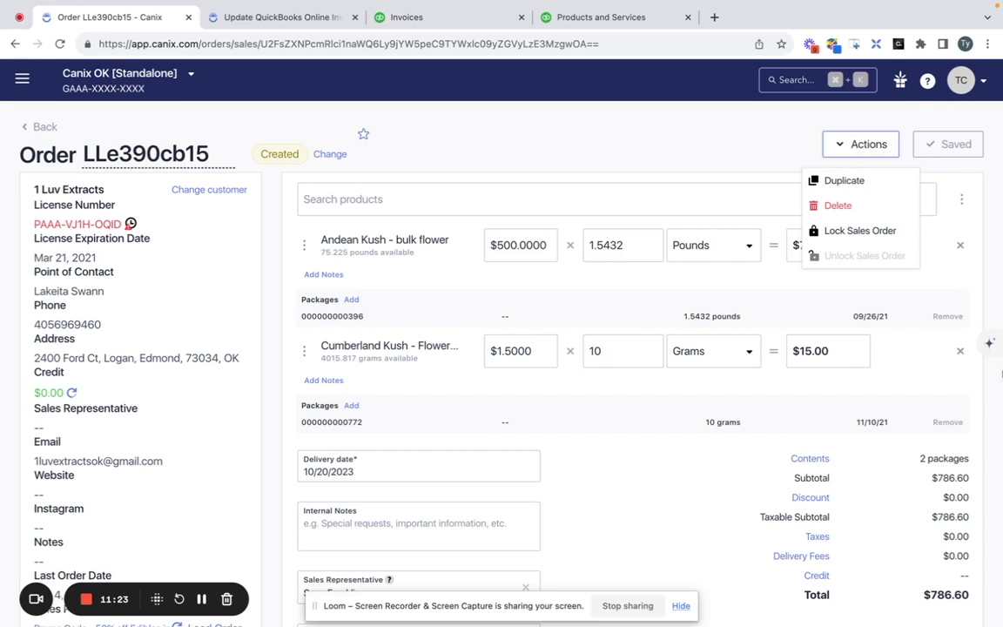
left_click(718, 161)
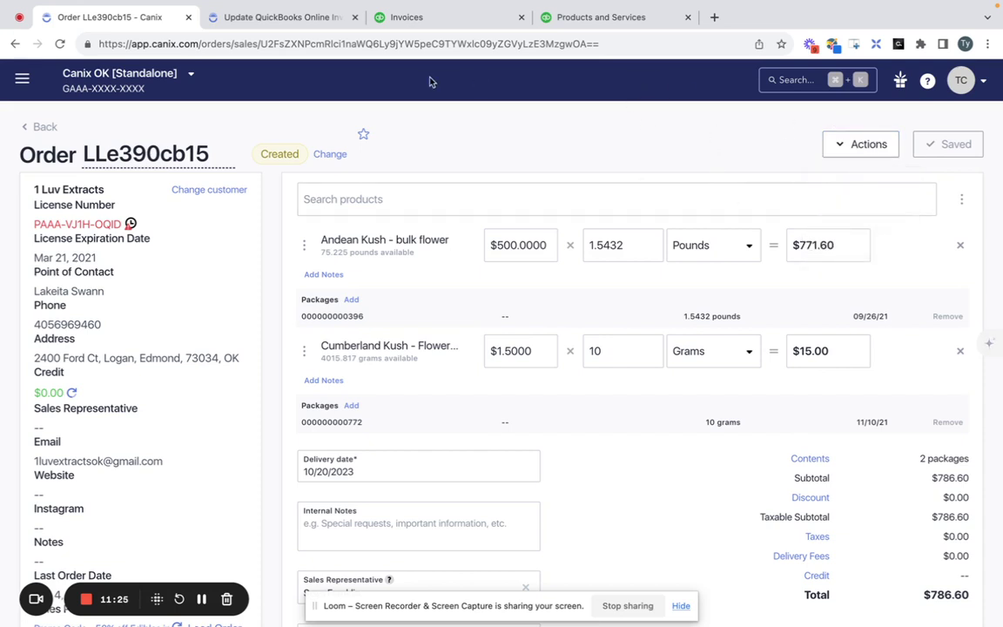
On the Update QuickBooks Online Invoice page, set the QuickBooks customer to 1 Luv Extracts.
left_click(316, 19)
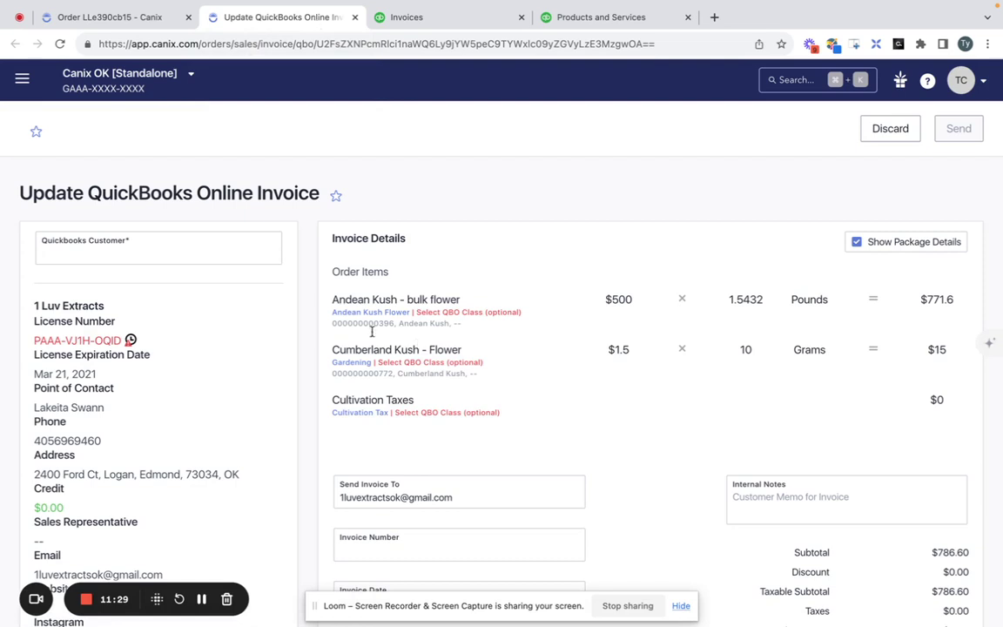
left_click(163, 263)
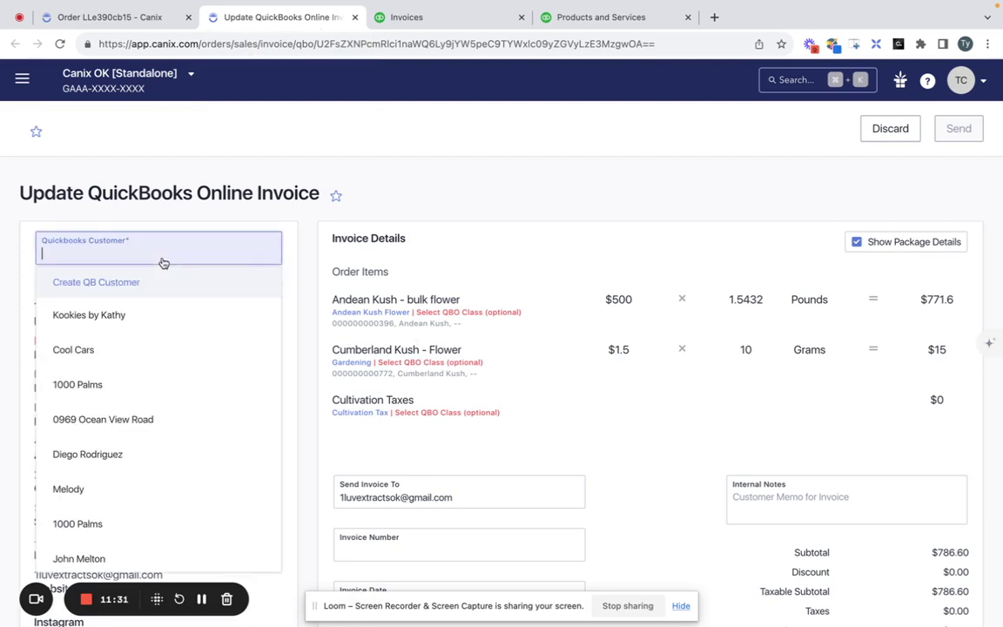
type("1 Luv")
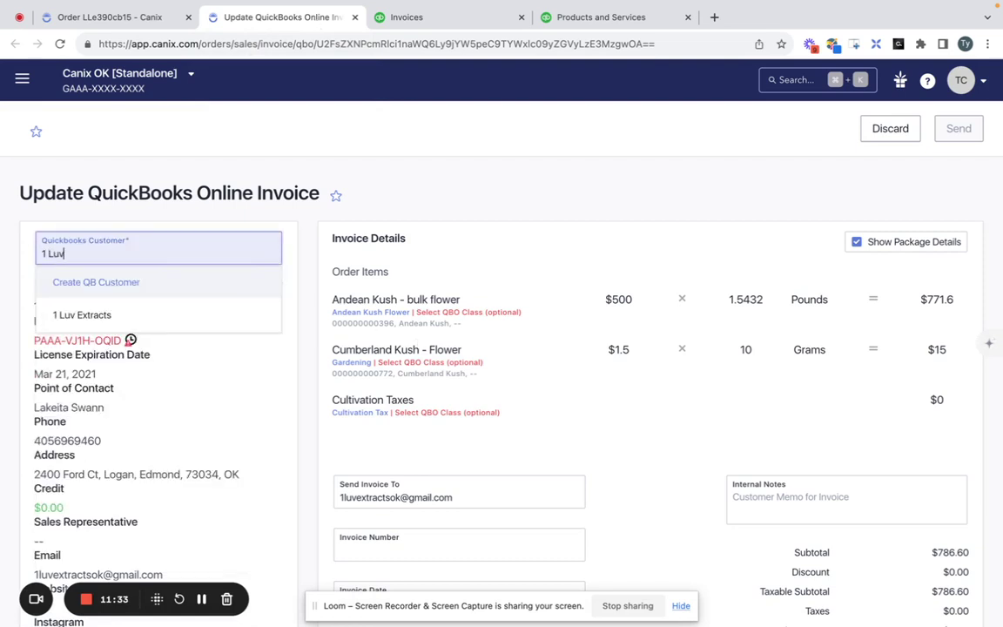
left_click(173, 315)
Append an extra recipient e-mail address to Send Invoice To and send the invoice to QuickBooks Online.
scroll(524, 195, "down", 3)
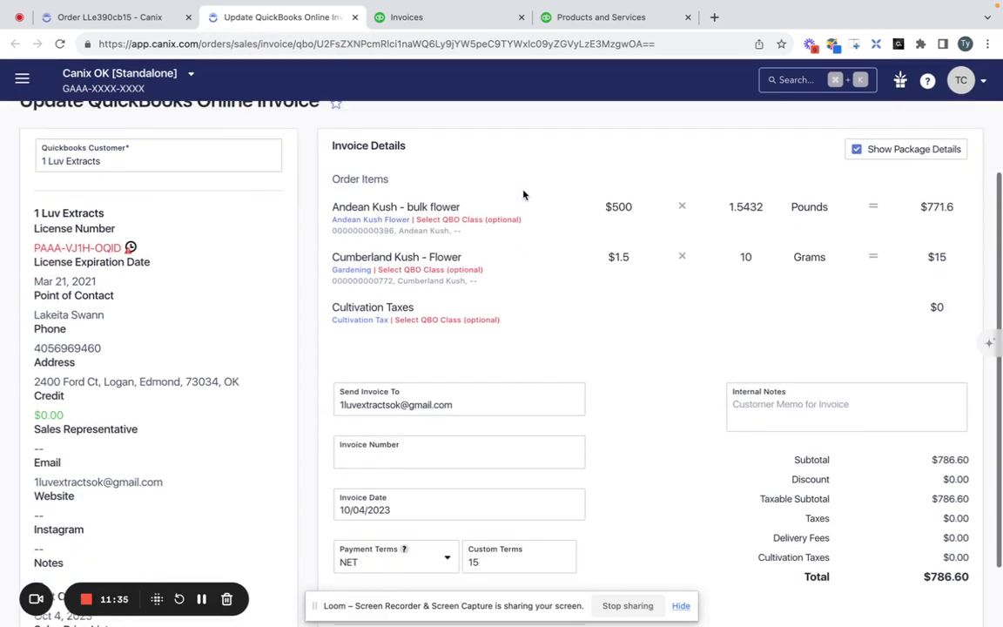
scroll(523, 195, "down", 2)
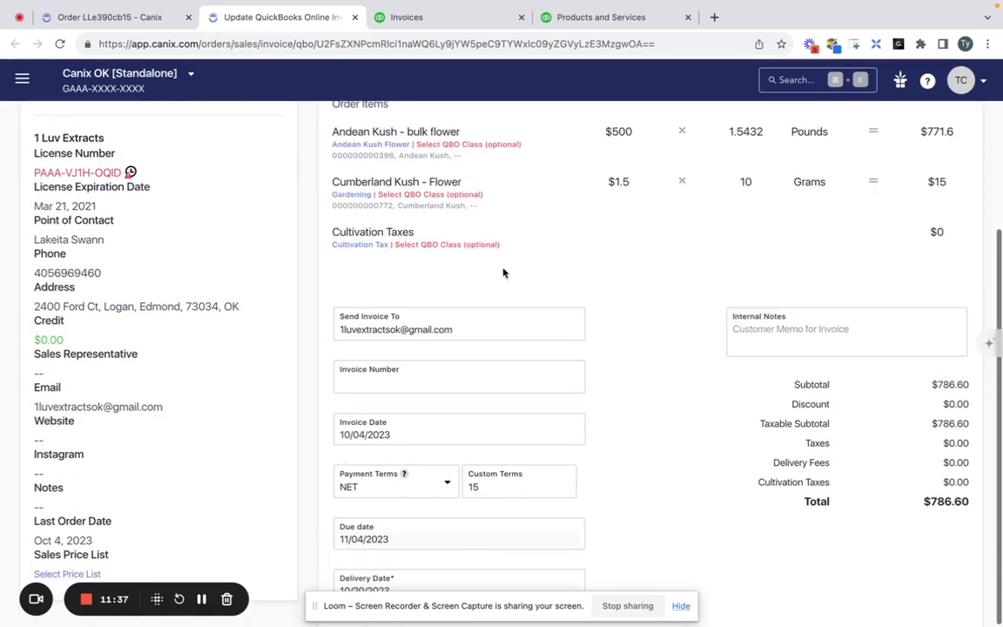
left_click(490, 329)
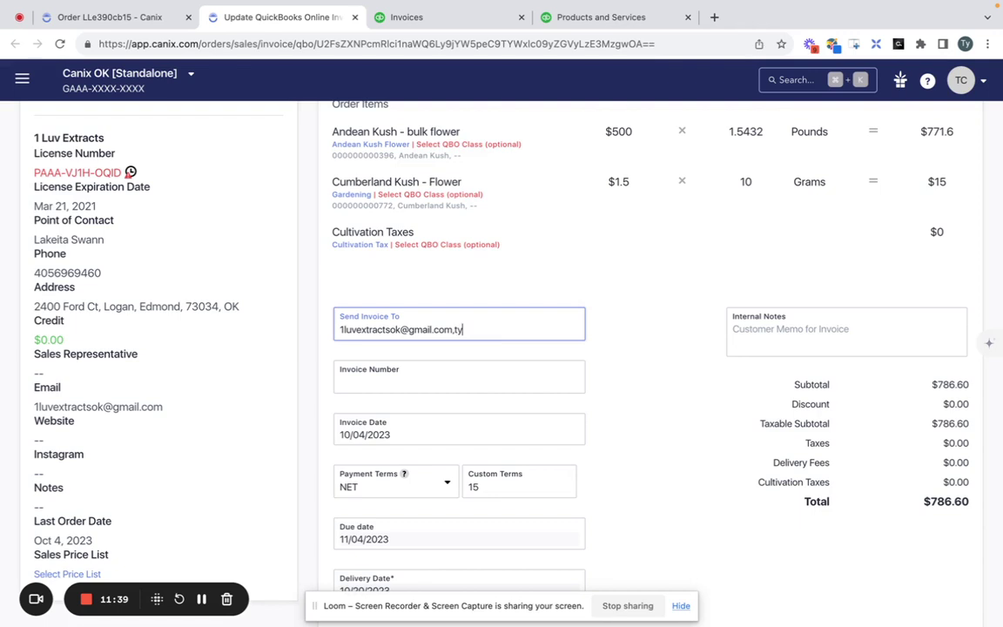
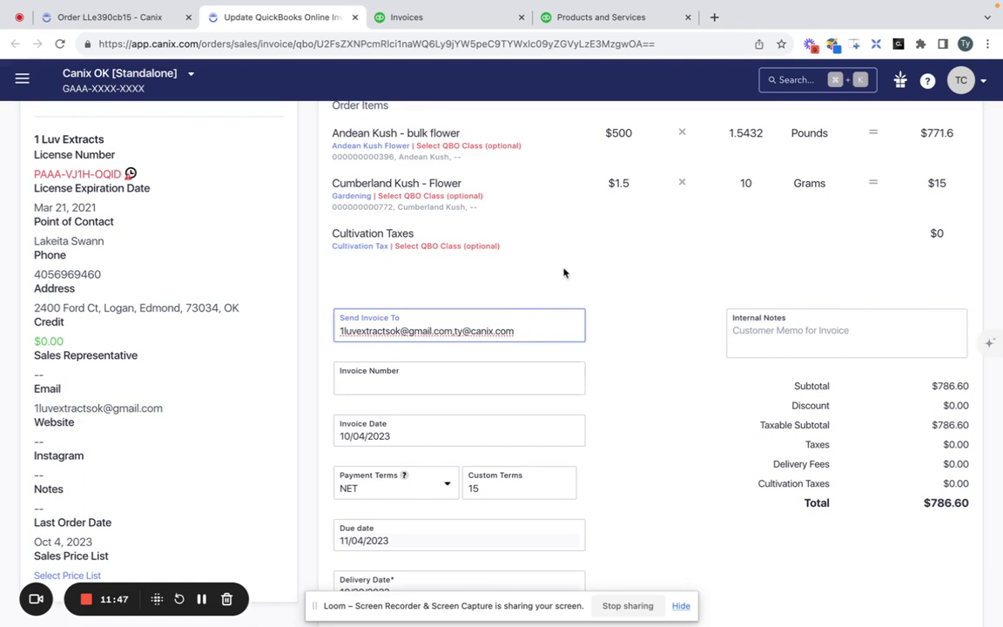
scroll(562, 274, "up", 2)
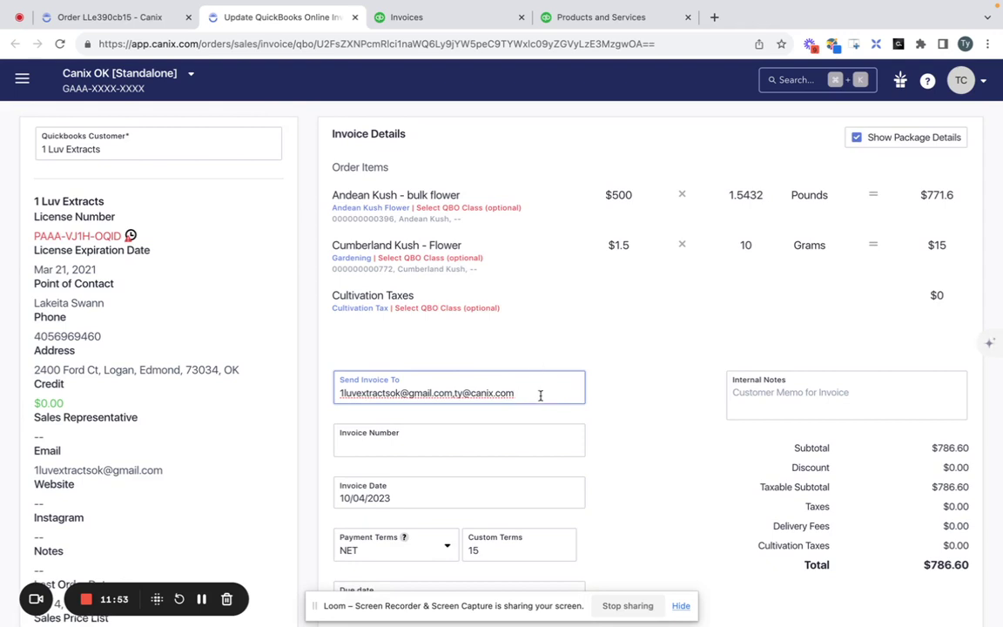
scroll(538, 395, "up", 2)
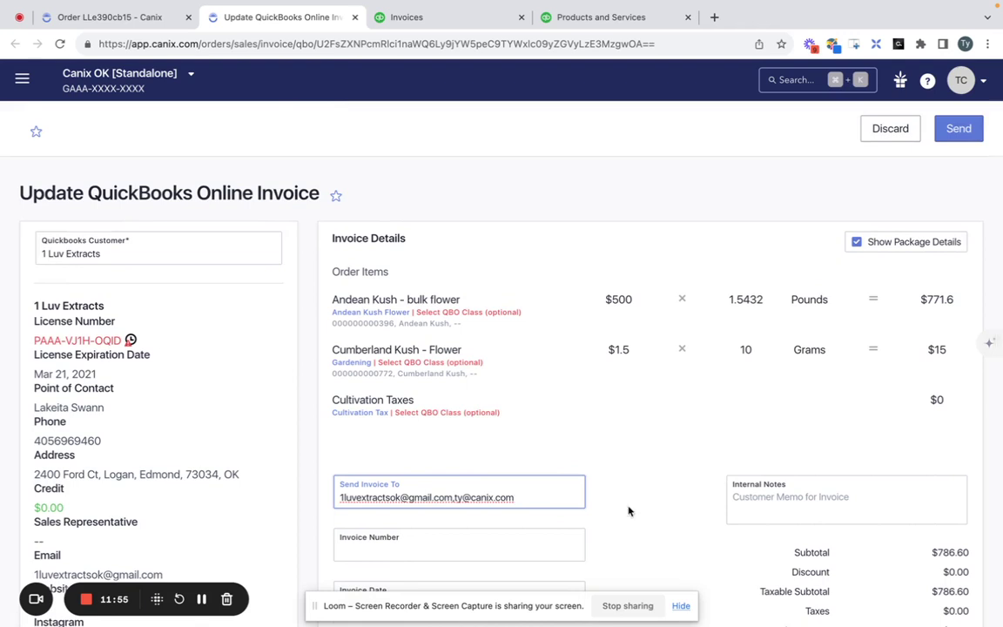
scroll(628, 510, "down", 4)
scroll(649, 540, "up", 2)
scroll(610, 290, "down", 2)
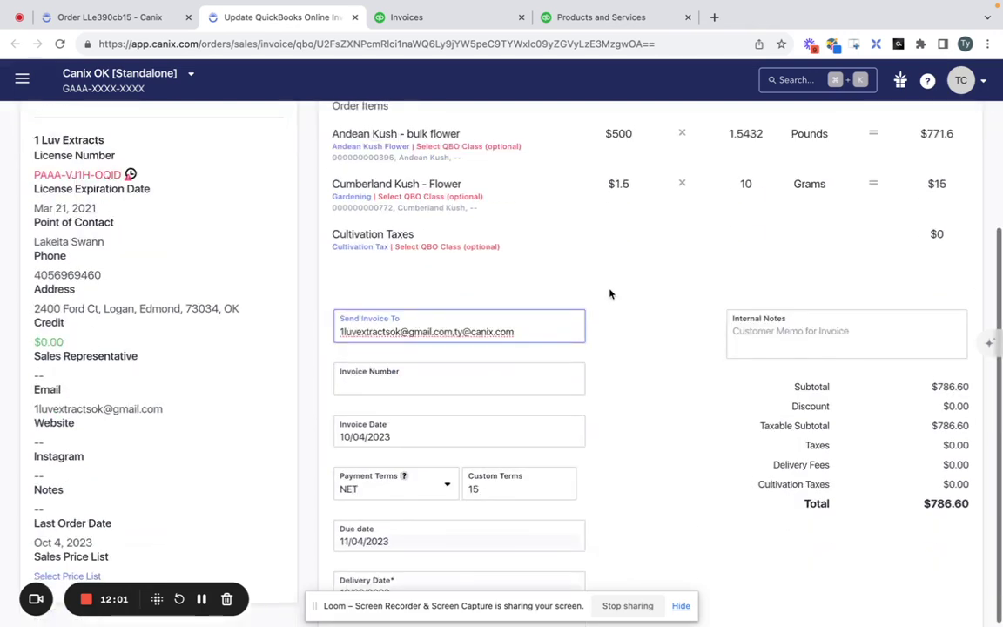
scroll(609, 294, "up", 2)
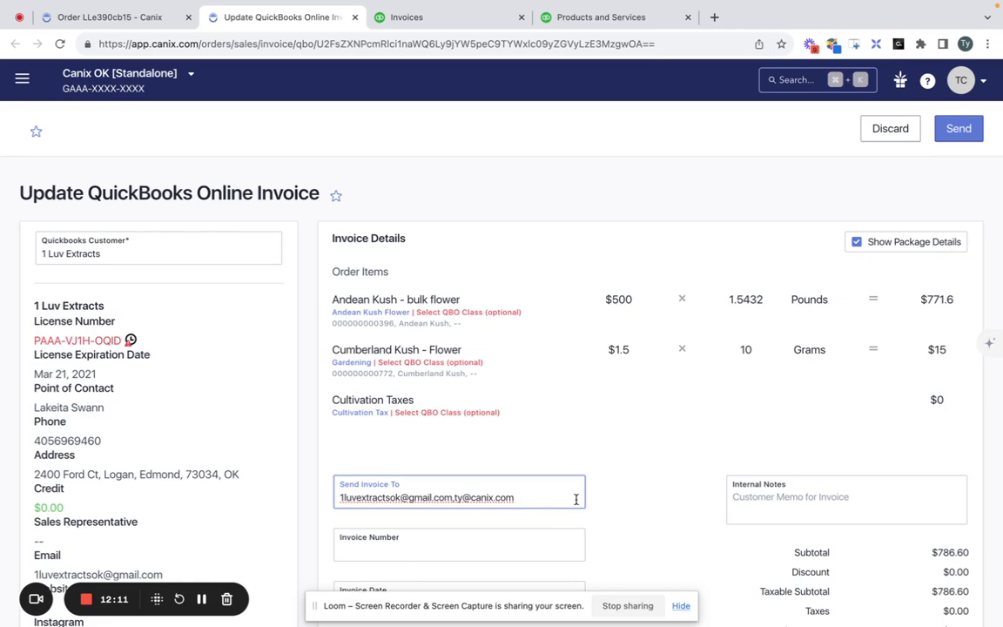
scroll(580, 471, "down", 2)
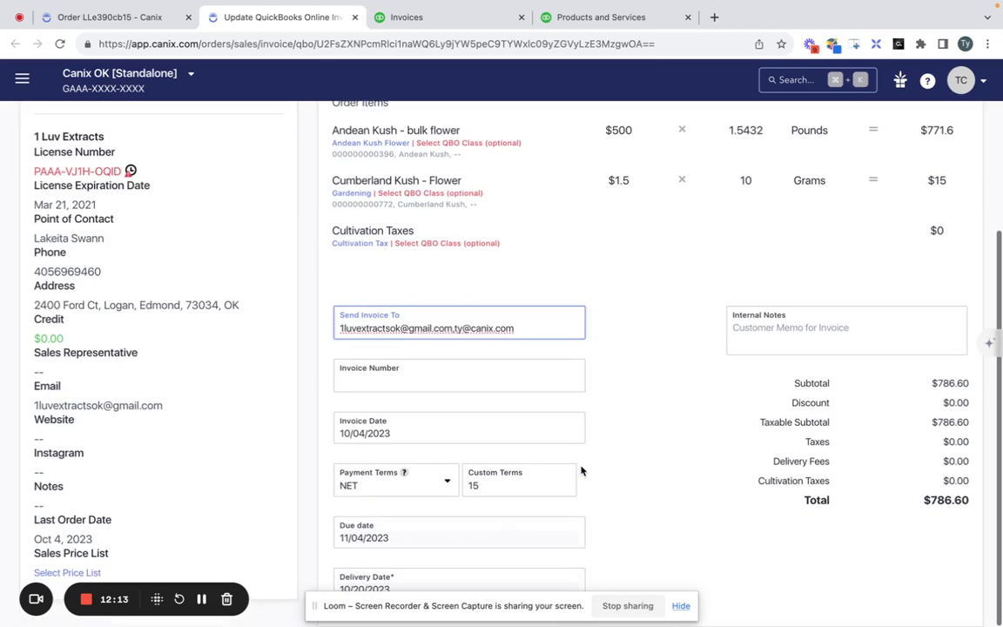
scroll(581, 471, "up", 2)
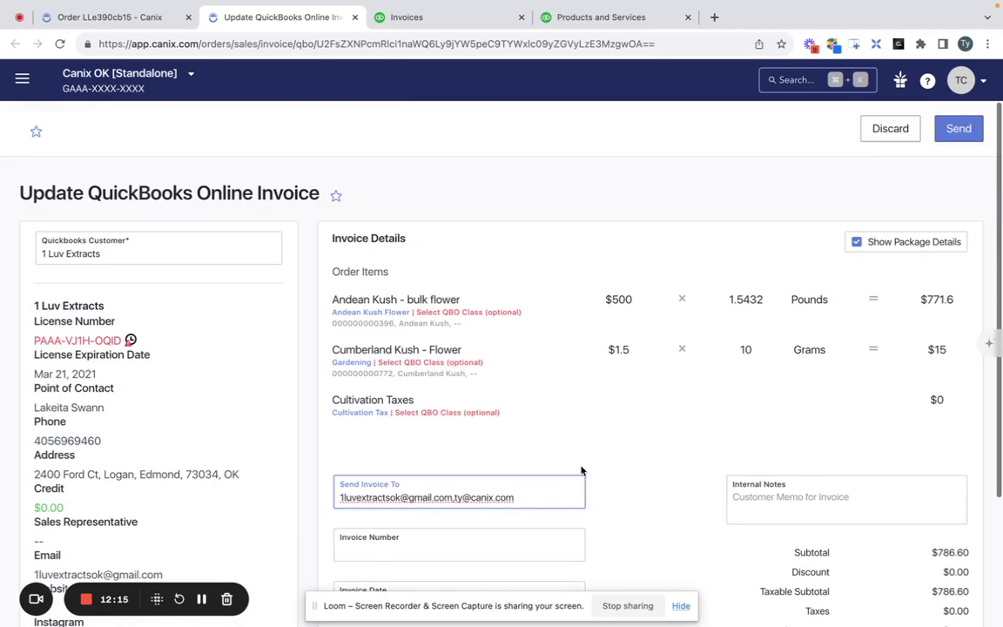
left_click(581, 471)
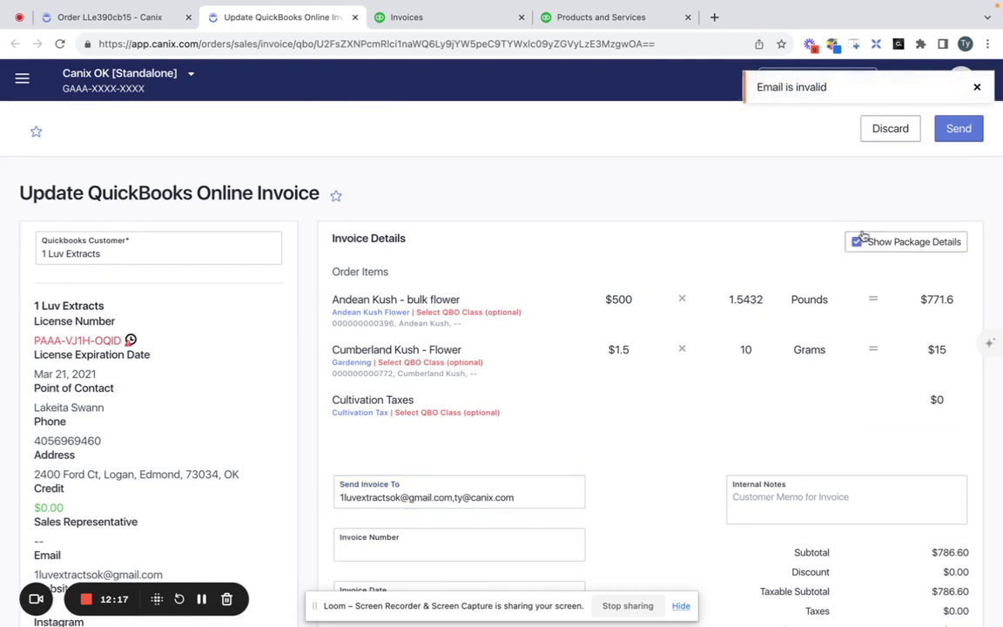
left_click(965, 129)
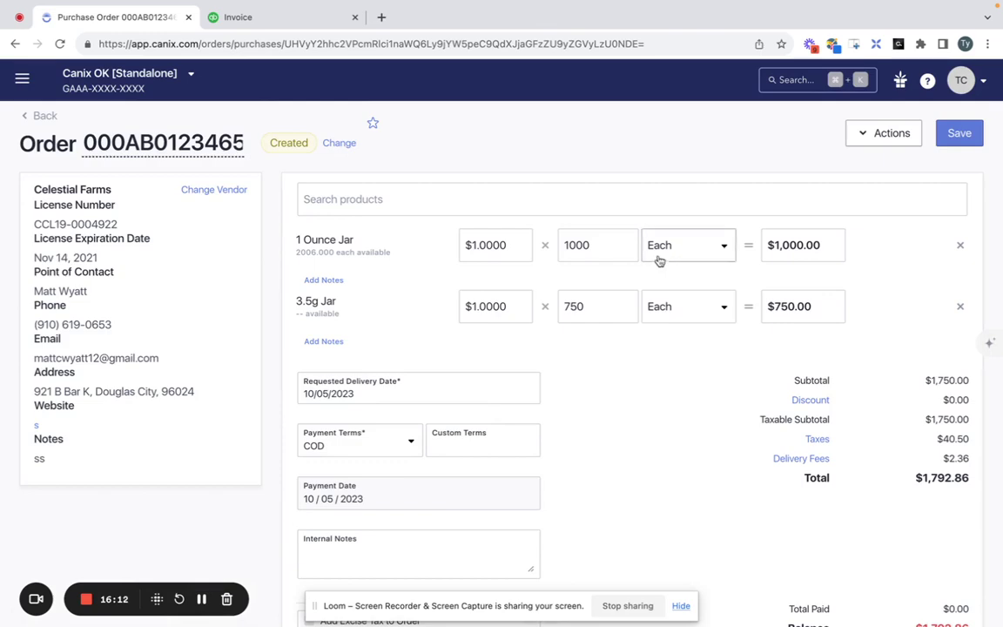
Send purchase order 000AB0123465 to QuickBooks Online from the Purchase Order Actions menu.
scroll(686, 140, "down", 4)
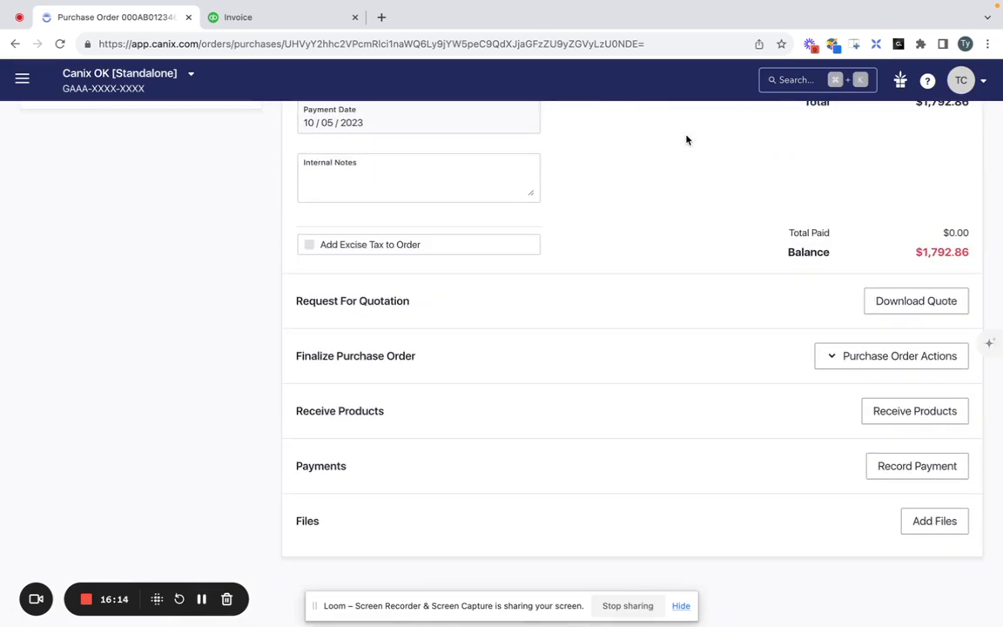
scroll(685, 139, "up", 5)
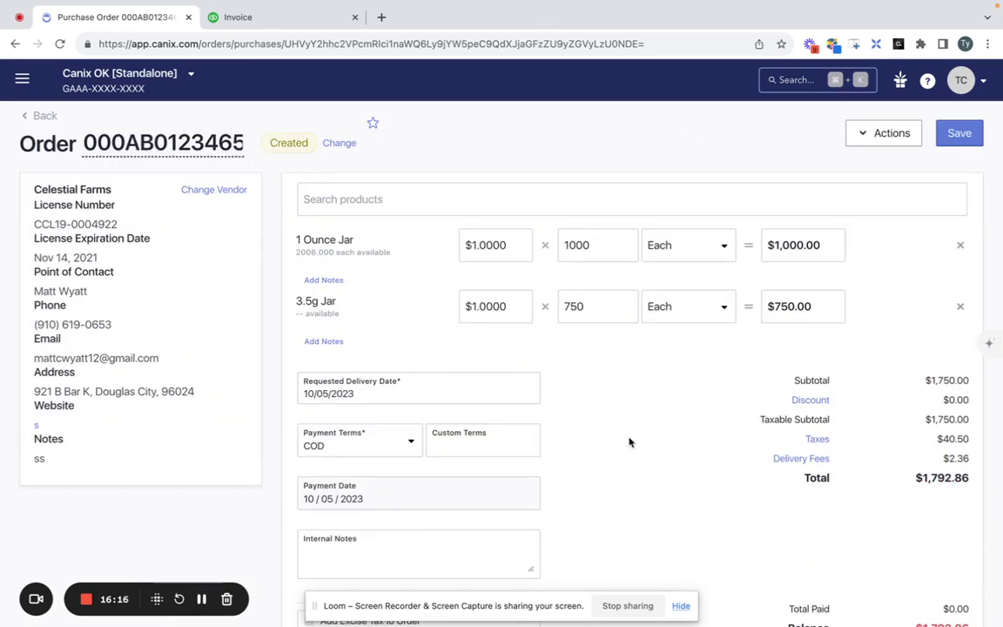
scroll(629, 442, "down", 5)
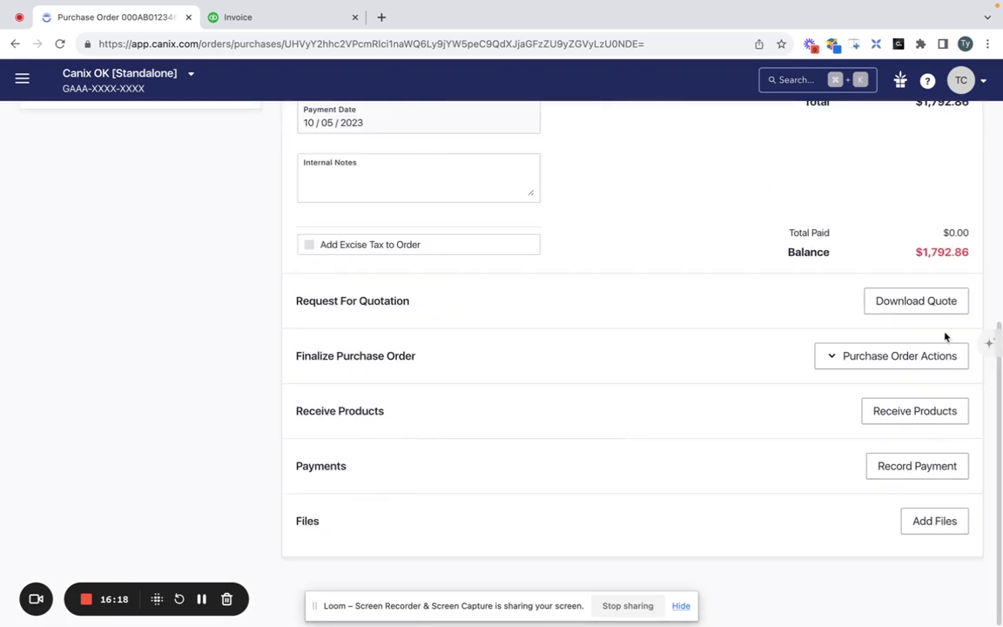
left_click(939, 356)
left_click(925, 446)
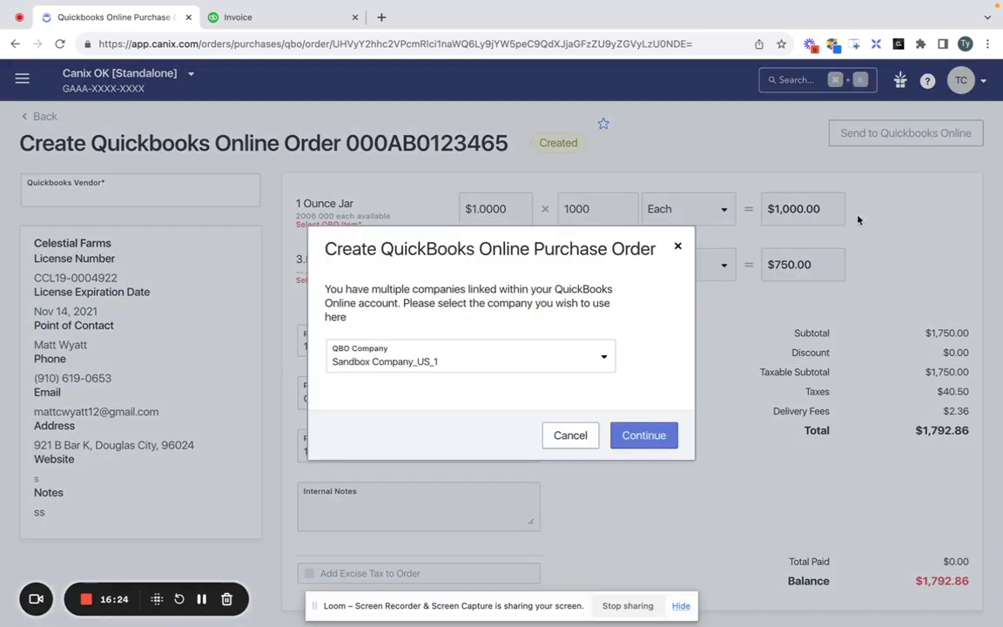
Choose Sandbox Company_US_1 as the QBO company, continue, and review the Ellis Equipment Rental vendor.
left_click(599, 366)
left_click(553, 390)
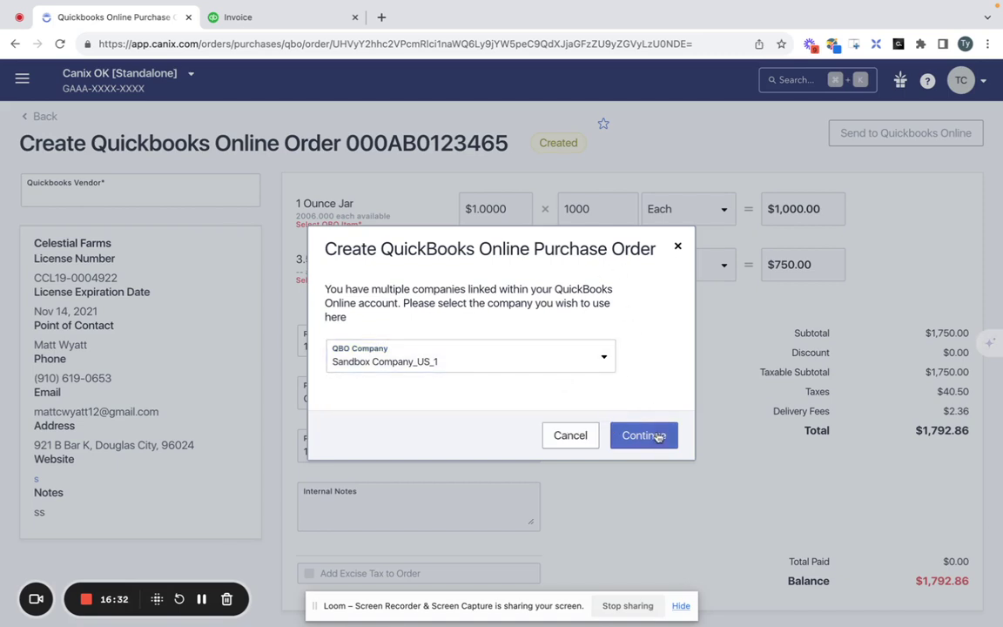
left_click(644, 435)
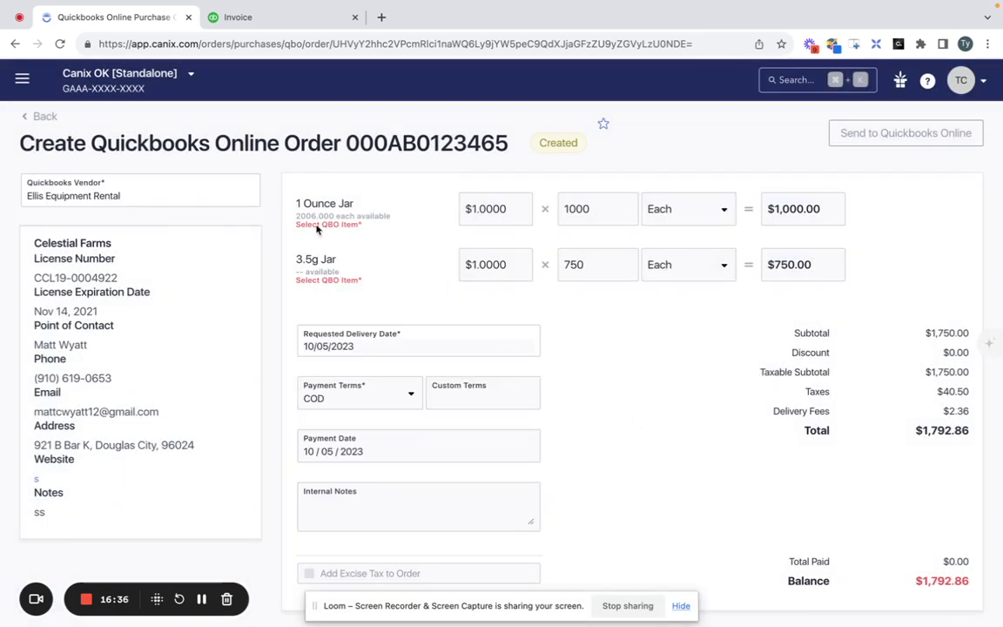
left_click(170, 201)
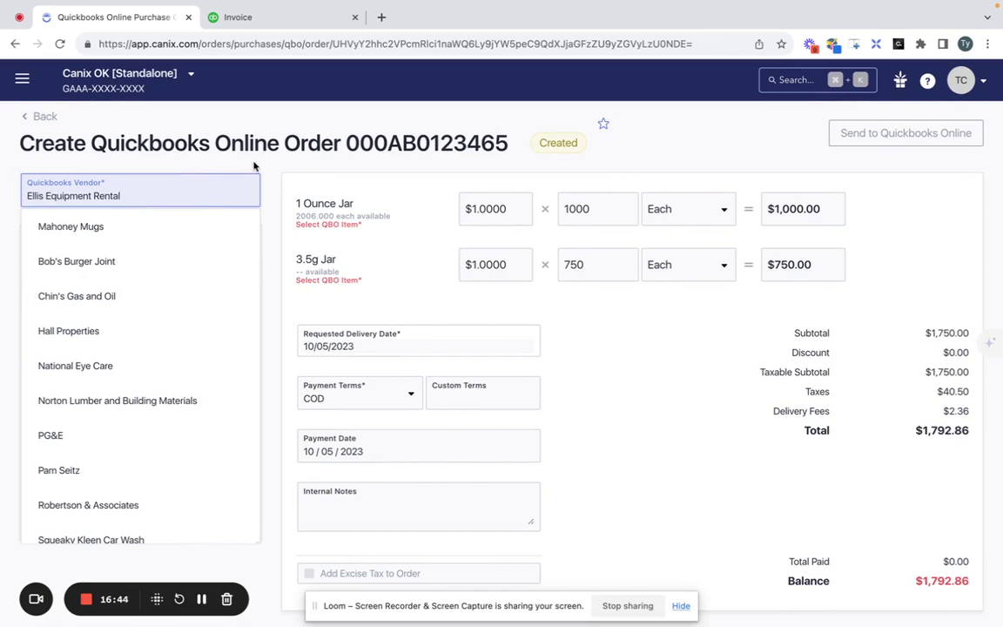
Map the 1 Ounce Jar line to the QuickBooks item 1/8th Jar Labels, leaving class blank.
left_click(329, 225)
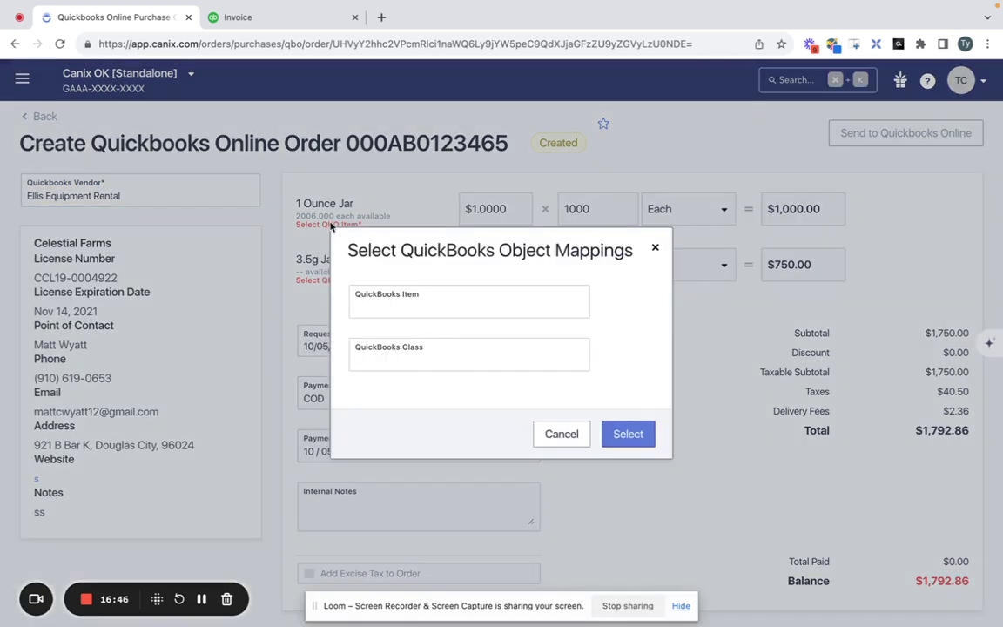
left_click(409, 312)
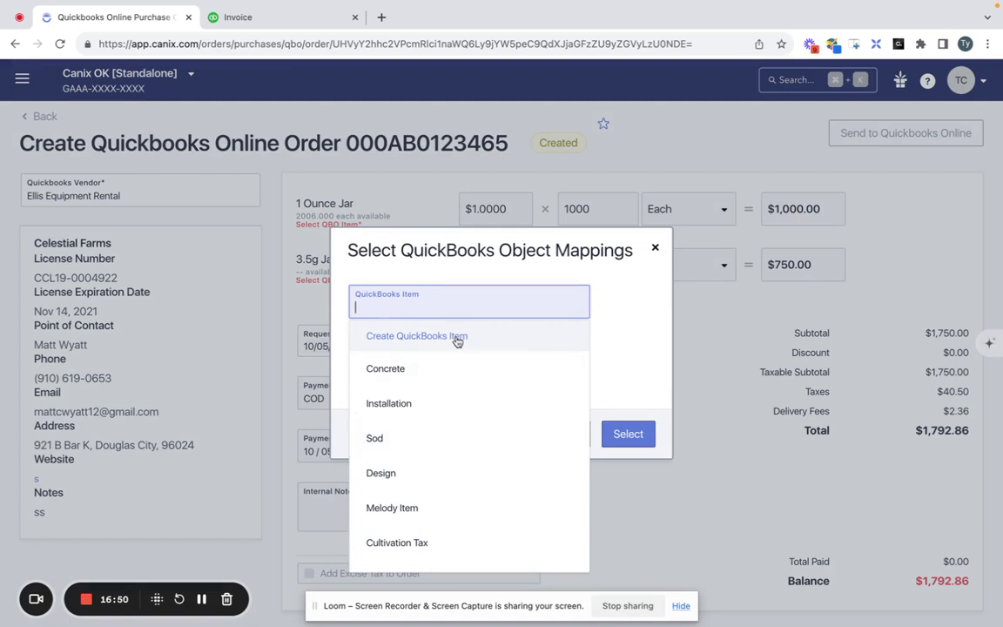
left_click(638, 315)
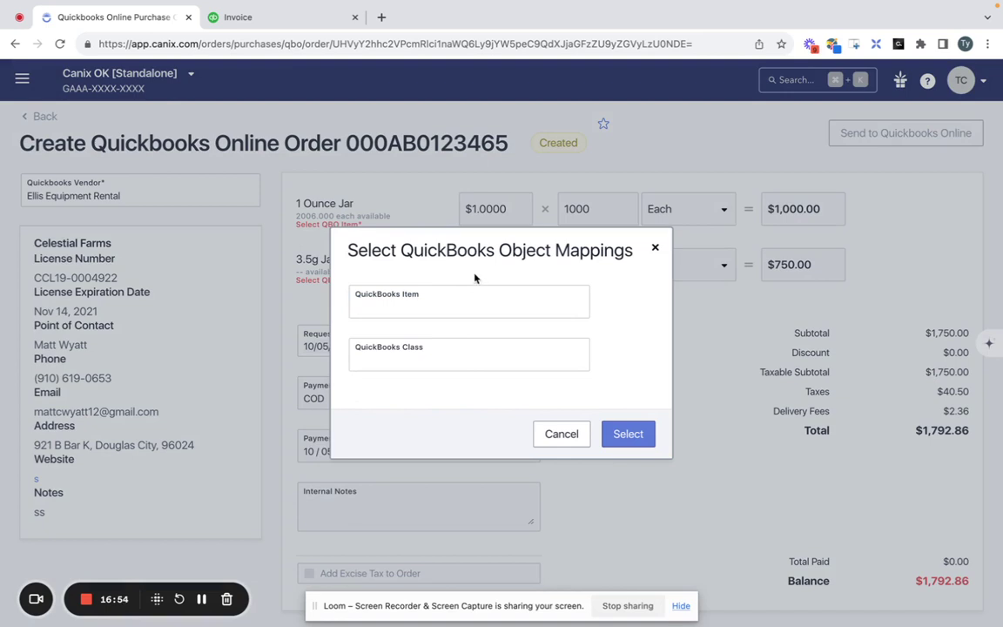
left_click(475, 300)
scroll(404, 509, "down", 5)
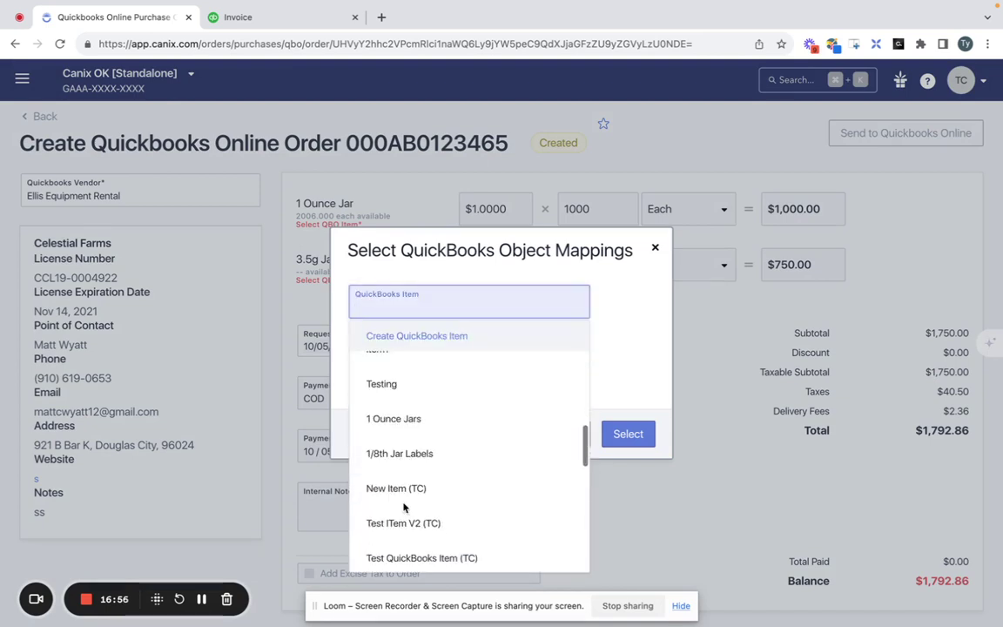
left_click(414, 454)
left_click(418, 367)
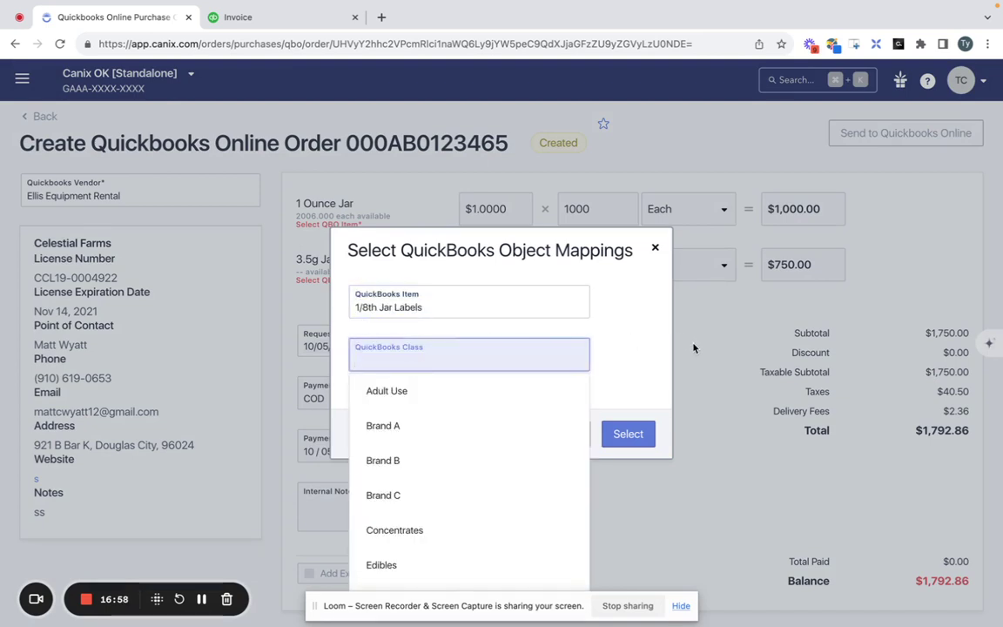
left_click(623, 378)
Map the 3.5g Jar line to 1/8th Jar Labels, replacing an initial Pest Control choice.
left_click(327, 281)
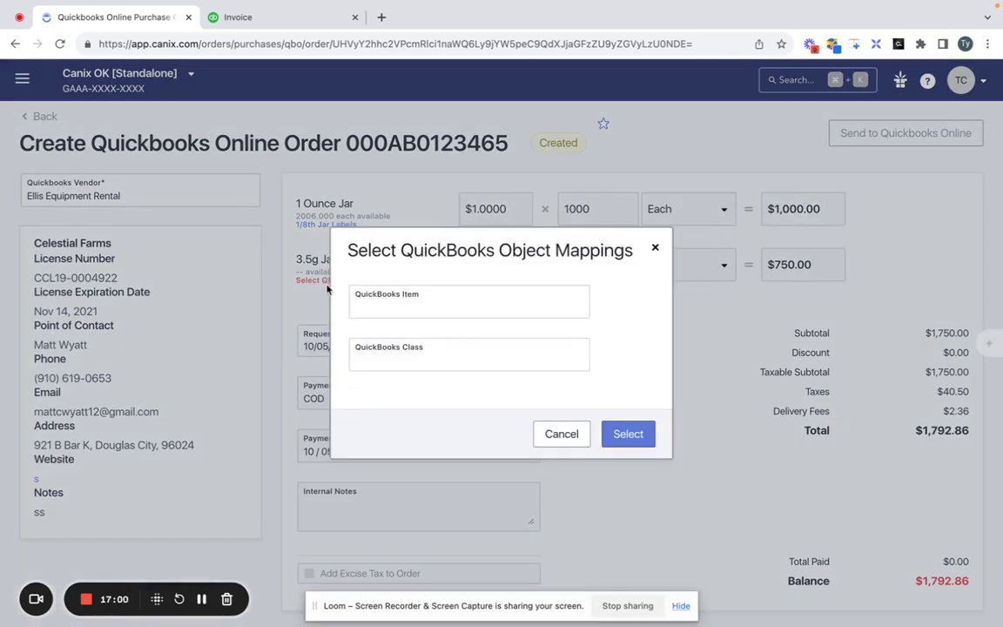
left_click(419, 296)
scroll(417, 557, "down", 3)
scroll(426, 531, "down", 3)
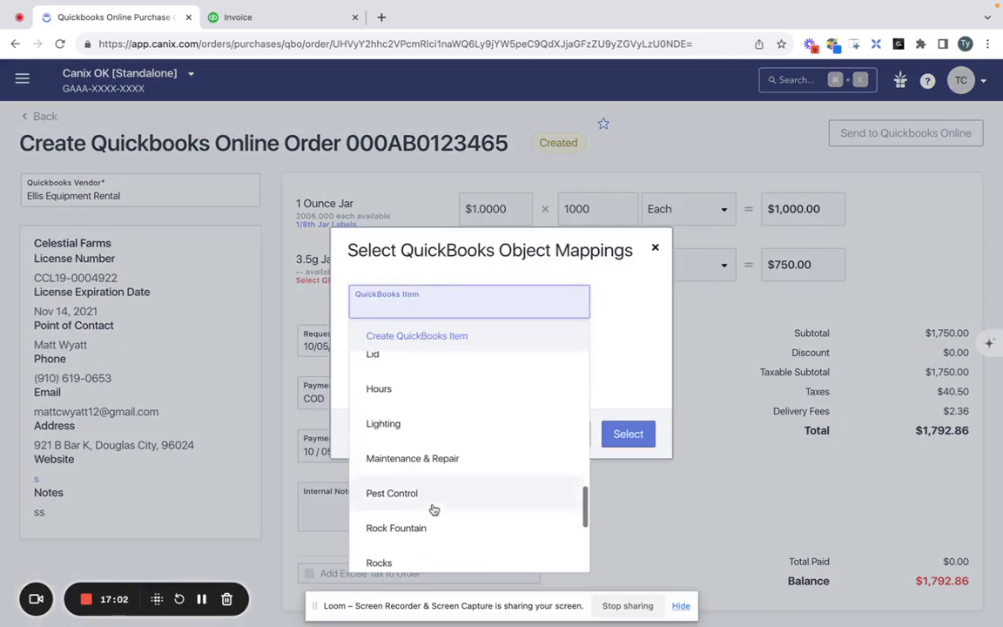
left_click(430, 503)
left_click(628, 433)
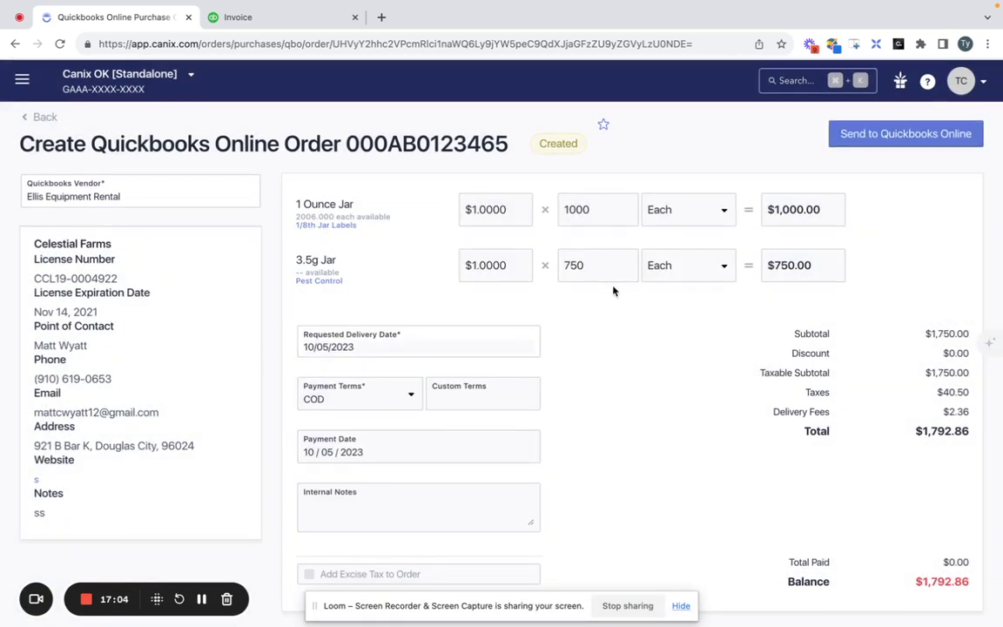
left_click(331, 283)
left_click(405, 301)
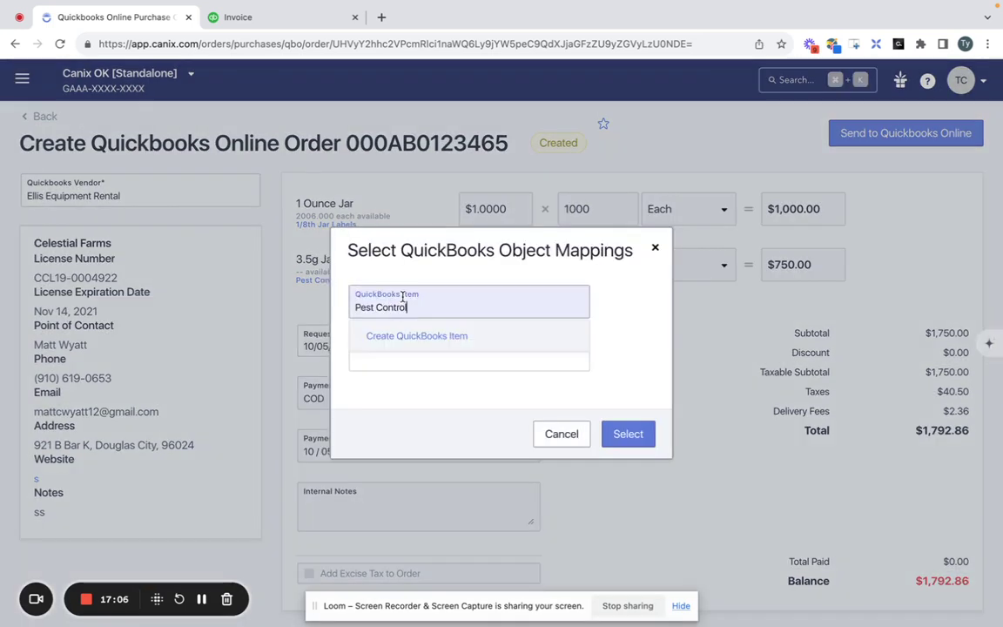
triple_click(406, 305)
type("jar")
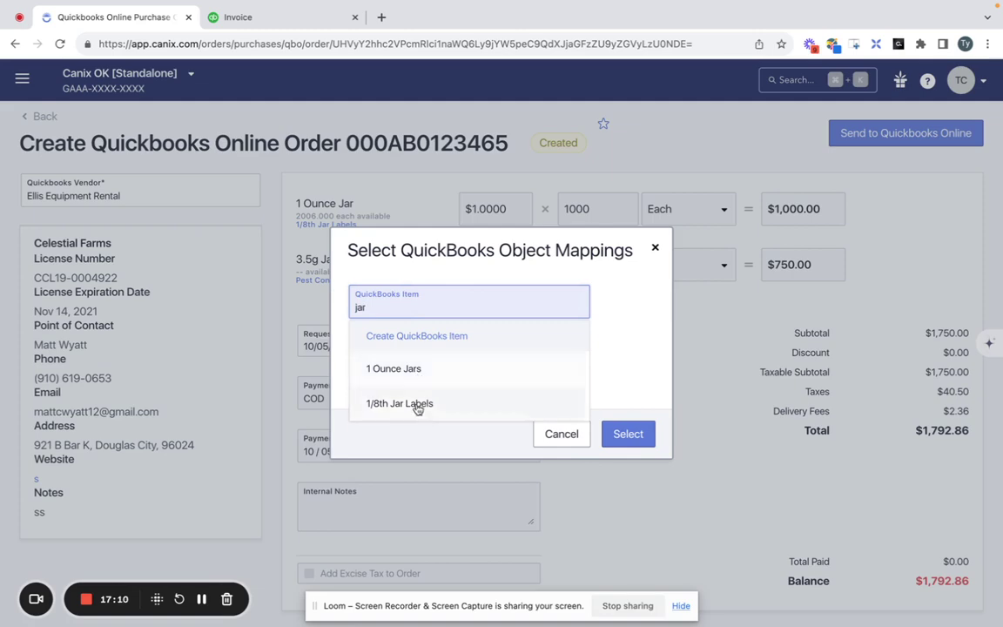
left_click(410, 405)
left_click(623, 432)
Remap the 1 Ounce Jar line to 1 Ounce Jars and verify the mapping.
left_click(335, 228)
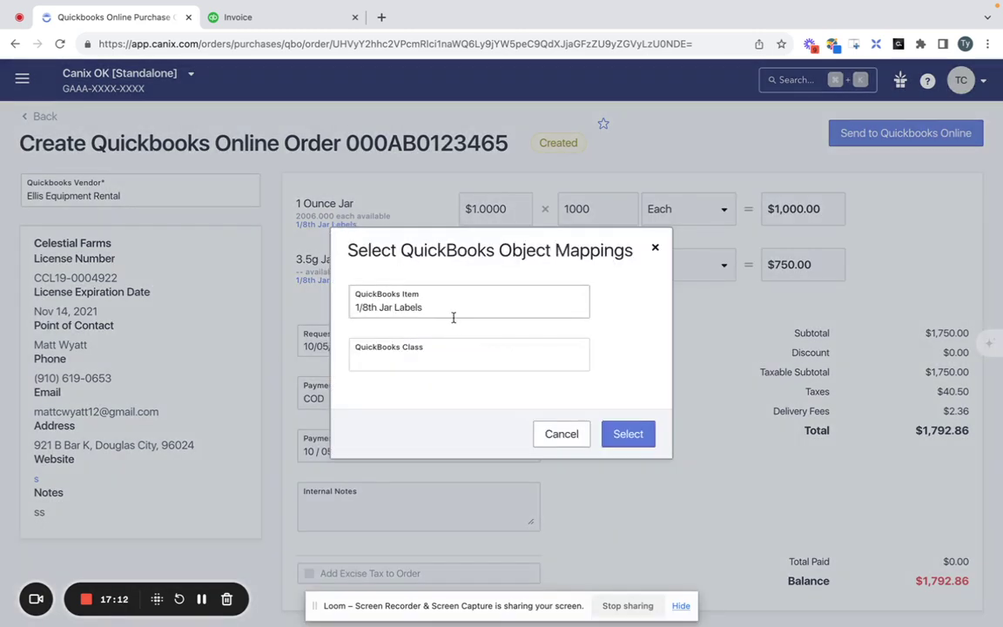
left_click(452, 313)
left_click(455, 315)
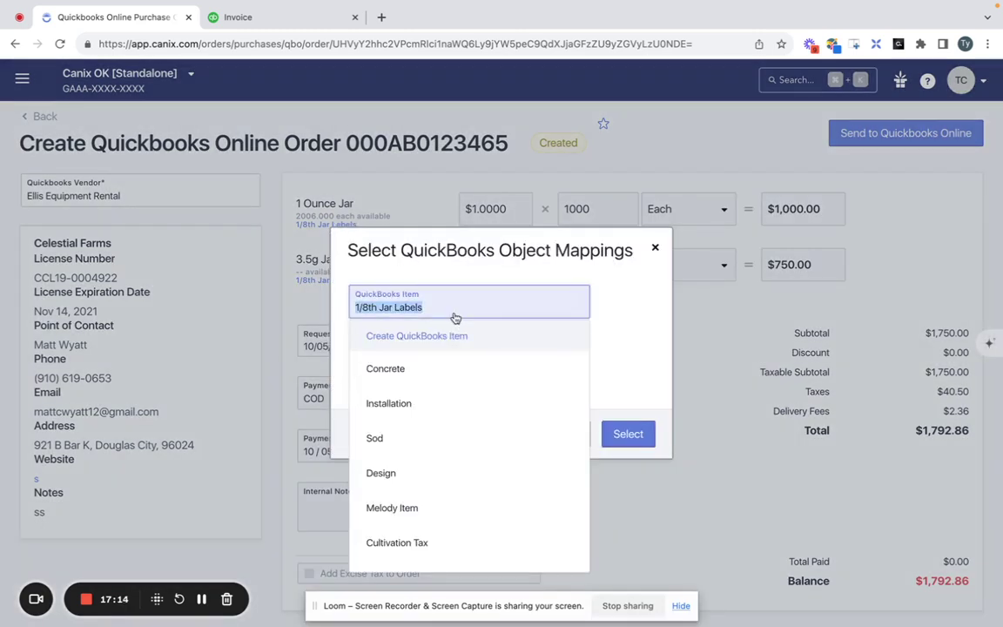
type("Jar")
left_click(430, 375)
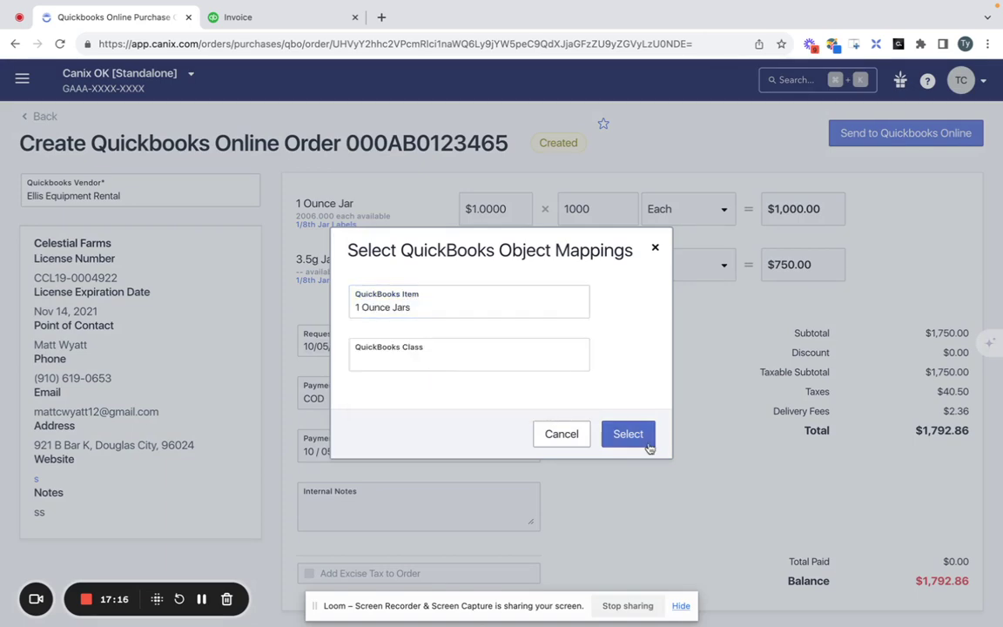
left_click(627, 434)
left_click(318, 225)
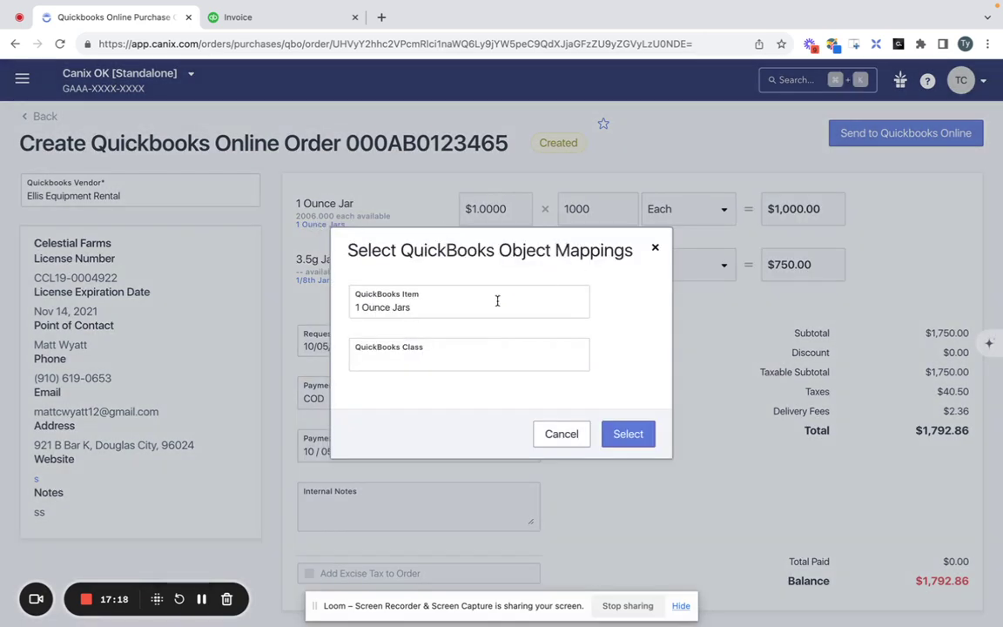
left_click(628, 434)
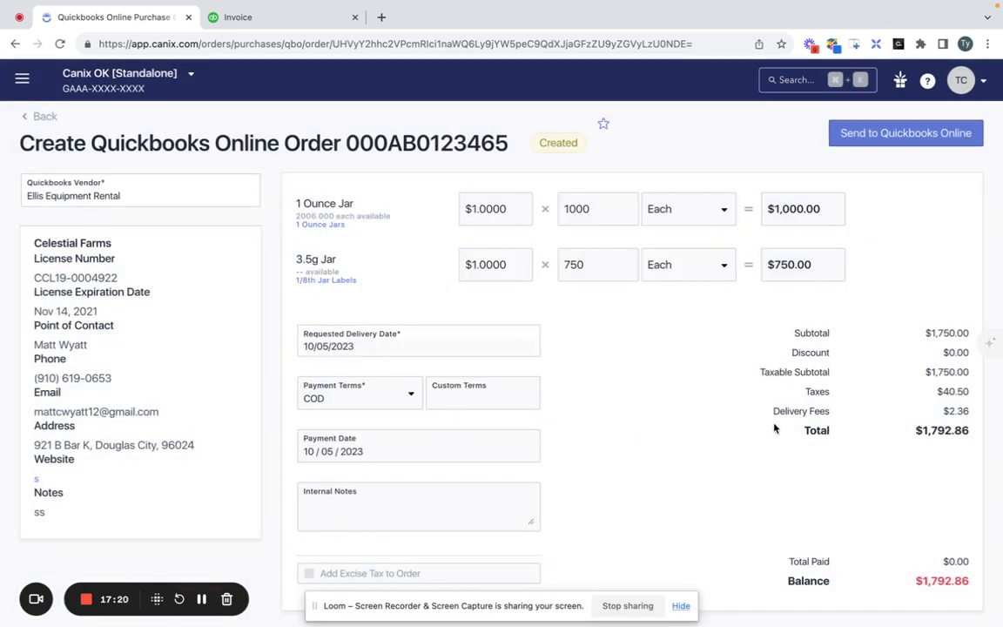
scroll(775, 426, "down", 2)
scroll(775, 426, "up", 2)
Send the mapped purchase order to QuickBooks Online and check that Update Quickbooks Online Order is available.
left_click(911, 130)
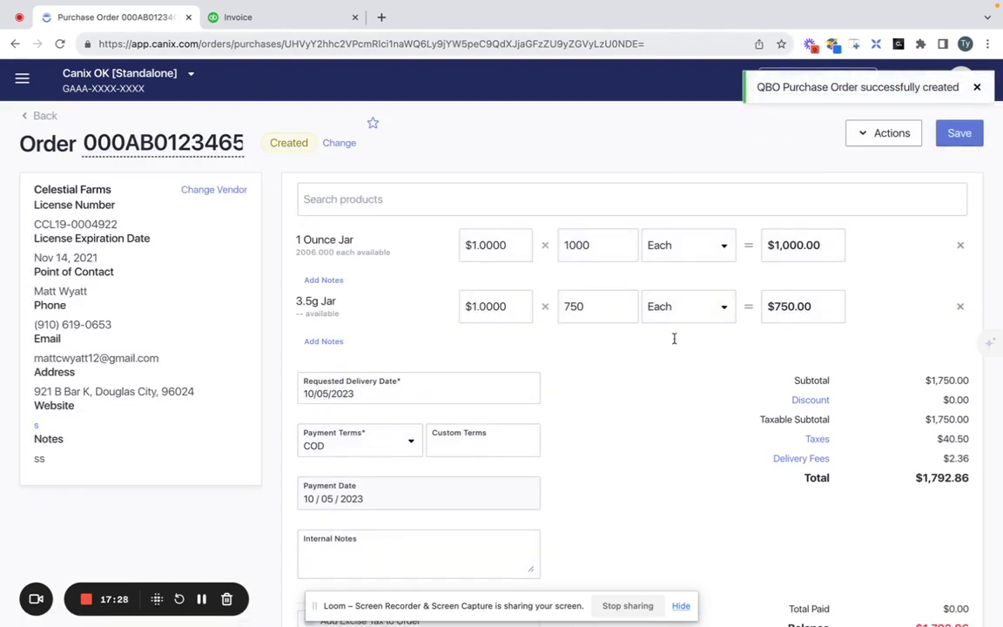
scroll(687, 348, "down", 5)
left_click(936, 353)
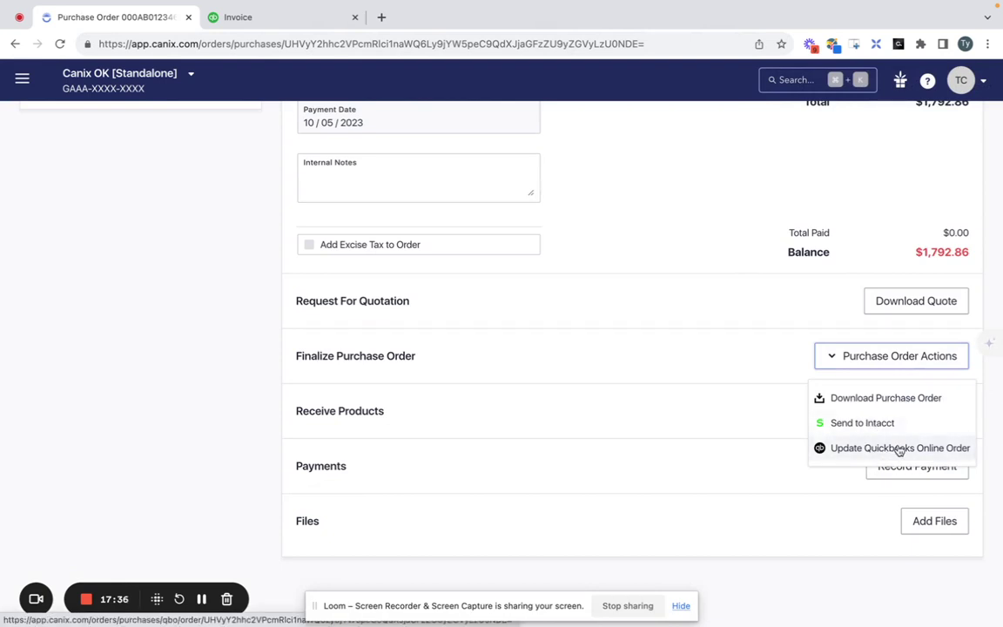
In QuickBooks Online, open Expenses > Expenses and widen the NO. column to show full numbers.
left_click(270, 23)
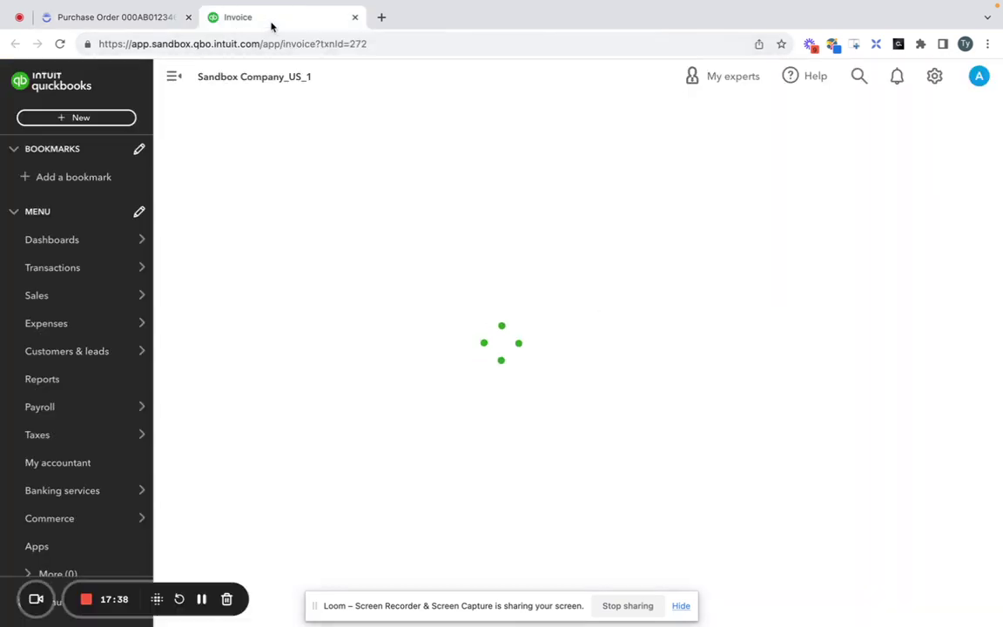
mouse_move(98, 295)
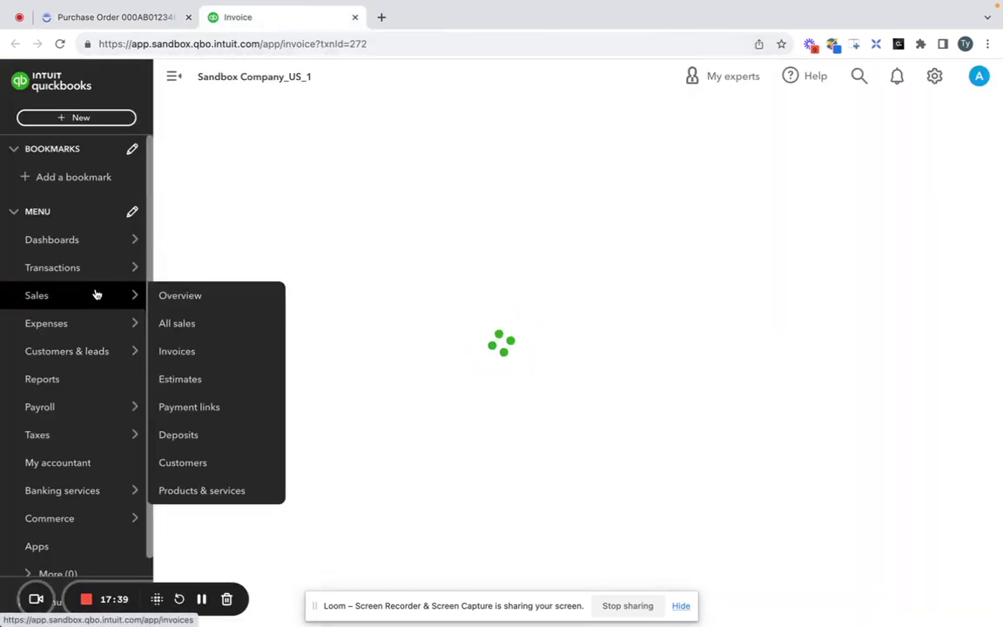
mouse_move(95, 266)
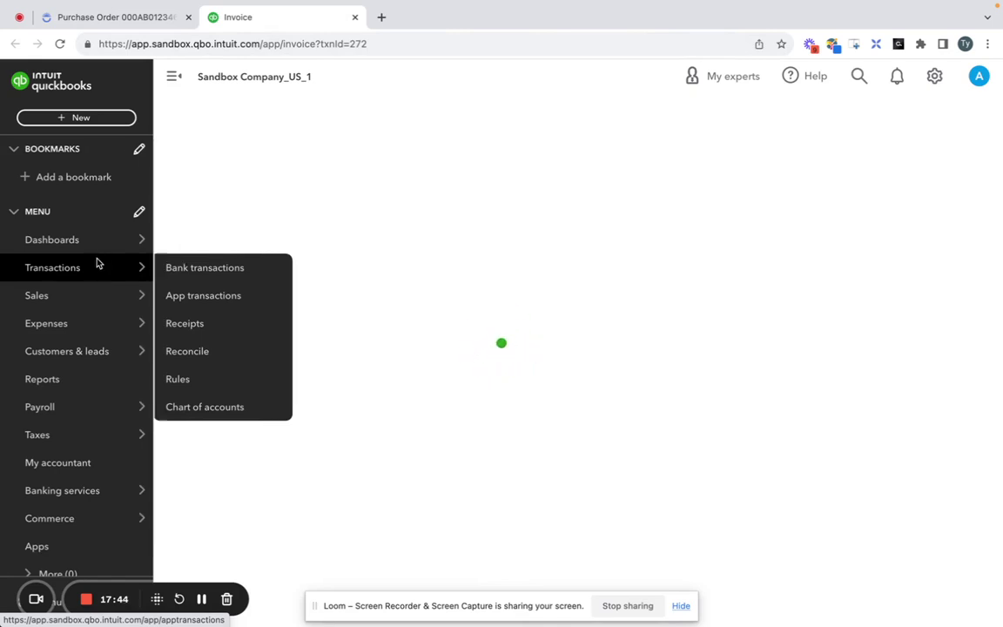
mouse_move(95, 322)
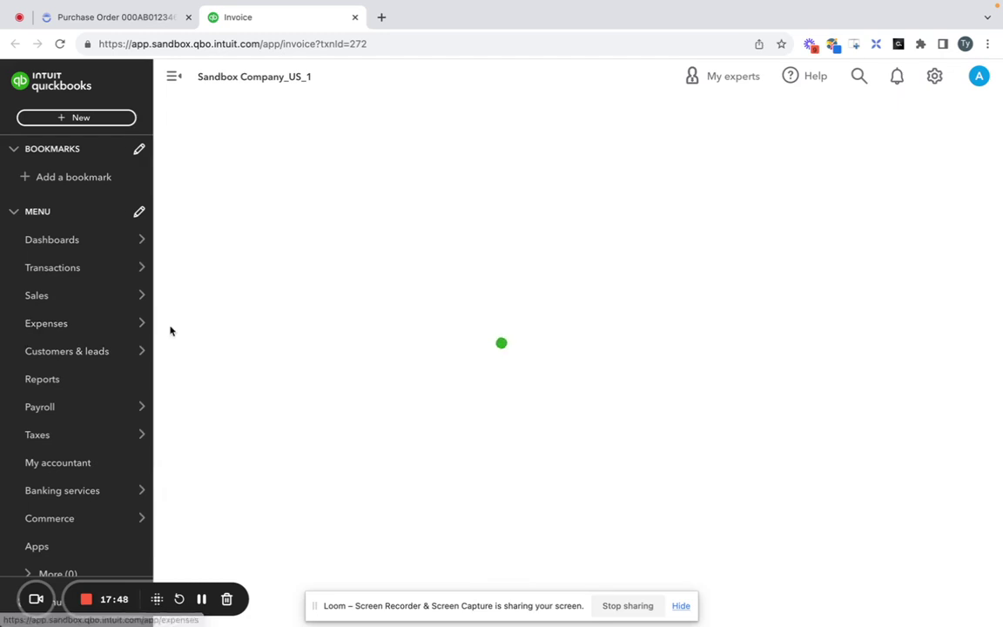
left_click(103, 328)
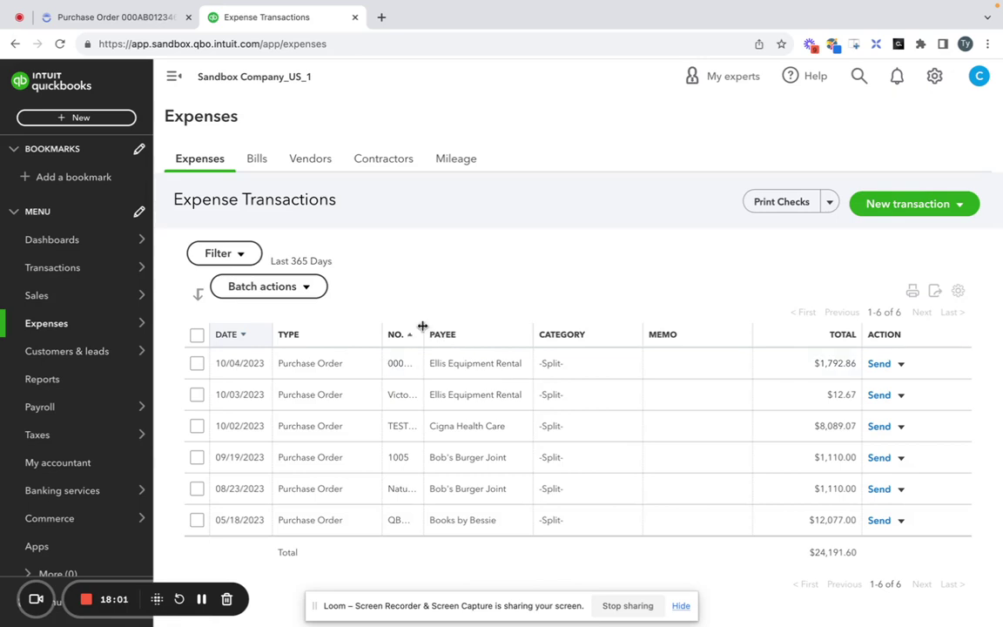
left_click_drag(422, 326, 501, 330)
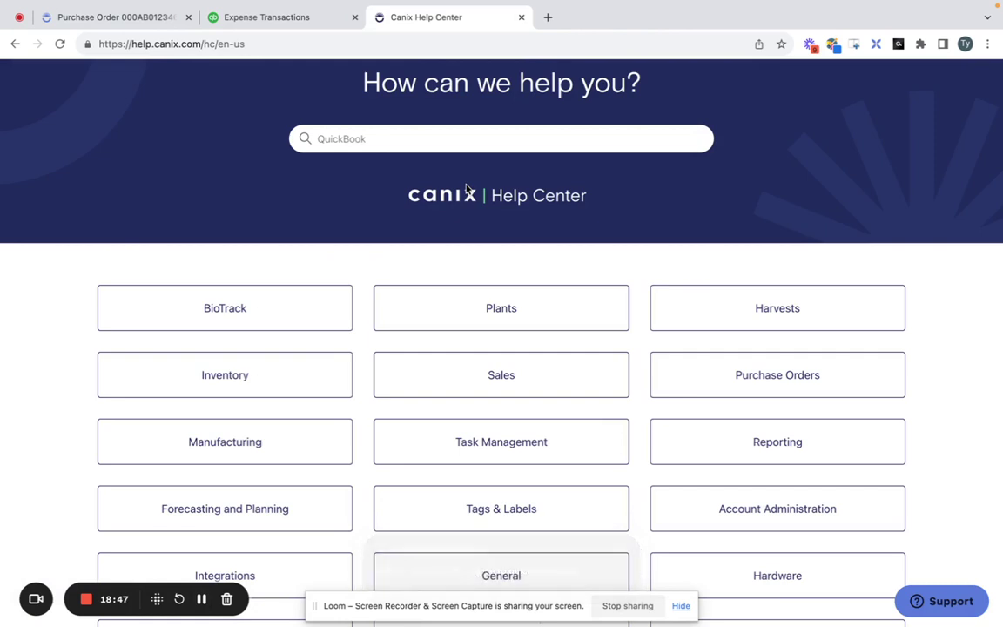
Clear the Help Center search box and search for 'QuickBook' articles.
left_click(517, 138)
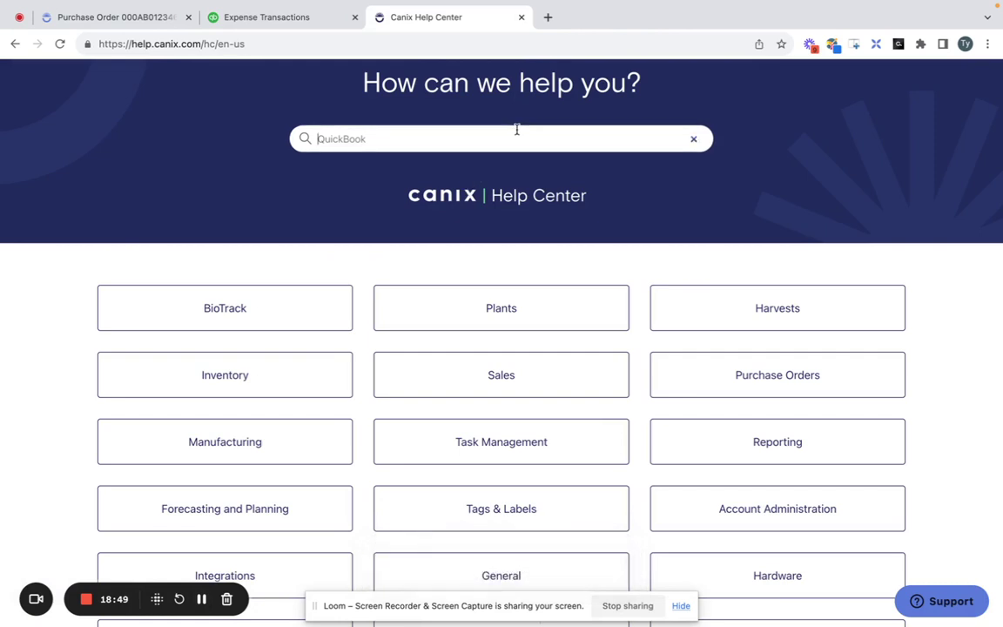
key("super+a")
key("BackSpace")
type("Q")
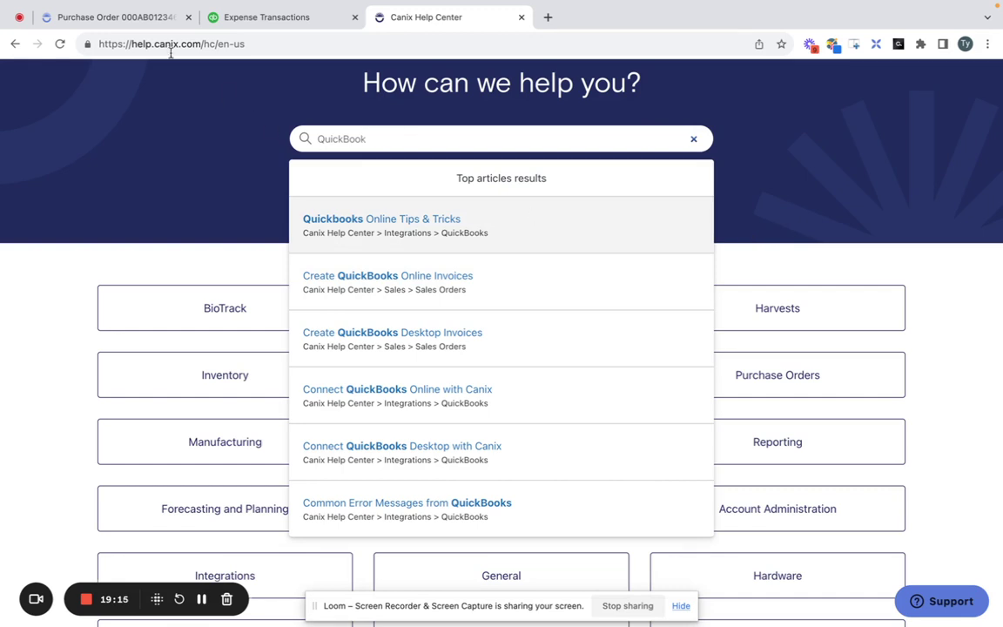
Switch back to the Canix tab showing purchase order 000AB0123465.
left_click(120, 20)
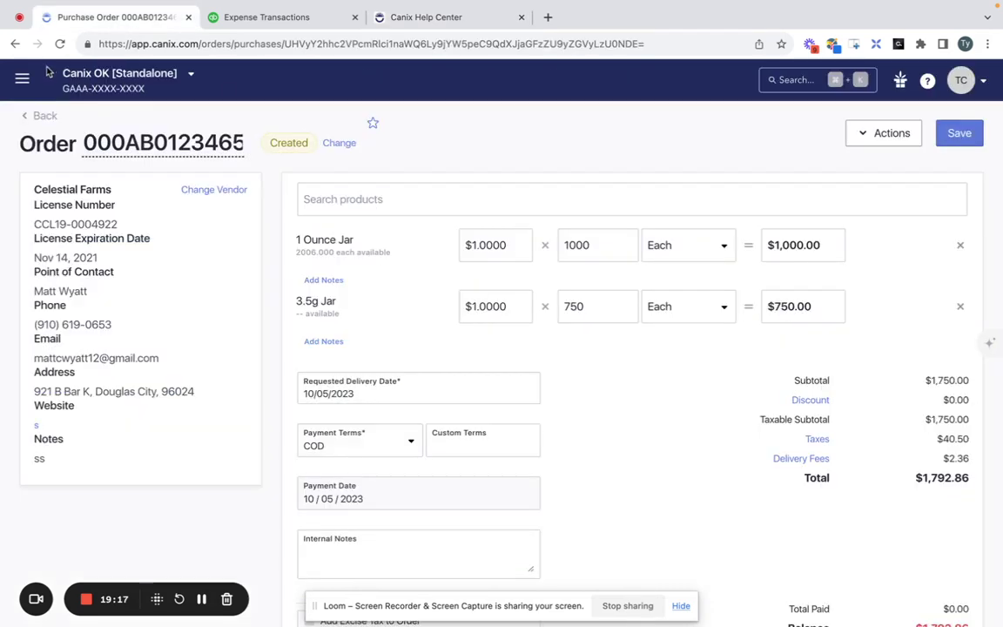